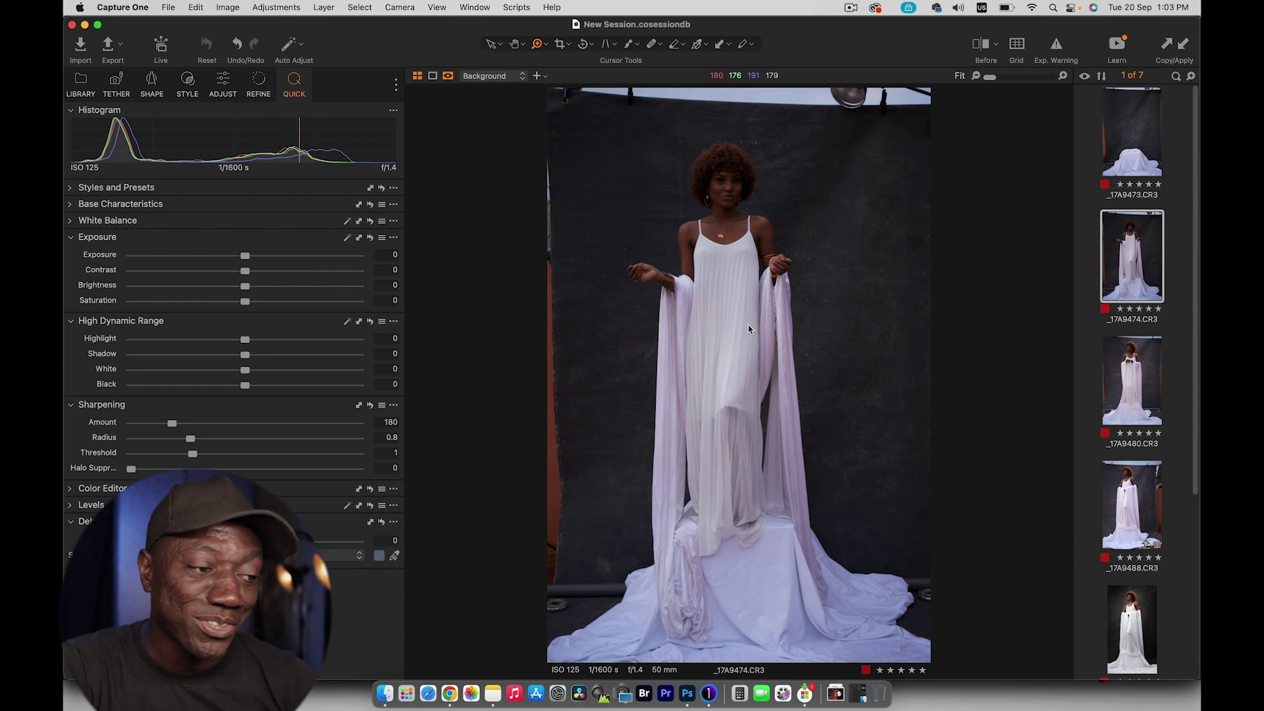
# - View the retouched _17A9488 1.tif, followed by the raw photos _17A9474.CR3 and _17A9480.CR3
pyautogui.click(1130, 622)
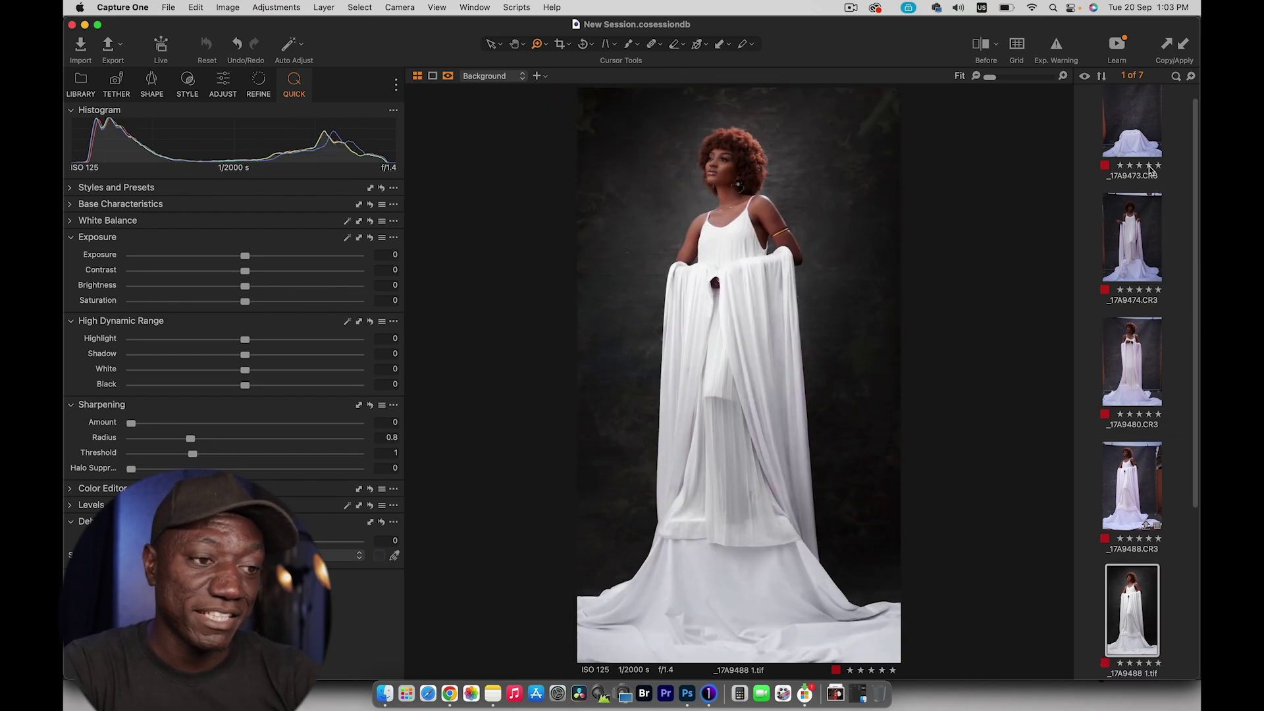
pyautogui.click(1131, 238)
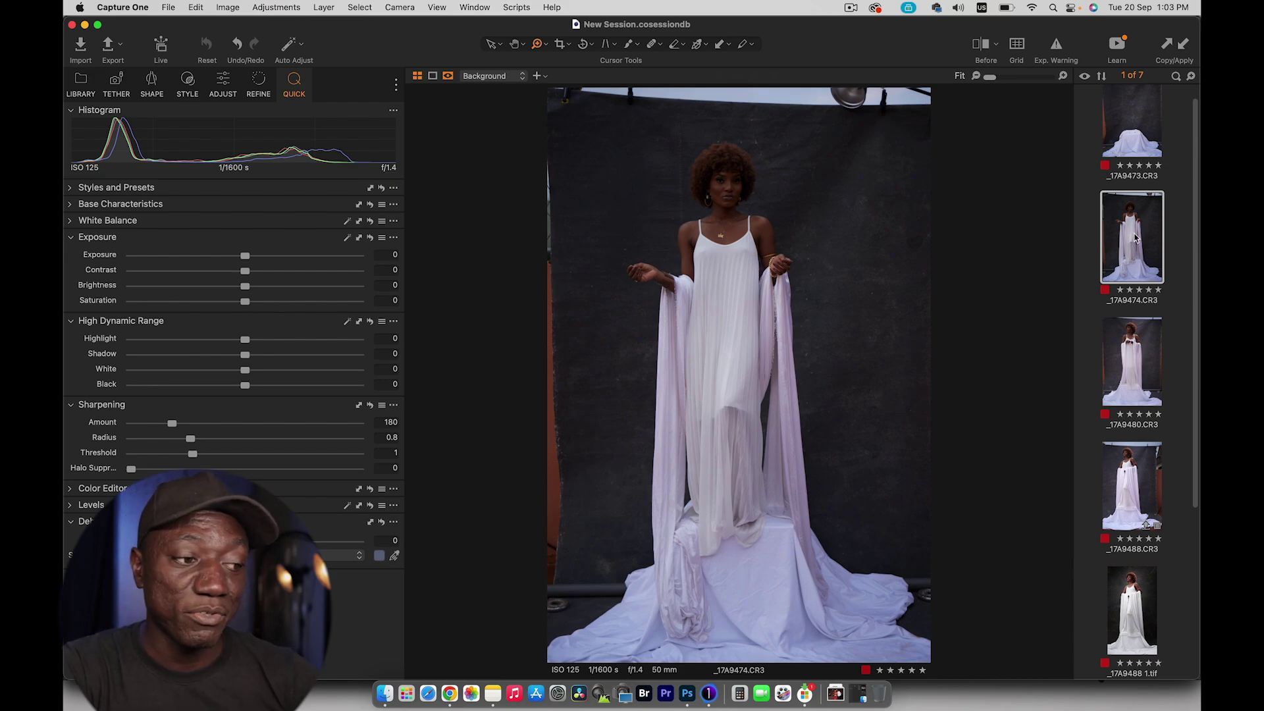
pyautogui.click(1133, 340)
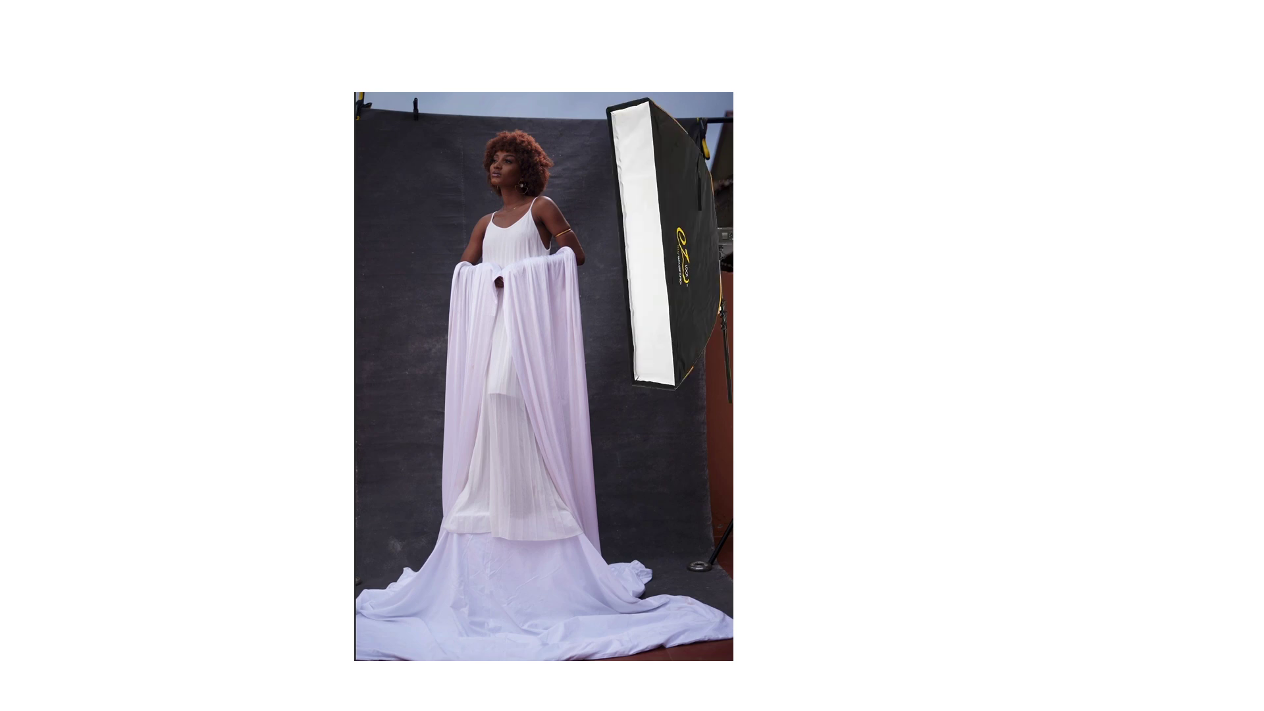
pyautogui.moveTo(614, 122)
pyautogui.mouseDown()
pyautogui.moveTo(556, 115)
pyautogui.moveTo(575, 144)
pyautogui.mouseUp()
pyautogui.moveTo(629, 176)
pyautogui.mouseDown()
pyautogui.moveTo(591, 191)
pyautogui.moveTo(603, 247)
pyautogui.mouseUp()
pyautogui.moveTo(644, 304); pyautogui.dragTo(611, 322)
pyautogui.moveTo(653, 359); pyautogui.dragTo(616, 399)
pyautogui.moveTo(535, 128)
pyautogui.mouseDown()
pyautogui.moveTo(565, 154)
pyautogui.moveTo(593, 285)
pyautogui.mouseUp()
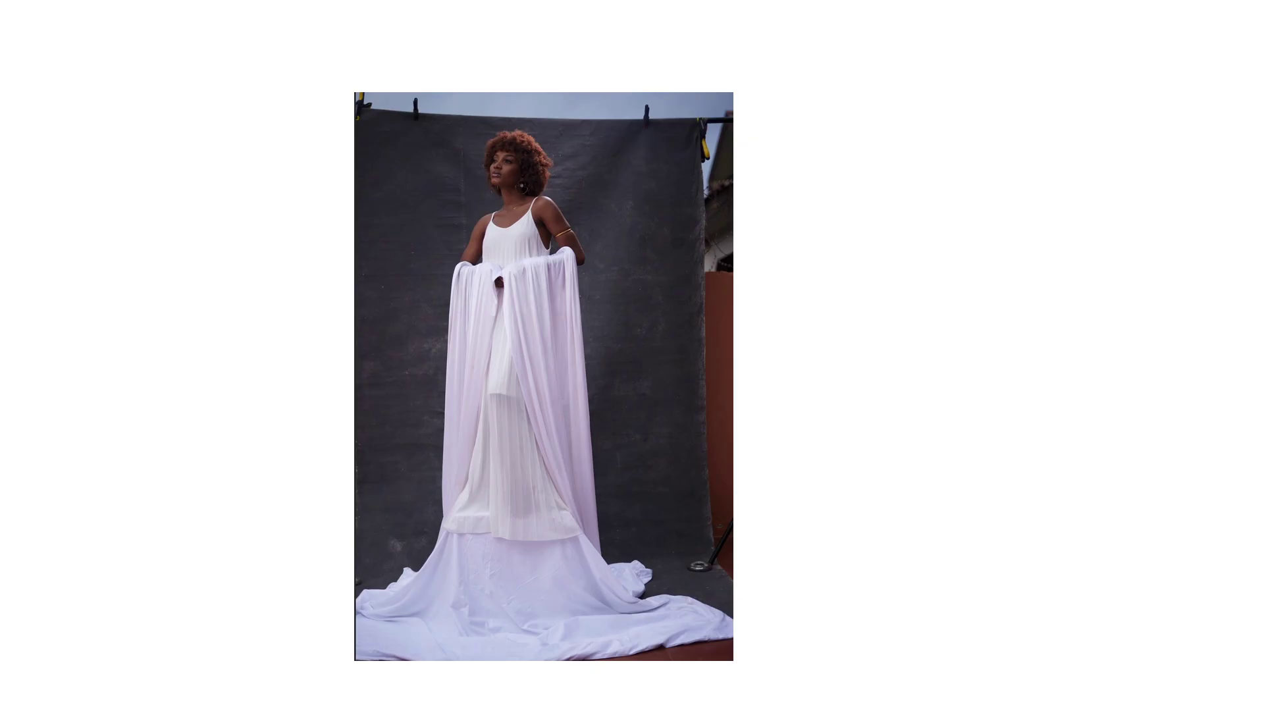
pyautogui.moveTo(615, 119); pyautogui.dragTo(565, 123)
pyautogui.moveTo(619, 136)
pyautogui.mouseDown()
pyautogui.moveTo(585, 155)
pyautogui.moveTo(604, 182)
pyautogui.mouseUp()
pyautogui.moveTo(638, 170); pyautogui.dragTo(614, 202)
pyautogui.moveTo(537, 129); pyautogui.dragTo(593, 244)
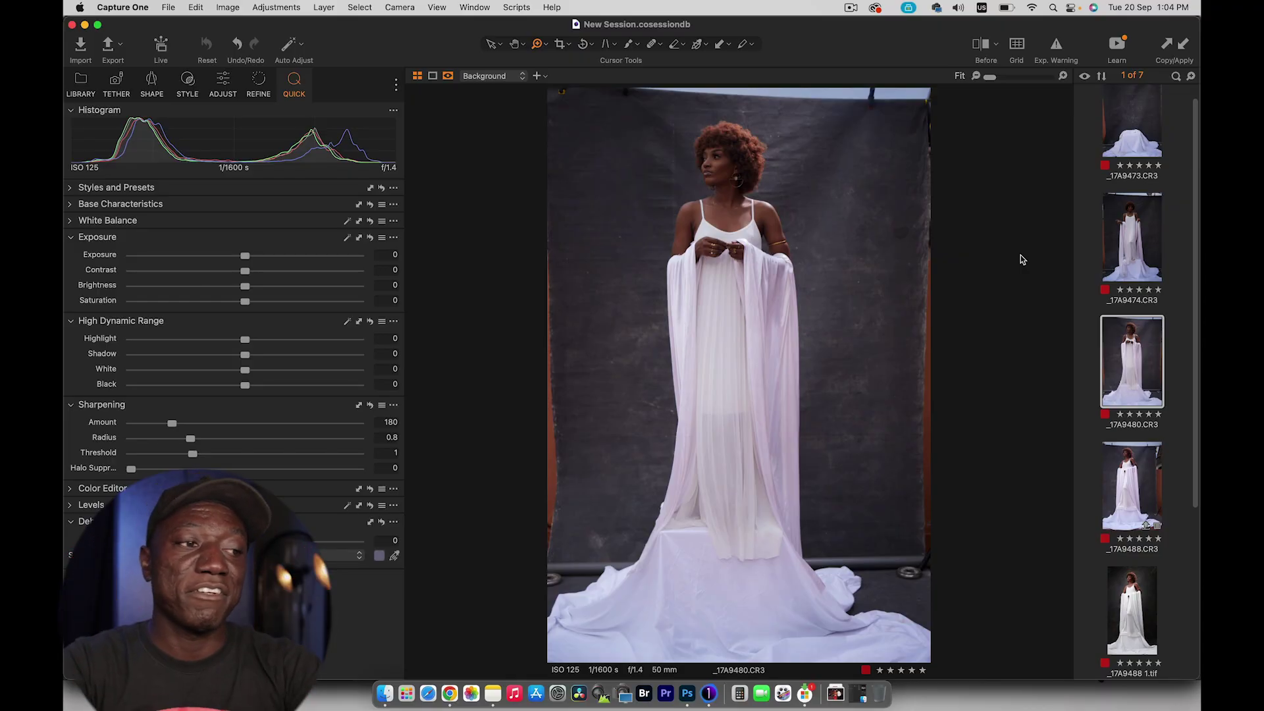
# - Switch to Photoshop, paint green brush strokes along the rightmost figure's hair and shoulder on Layer 2, and hide that layer
pyautogui.press('super+Tab')
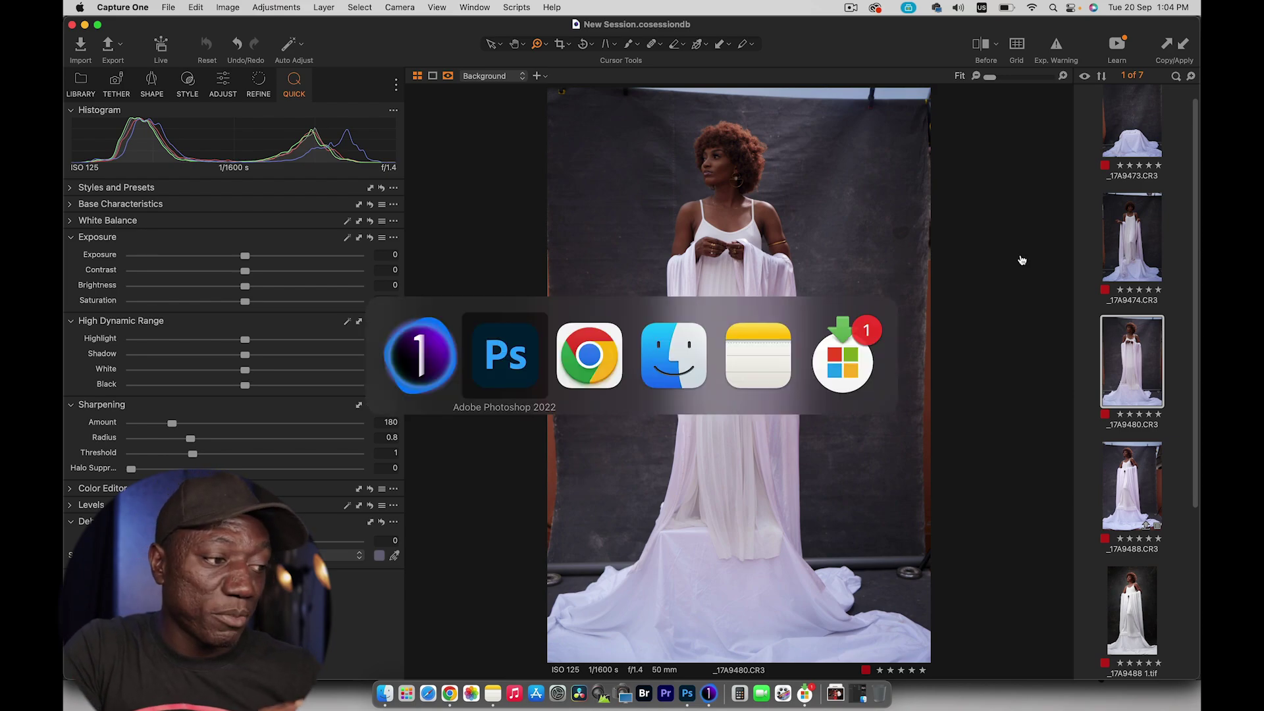
pyautogui.click(877, 246)
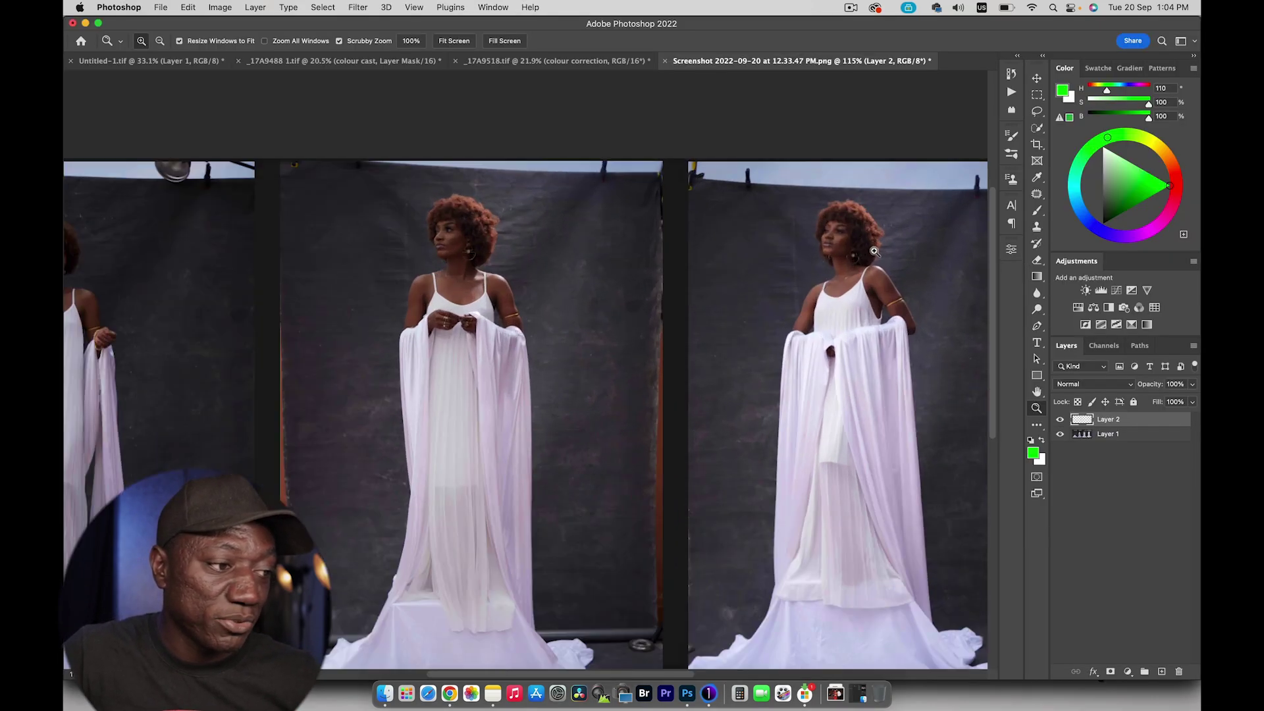
pyautogui.click(871, 257)
pyautogui.keyDown('alt'); pyautogui.click(929, 253); pyautogui.keyUp('alt')
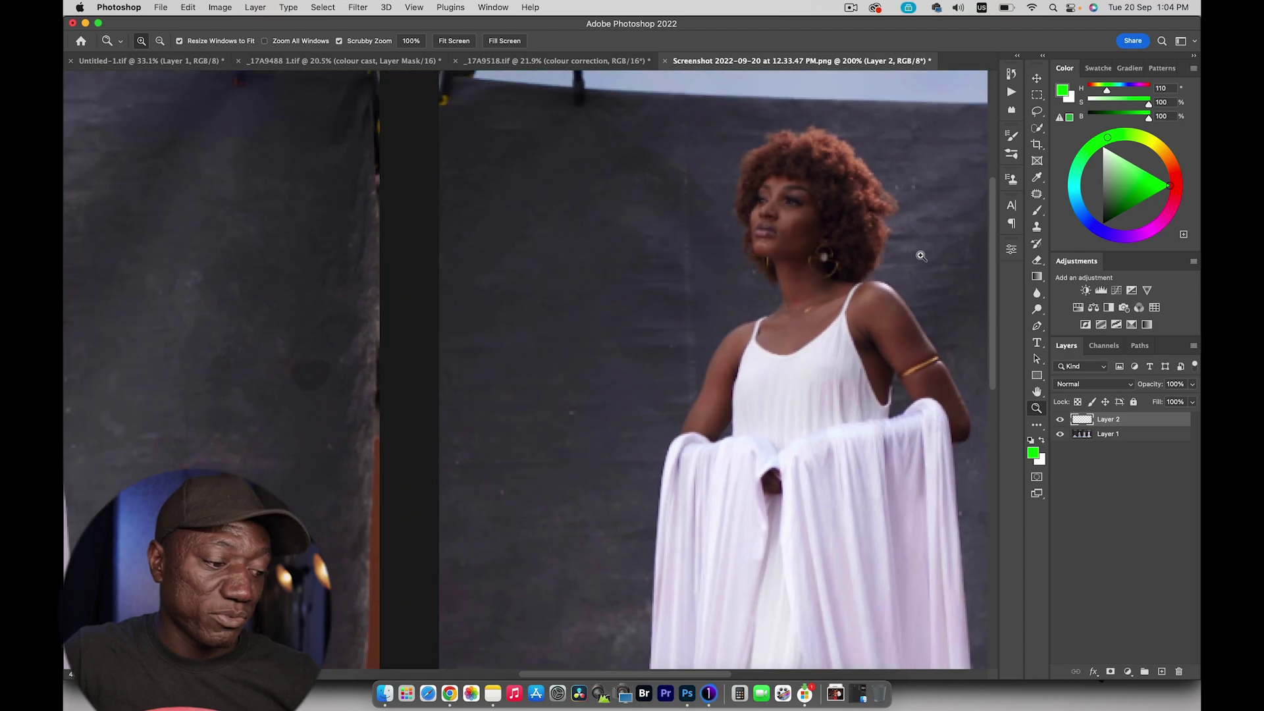
pyautogui.keyDown('alt'); pyautogui.click(908, 244); pyautogui.keyUp('alt')
pyautogui.press('b')
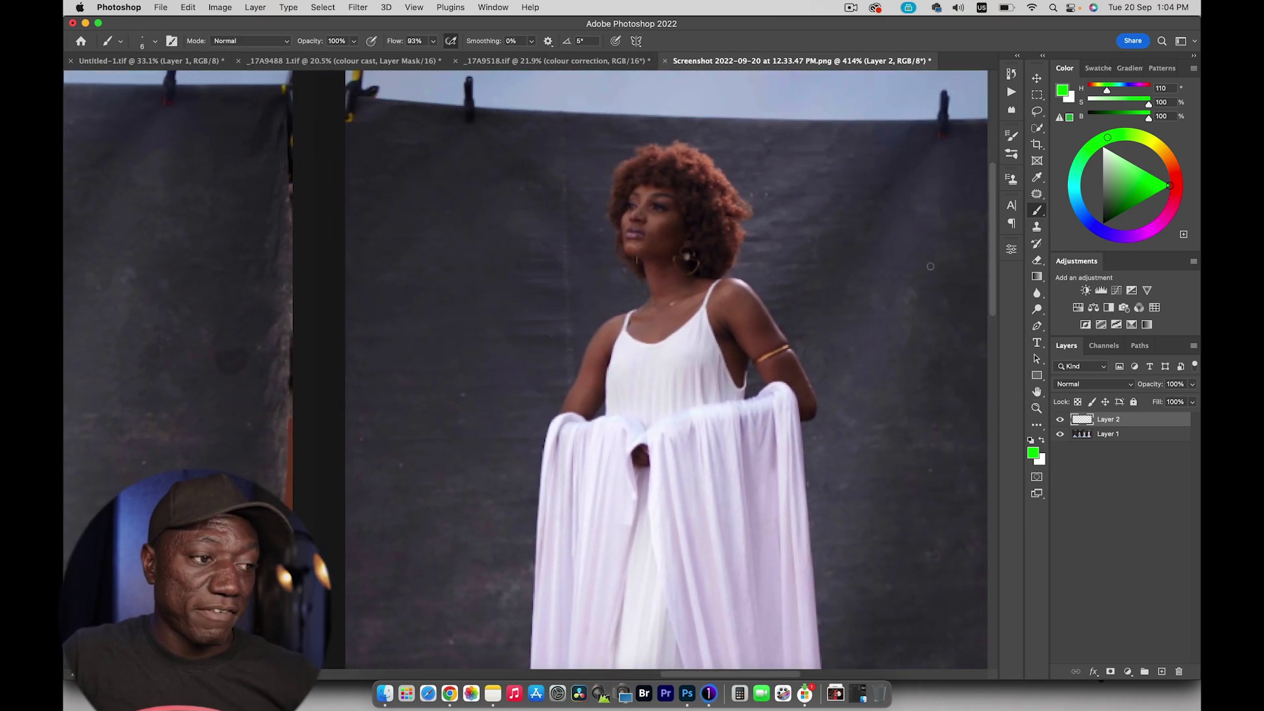
pyautogui.moveTo(610, 182)
pyautogui.mouseDown()
pyautogui.moveTo(639, 153)
pyautogui.moveTo(703, 157)
pyautogui.moveTo(729, 193)
pyautogui.moveTo(738, 252)
pyautogui.mouseUp()
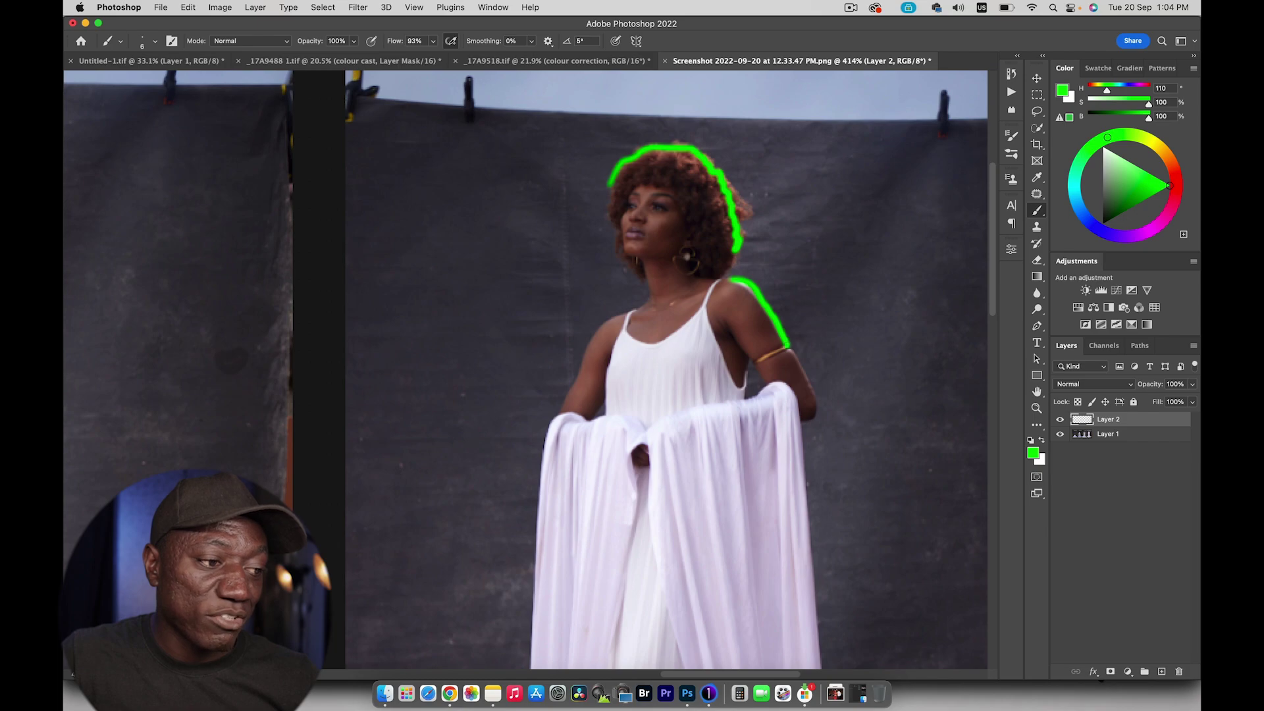
pyautogui.click(1060, 420)
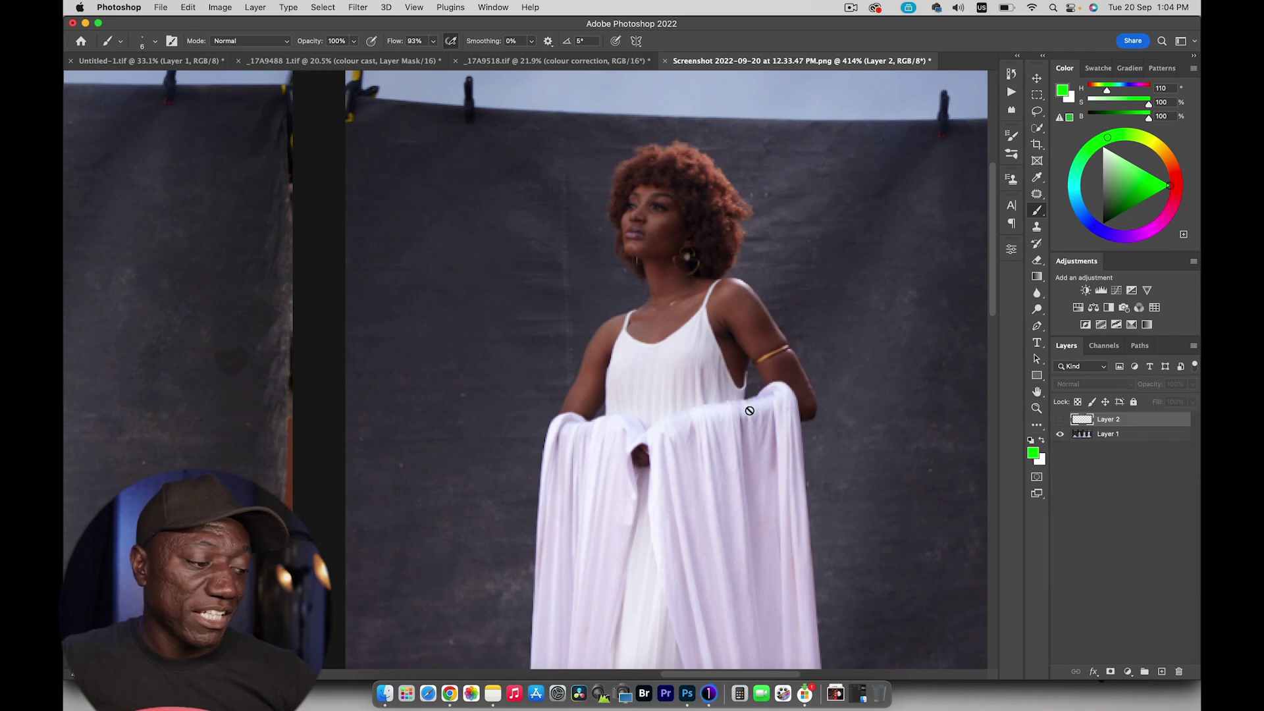
pyautogui.press('z')
# - Return to Capture One and compare _17A9488.CR3 and _17A9518.CR3 side by side, framed on each model's face and upper body
pyautogui.press('super+Tab')
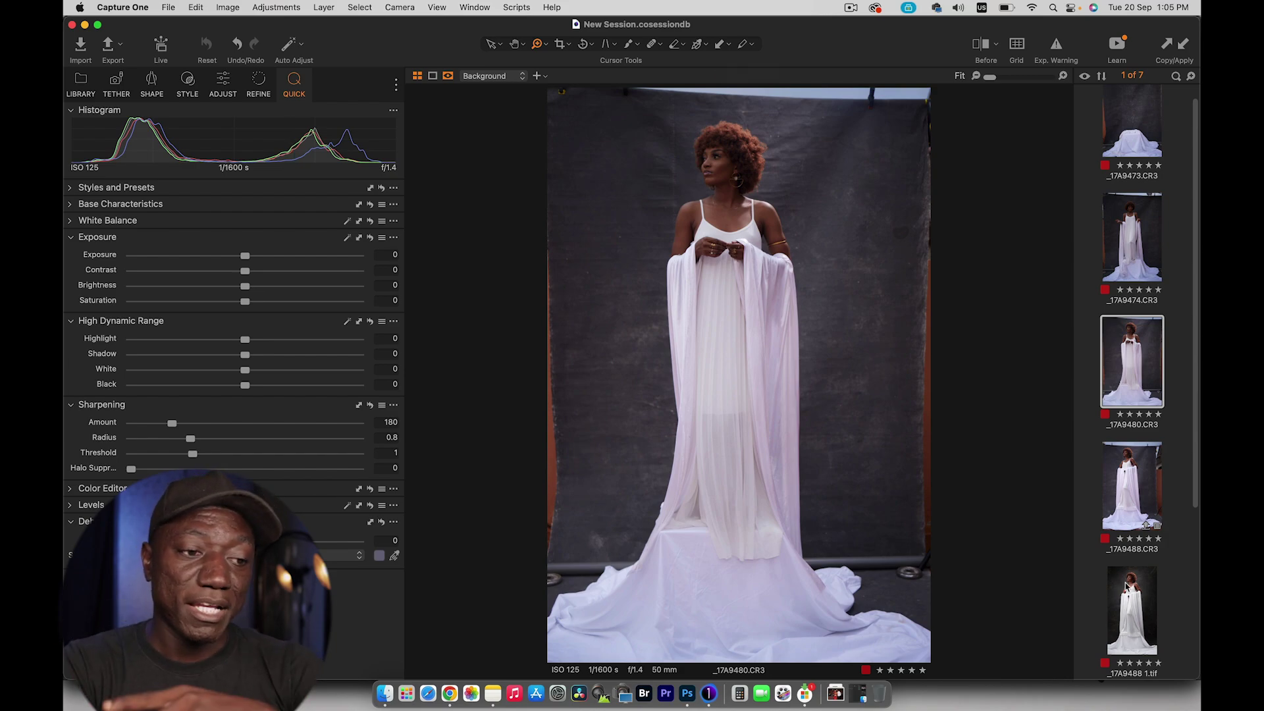
pyautogui.scroll(-5, 1143, 540)
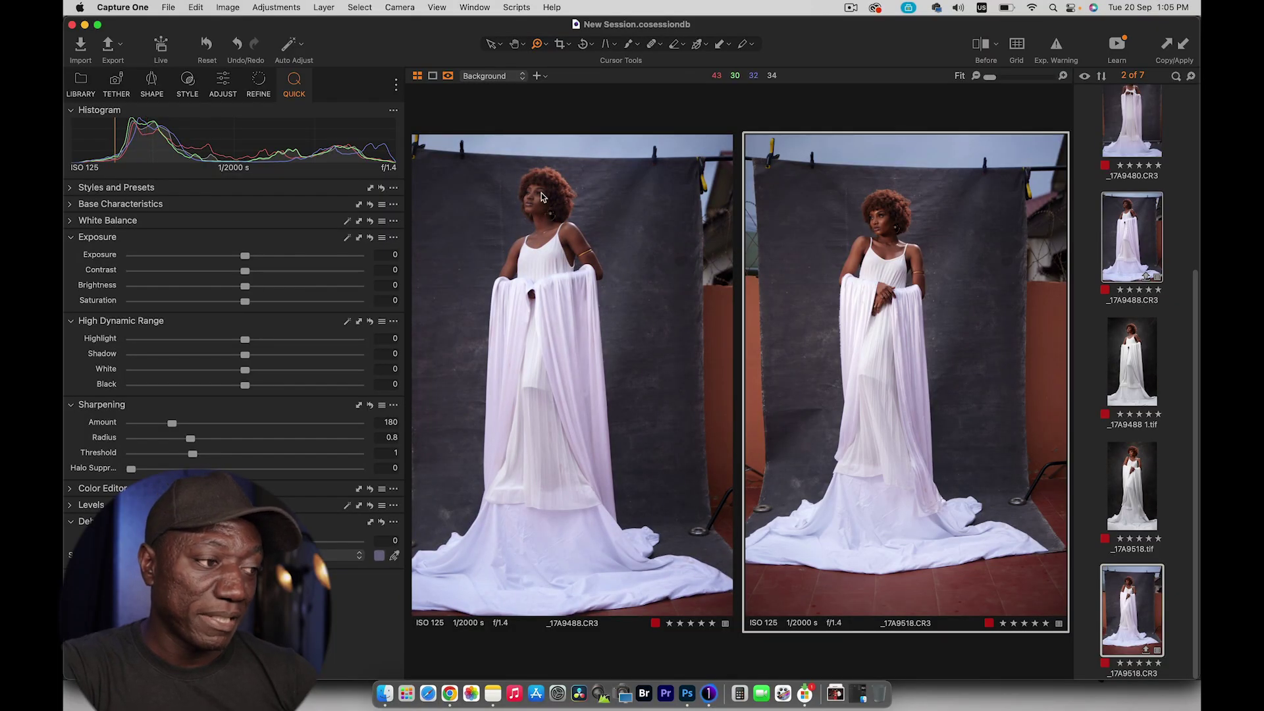
pyautogui.click(541, 192)
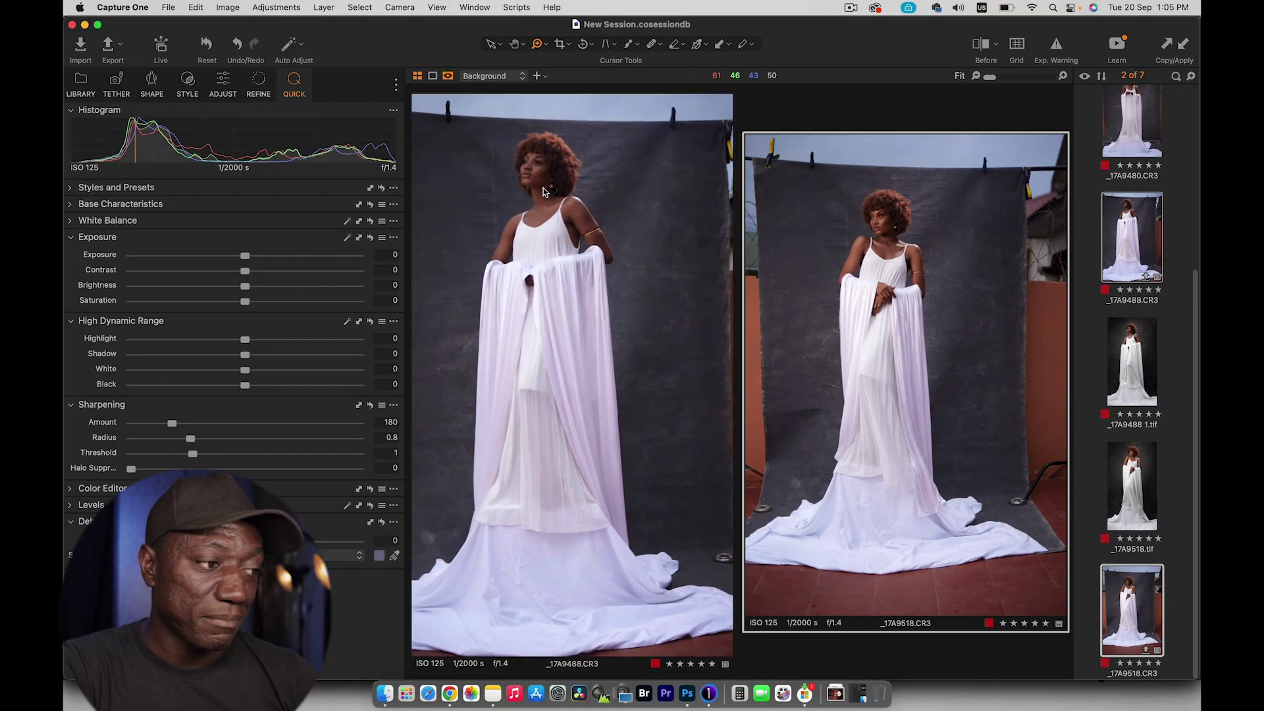
pyautogui.click(873, 237)
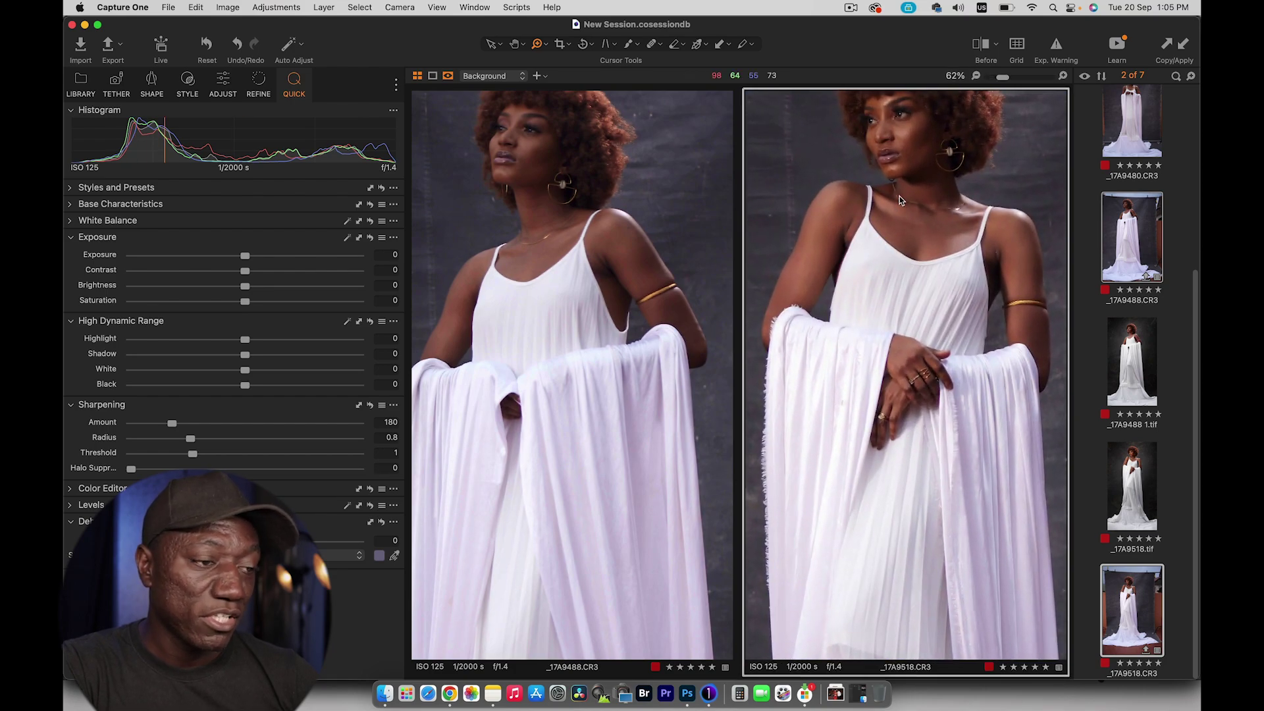
pyautogui.moveTo(899, 196); pyautogui.dragTo(899, 287)
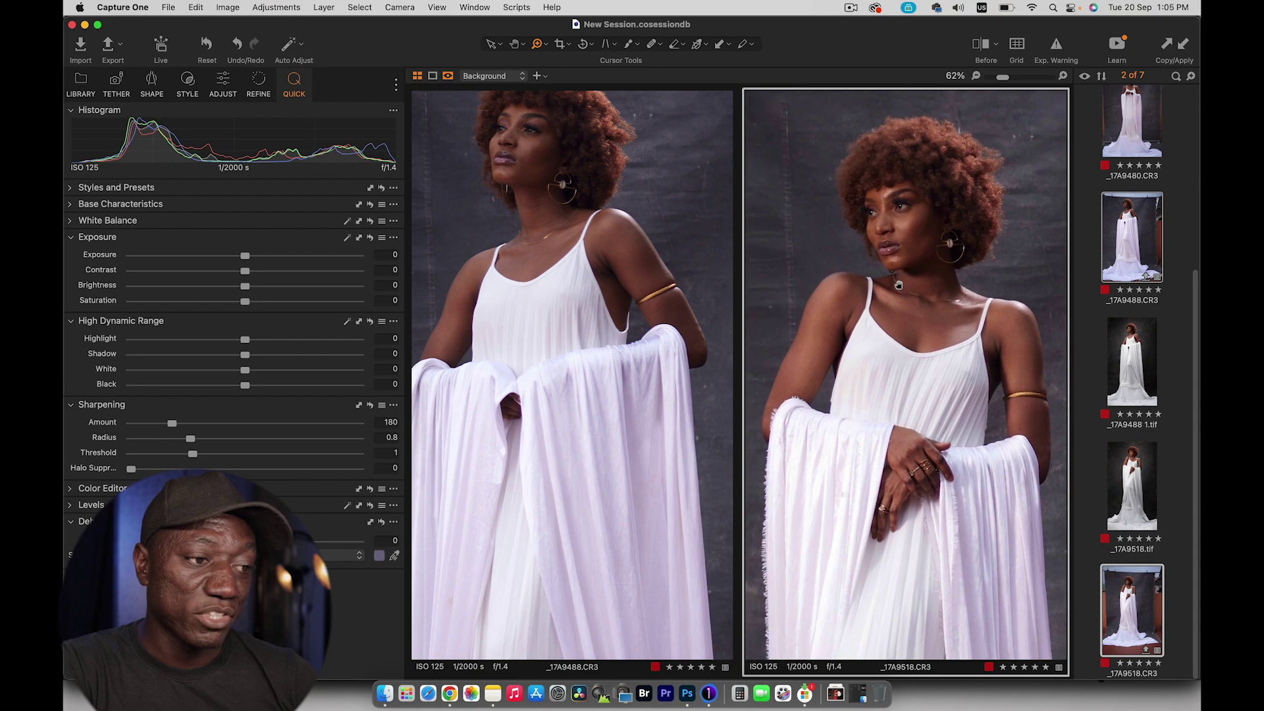
pyautogui.click(522, 225)
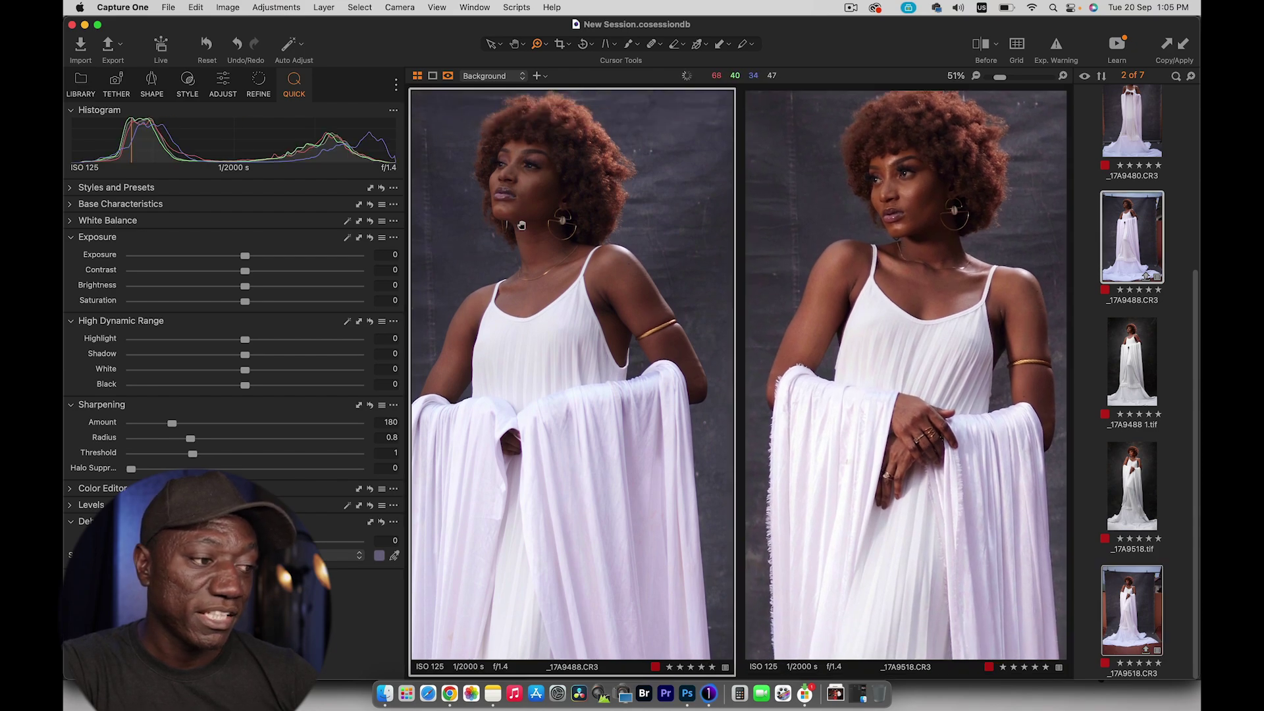
pyautogui.moveTo(521, 226); pyautogui.dragTo(532, 251)
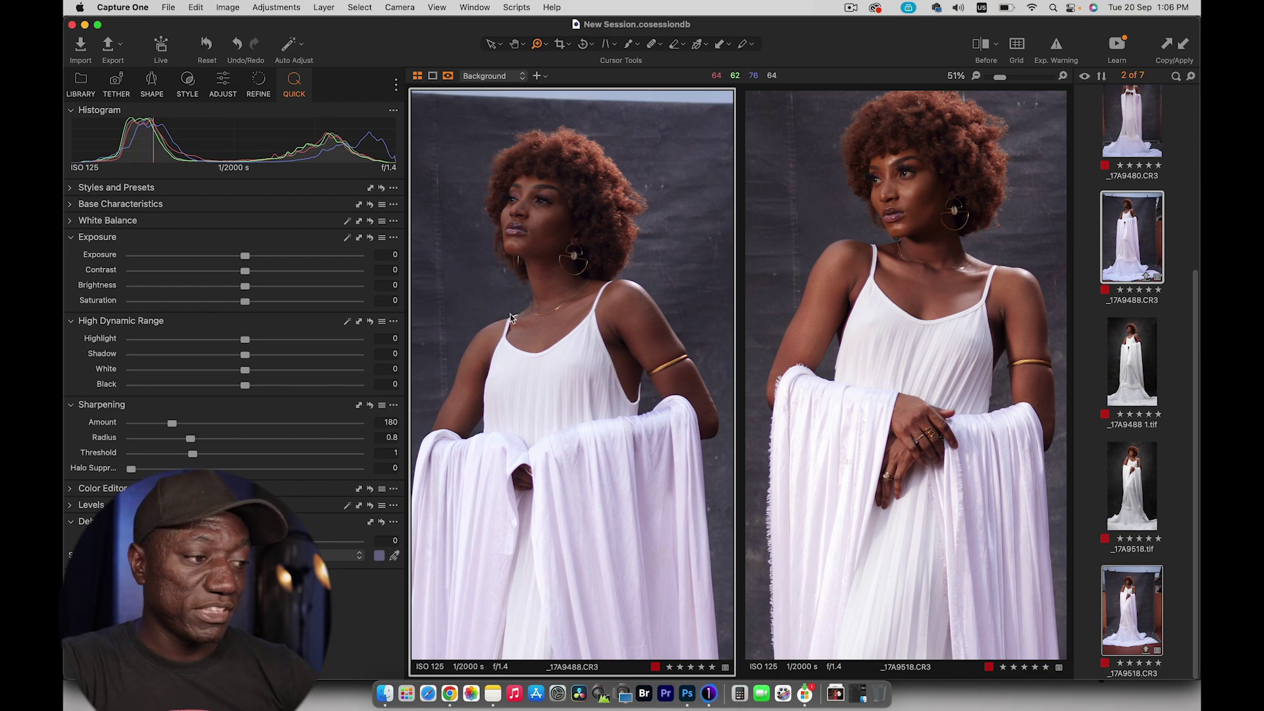
pyautogui.moveTo(530, 309); pyautogui.dragTo(536, 280)
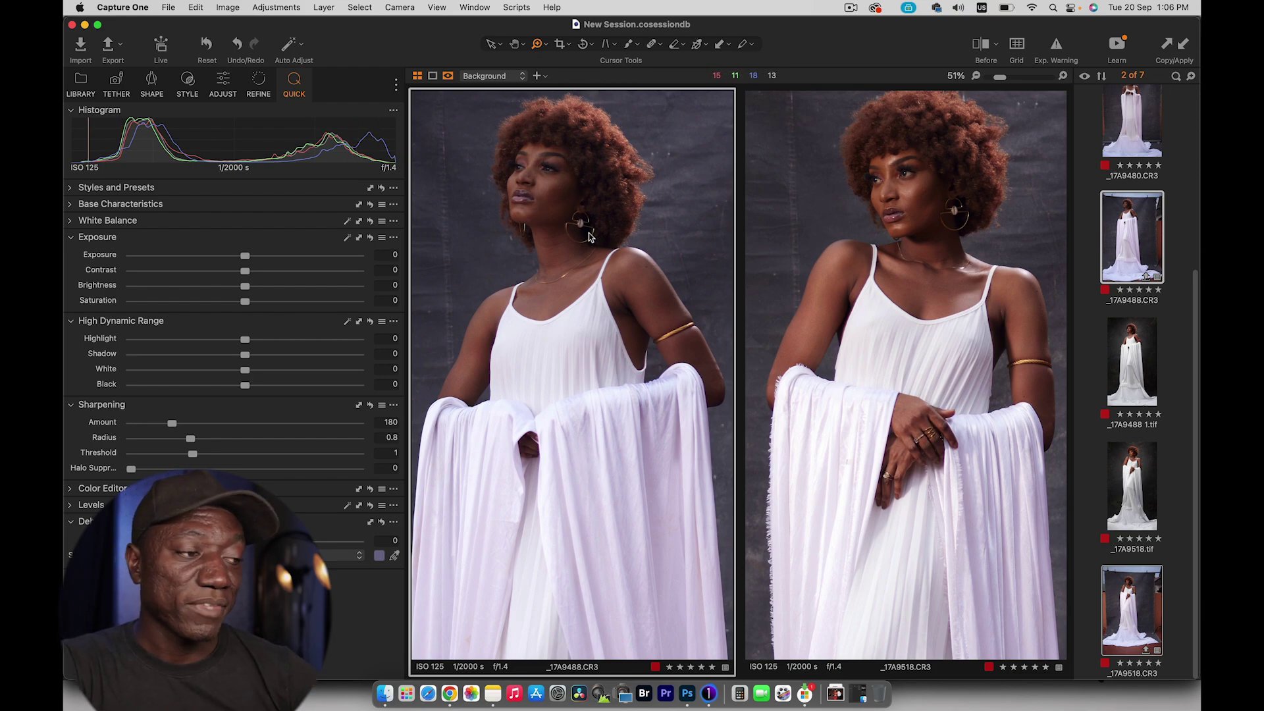
# - Examine the light on both models' faces up close in the raw photos and return to the full-frame comparison
pyautogui.click(547, 207)
pyautogui.scroll(1, 547, 207)
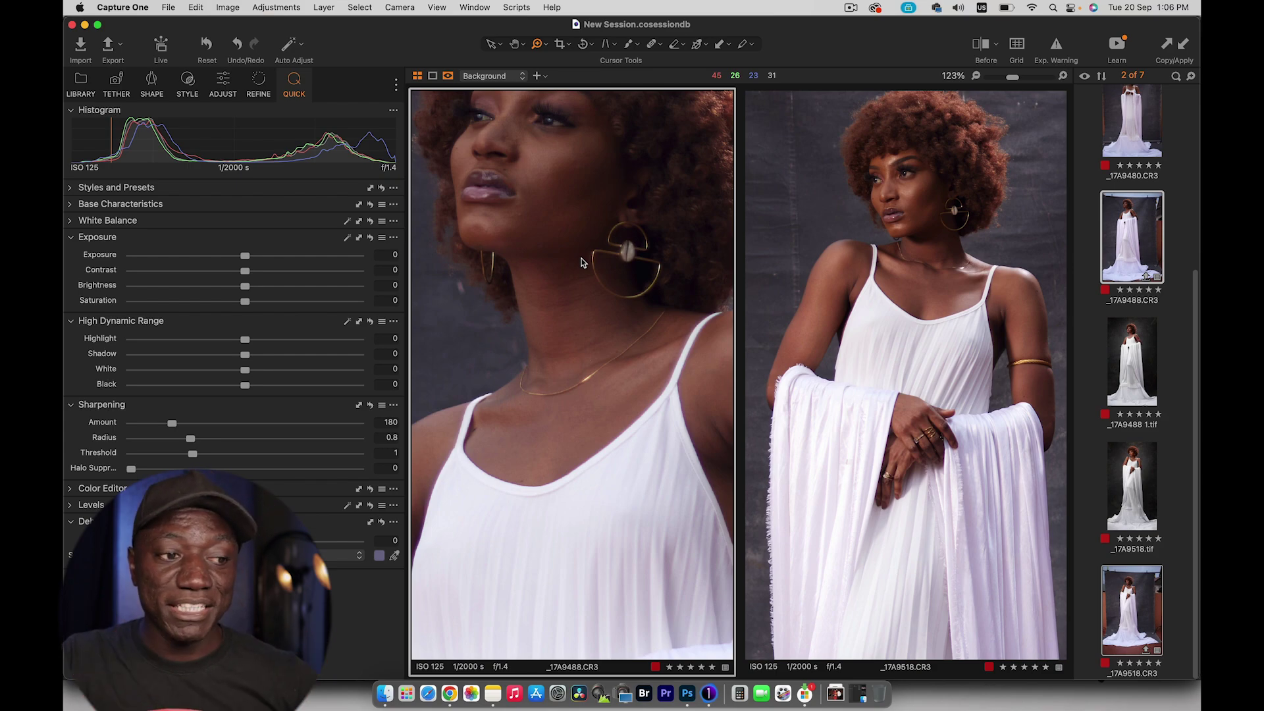
pyautogui.scroll(3, 926, 200)
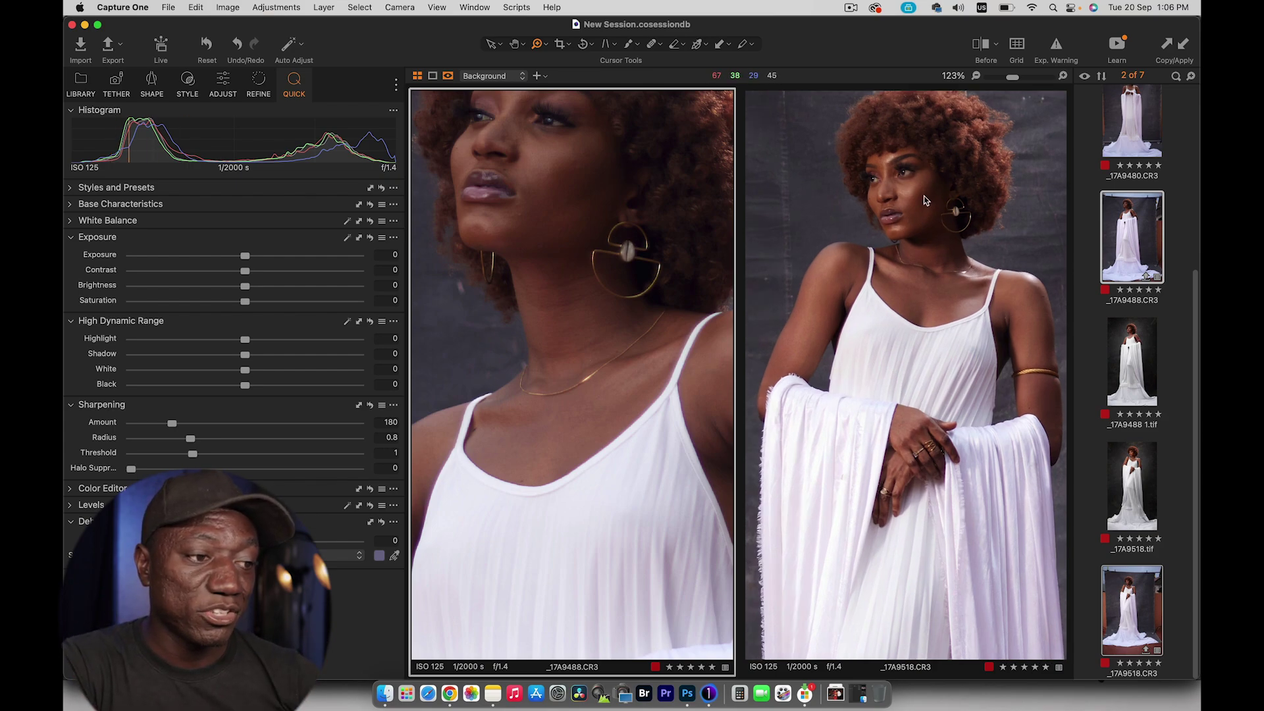
pyautogui.scroll(1, 926, 200)
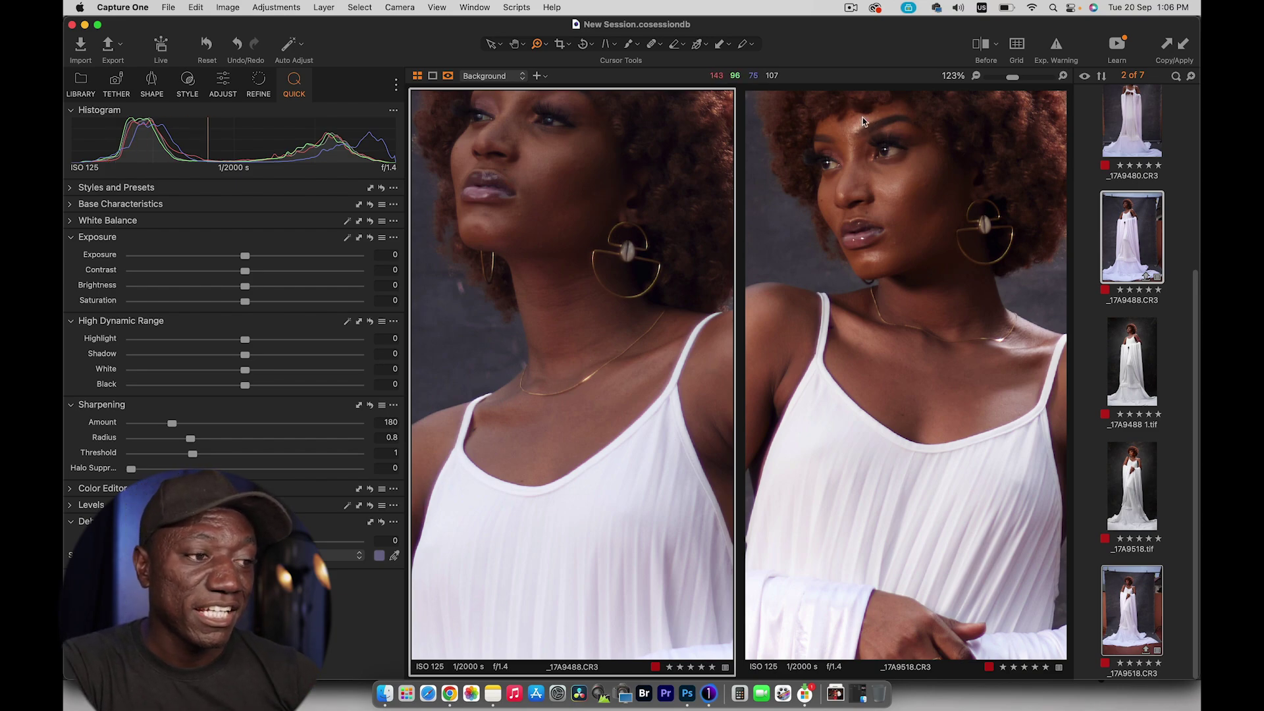
pyautogui.moveTo(601, 177); pyautogui.dragTo(611, 246)
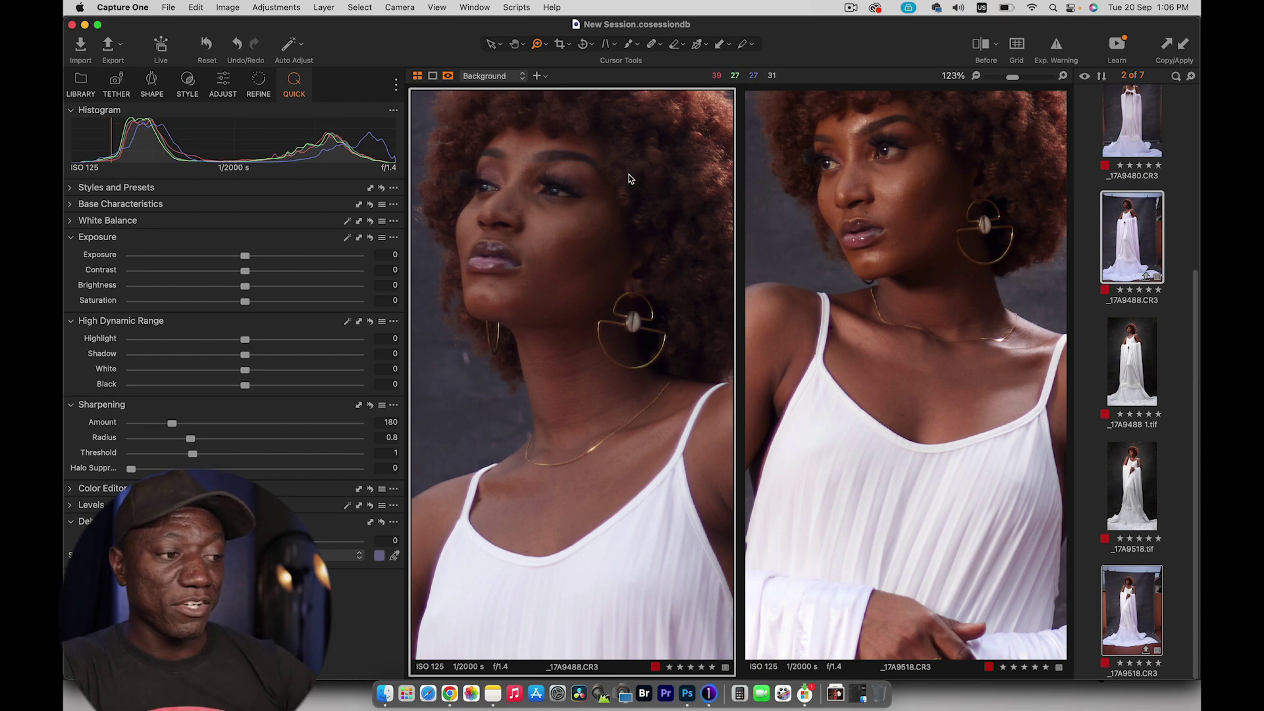
pyautogui.doubleClick(571, 220)
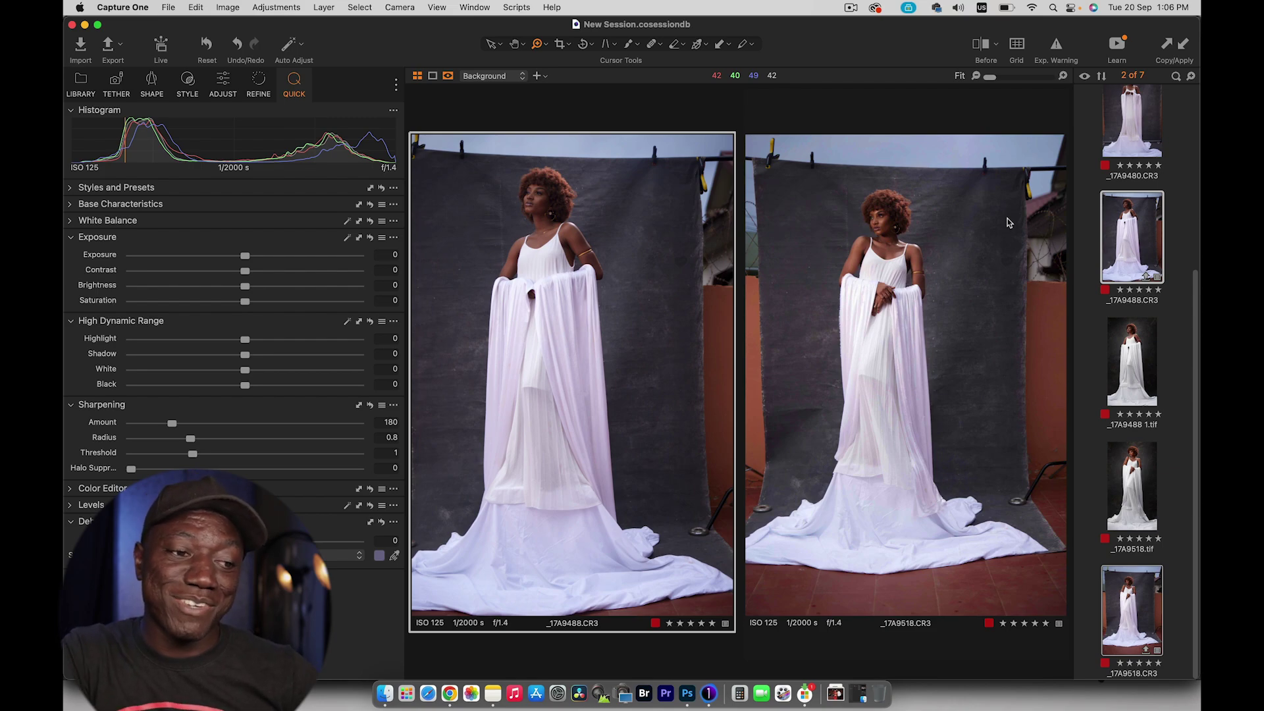
# - Compare the retouched _17A9488 1.tif and _17A9518.tif side by side, and view both layered documents in Photoshop
pyautogui.click(1127, 350)
pyautogui.keyDown('super'); pyautogui.click(1132, 478); pyautogui.keyUp('super')
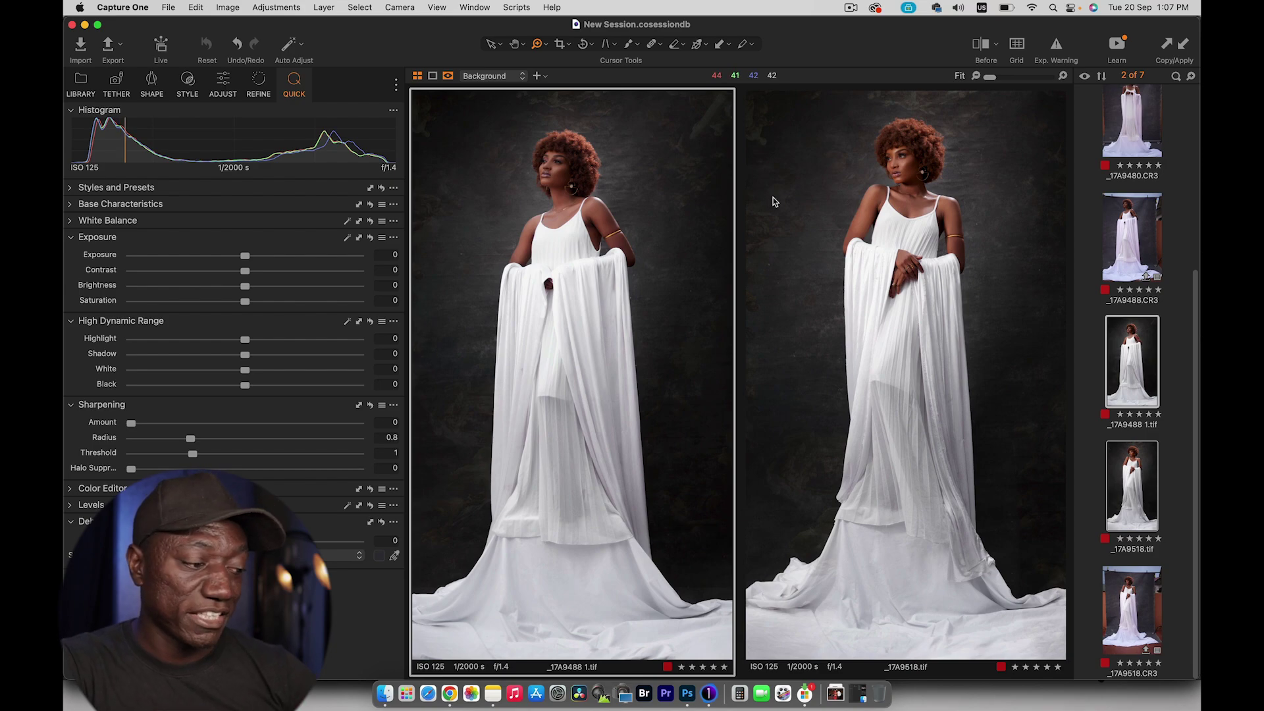
pyautogui.press('super+Tab')
pyautogui.click(504, 354)
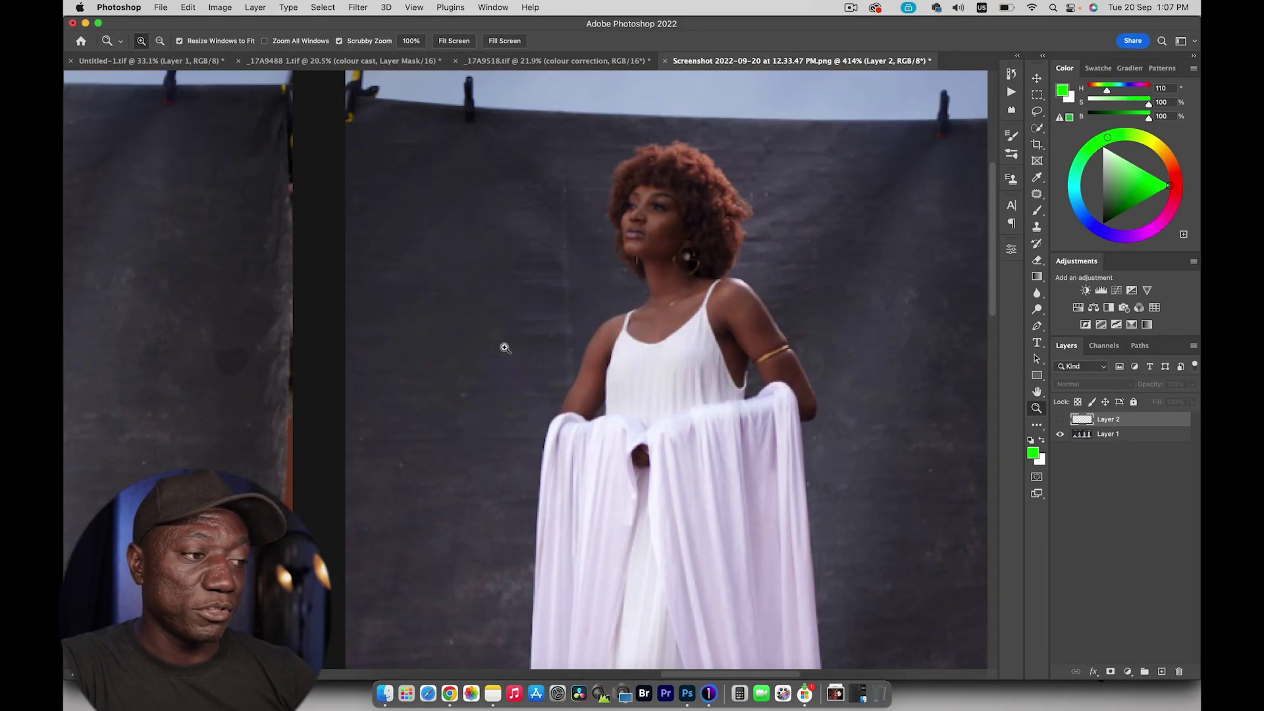
pyautogui.click(523, 61)
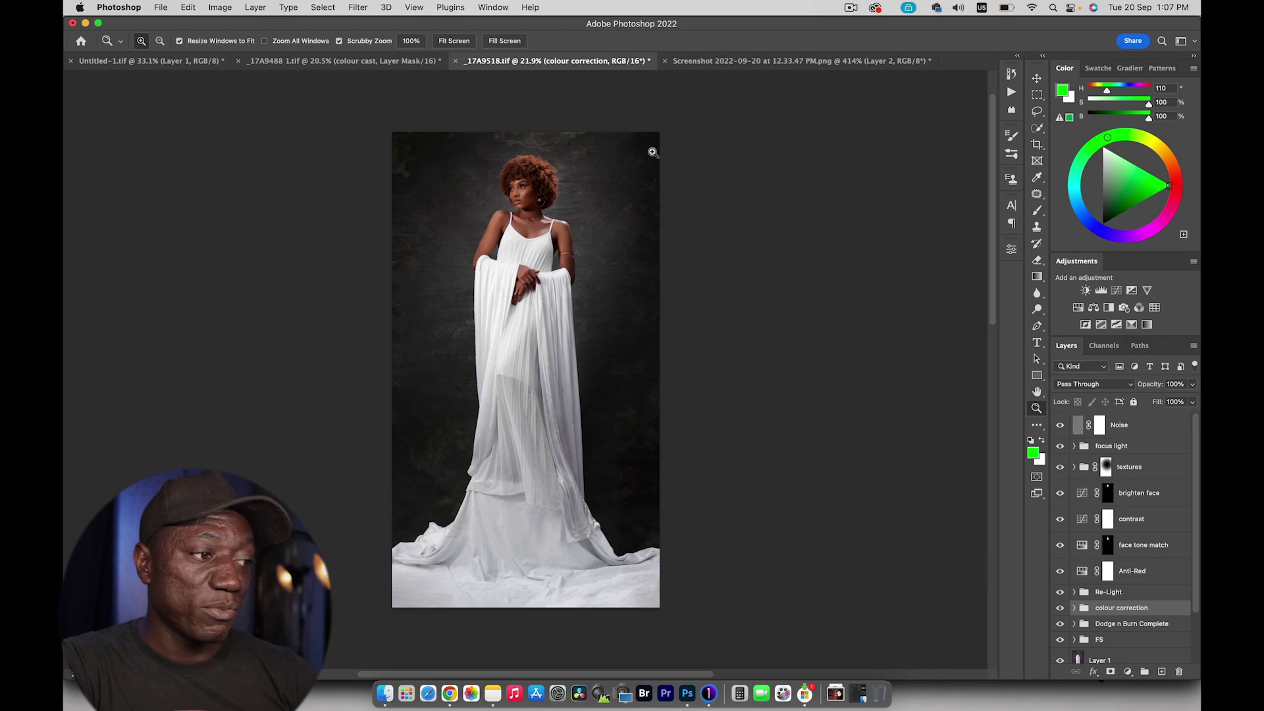
pyautogui.click(387, 62)
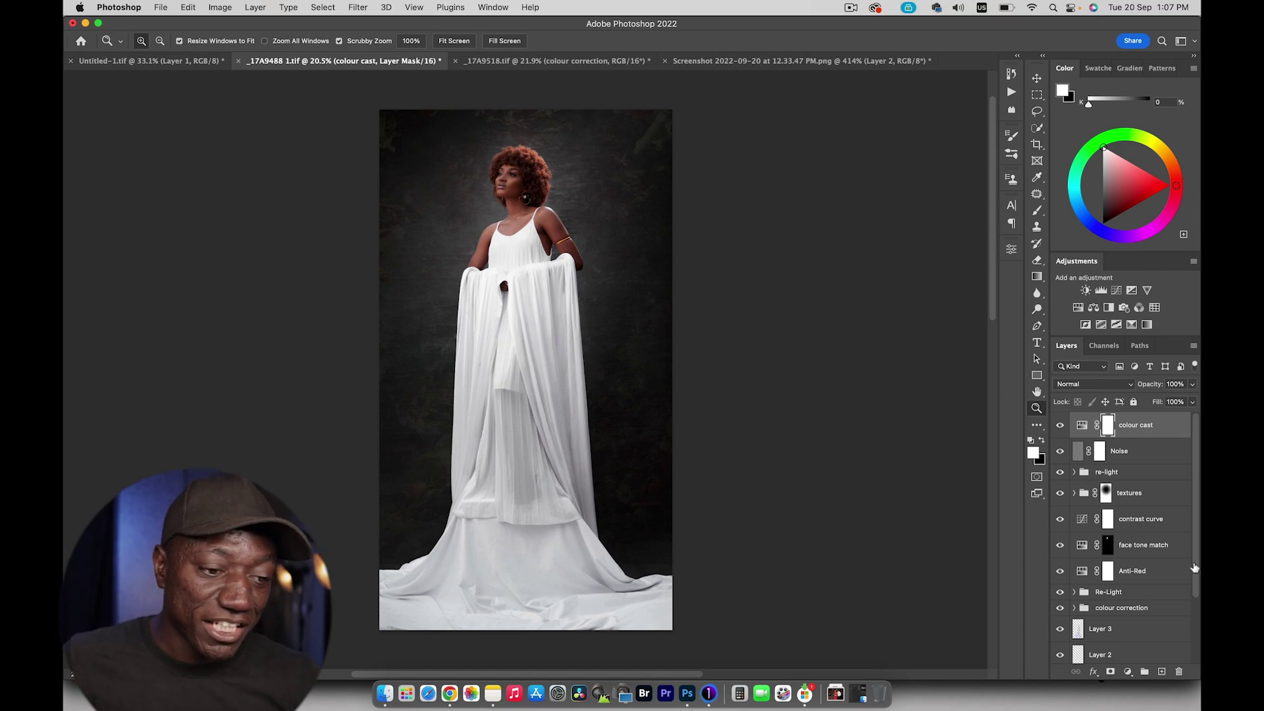
# - Show only the original Layer 0 in _17A9488 1.tif, hiding every other layer
pyautogui.scroll(-4, 1165, 626)
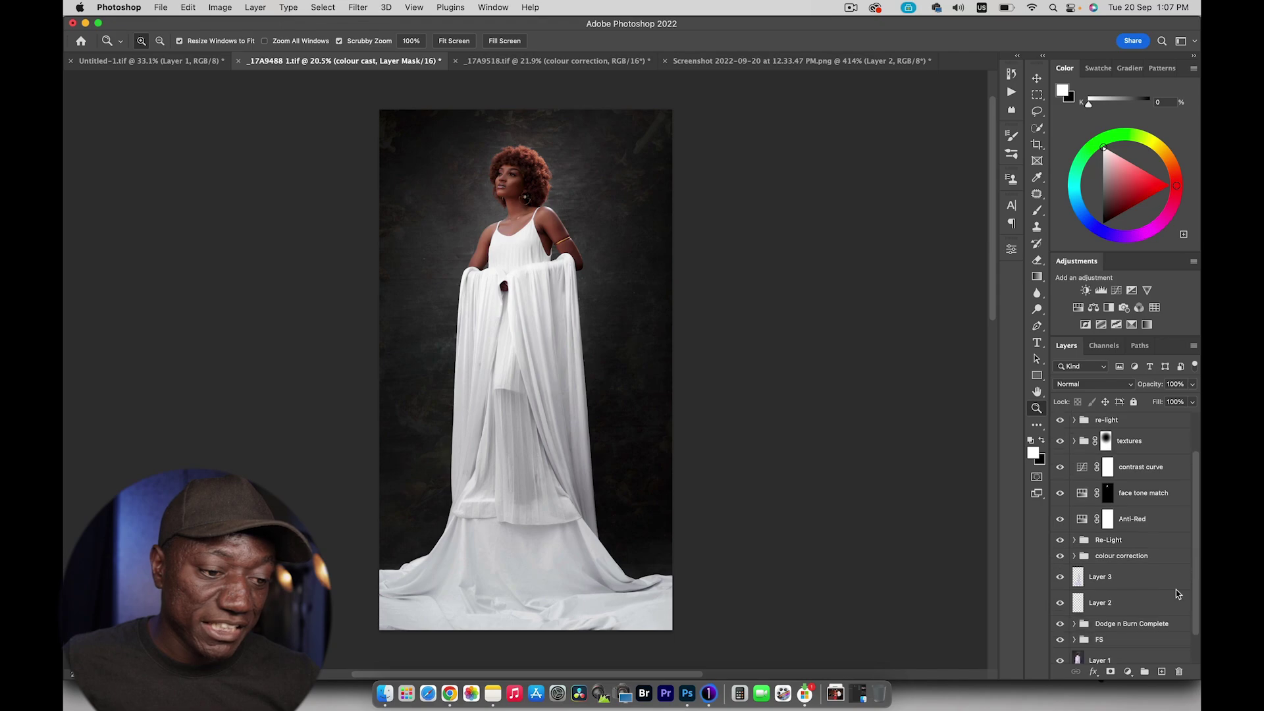
pyautogui.press('alt')
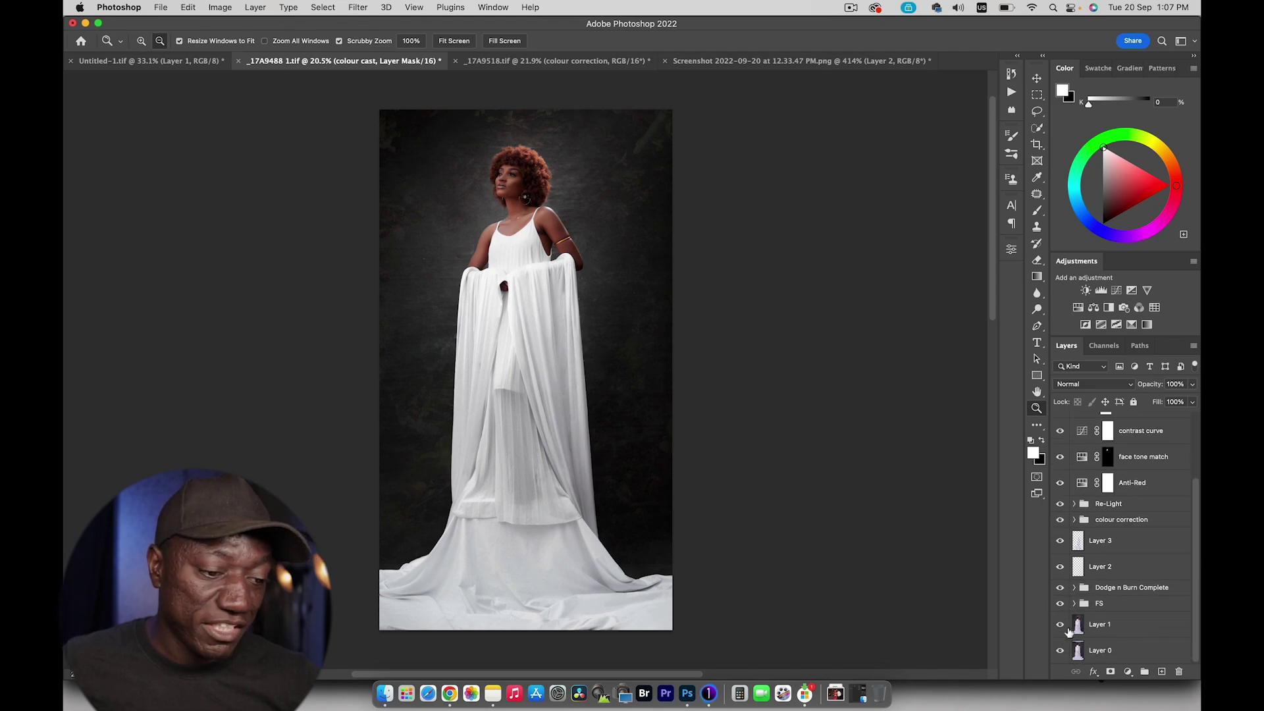
pyautogui.keyDown('alt'); pyautogui.click(1059, 652); pyautogui.keyUp('alt')
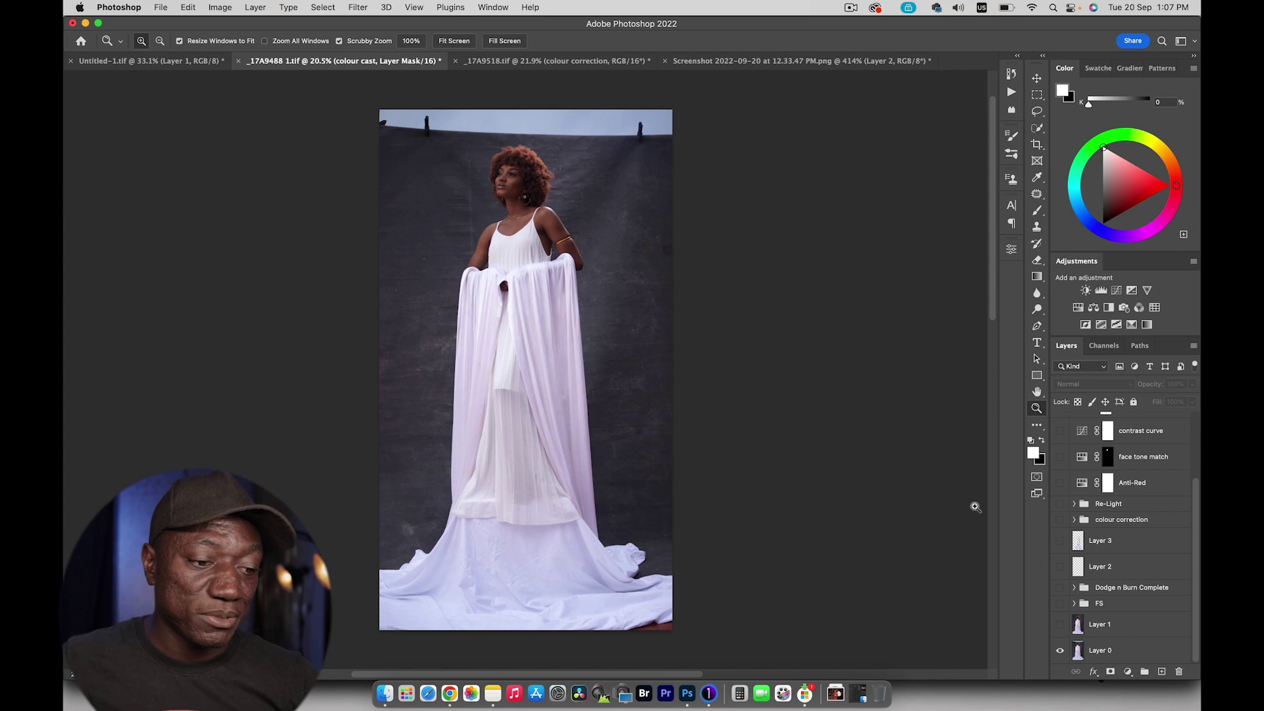
# - Toggle Layer 1's visibility repeatedly to compare the cleaned, extended backdrop with the original photo
pyautogui.click(1060, 625)
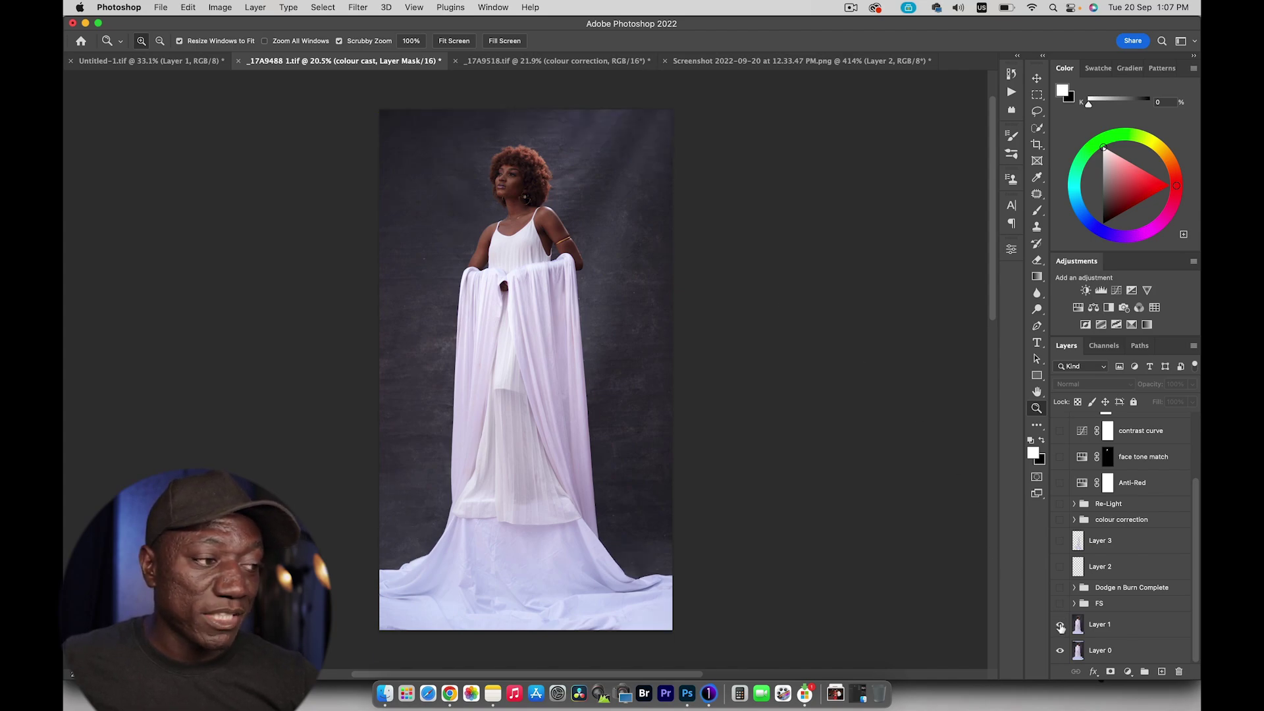
pyautogui.click(1060, 625)
pyautogui.click(1060, 625)
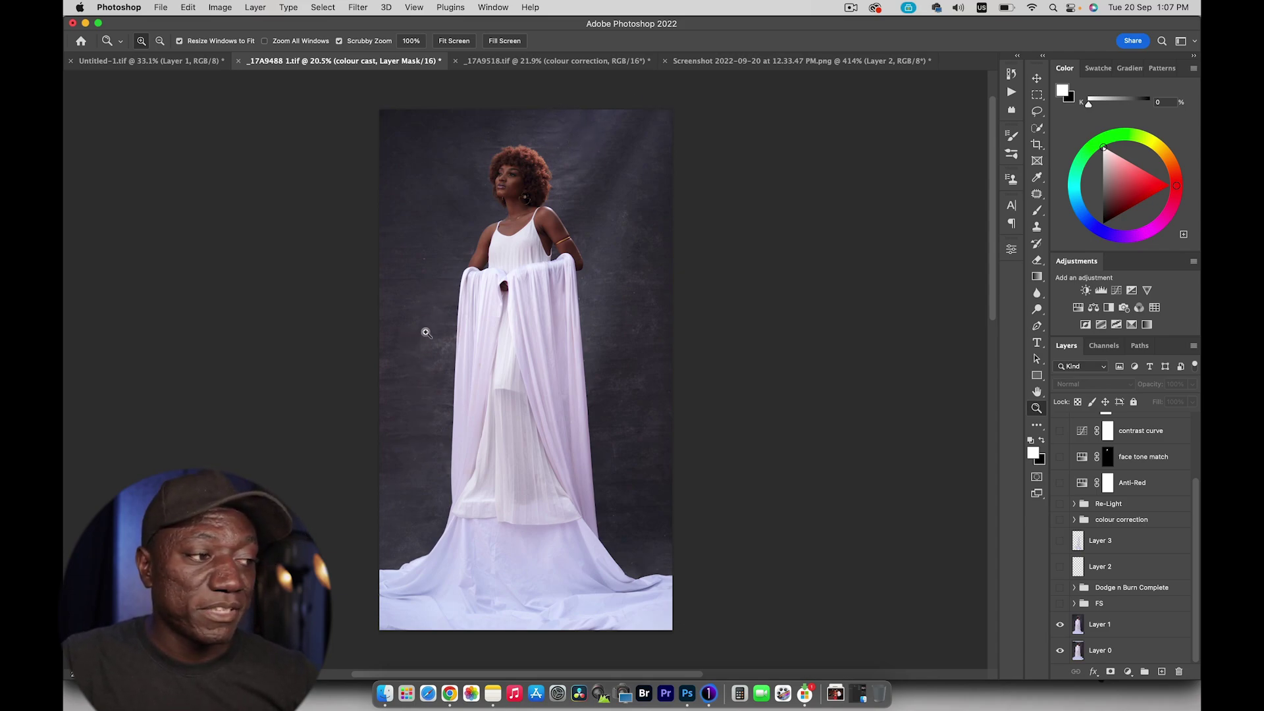
pyautogui.click(1061, 626)
pyautogui.click(1059, 628)
pyautogui.click(1060, 625)
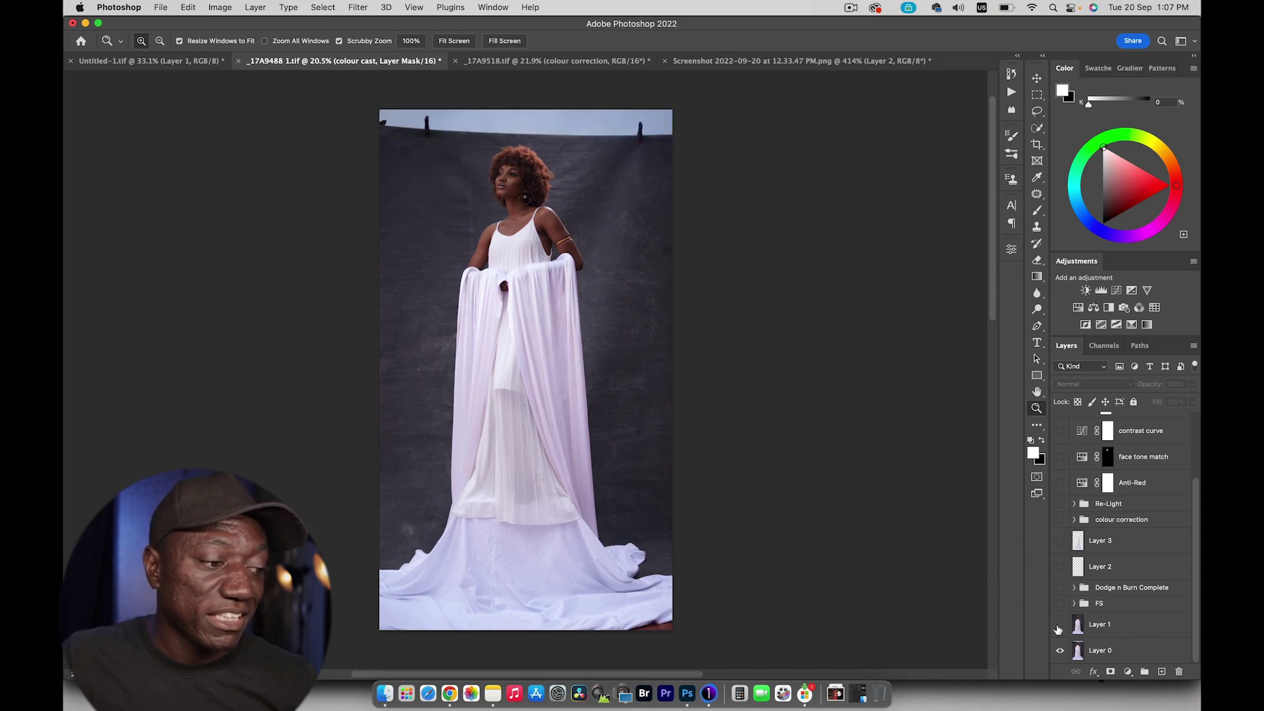
pyautogui.click(1059, 626)
pyautogui.click(1060, 626)
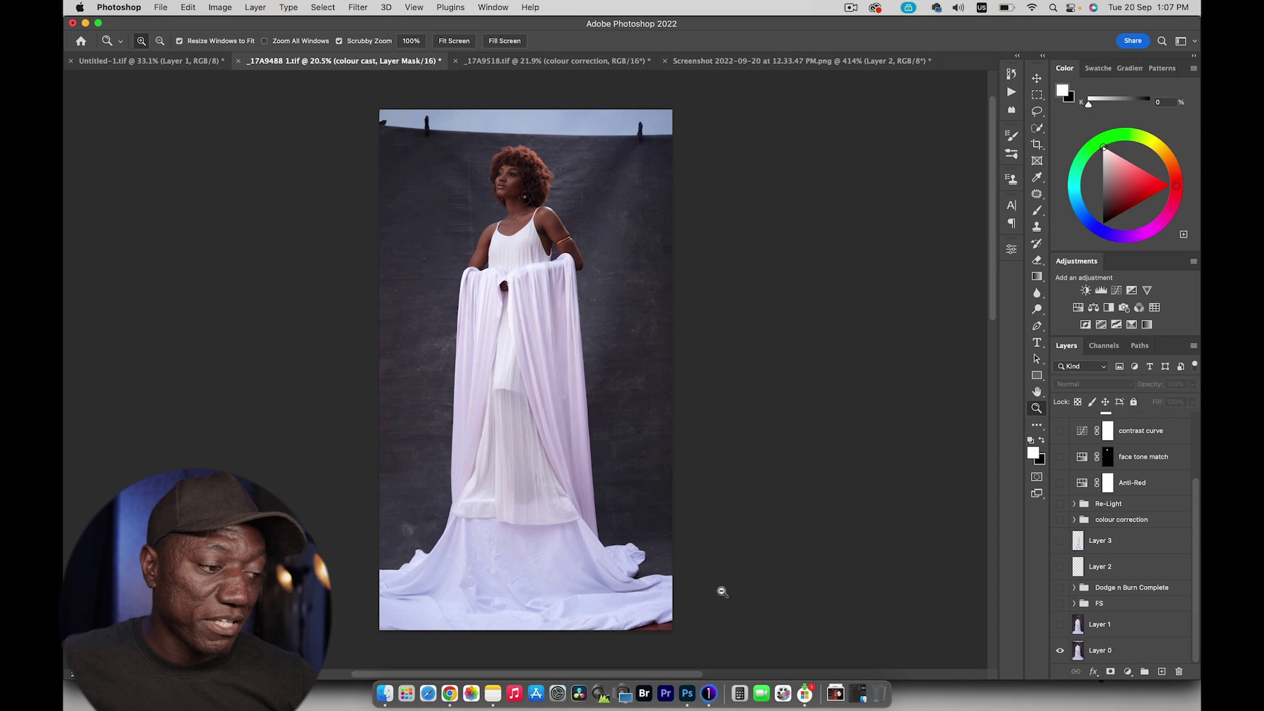
# - Inspect the fabric and floor at the bottom of the photo with and without Layer 1, and leave Layer 1 visible
pyautogui.scroll(10, 734, 584)
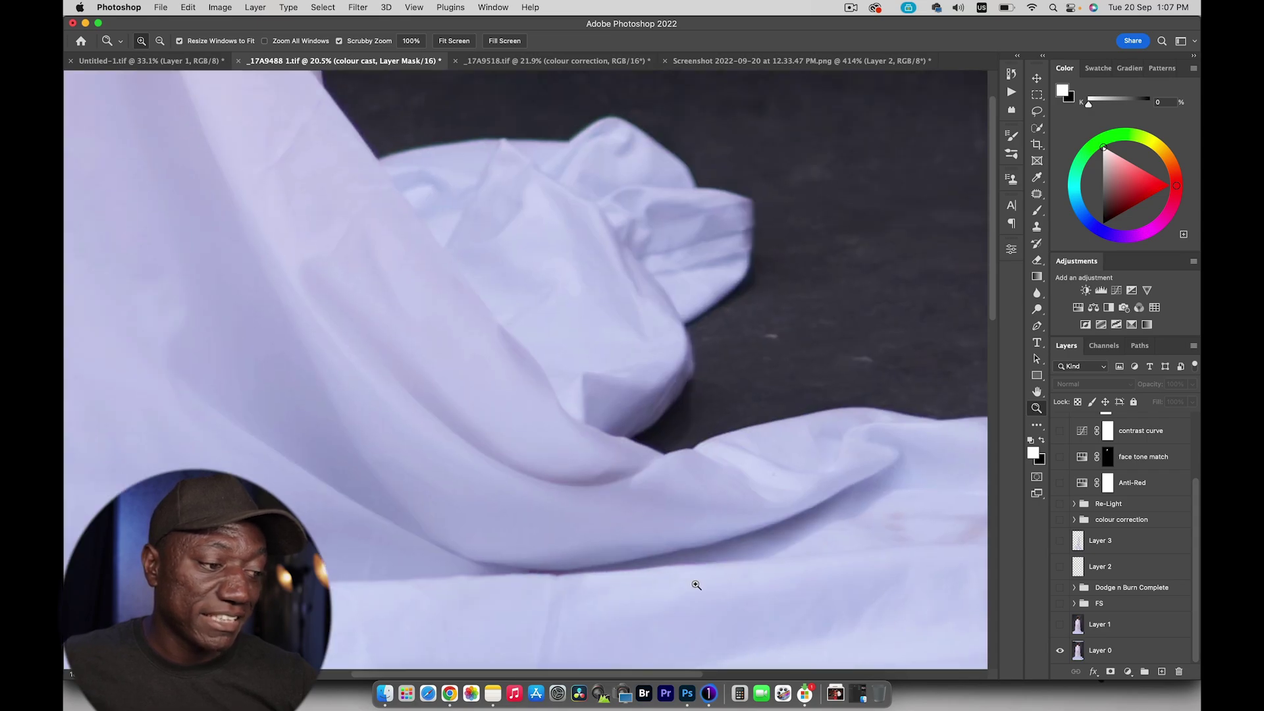
pyautogui.scroll(-6, 643, 521)
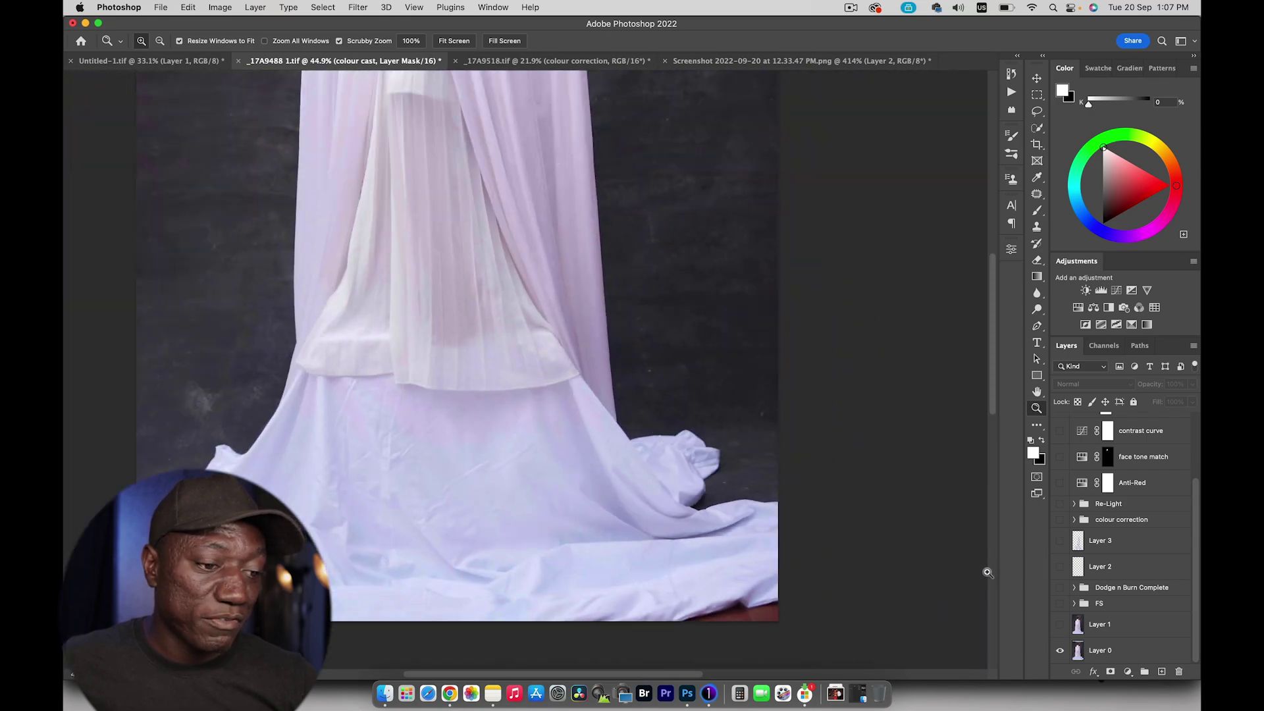
pyautogui.click(1060, 627)
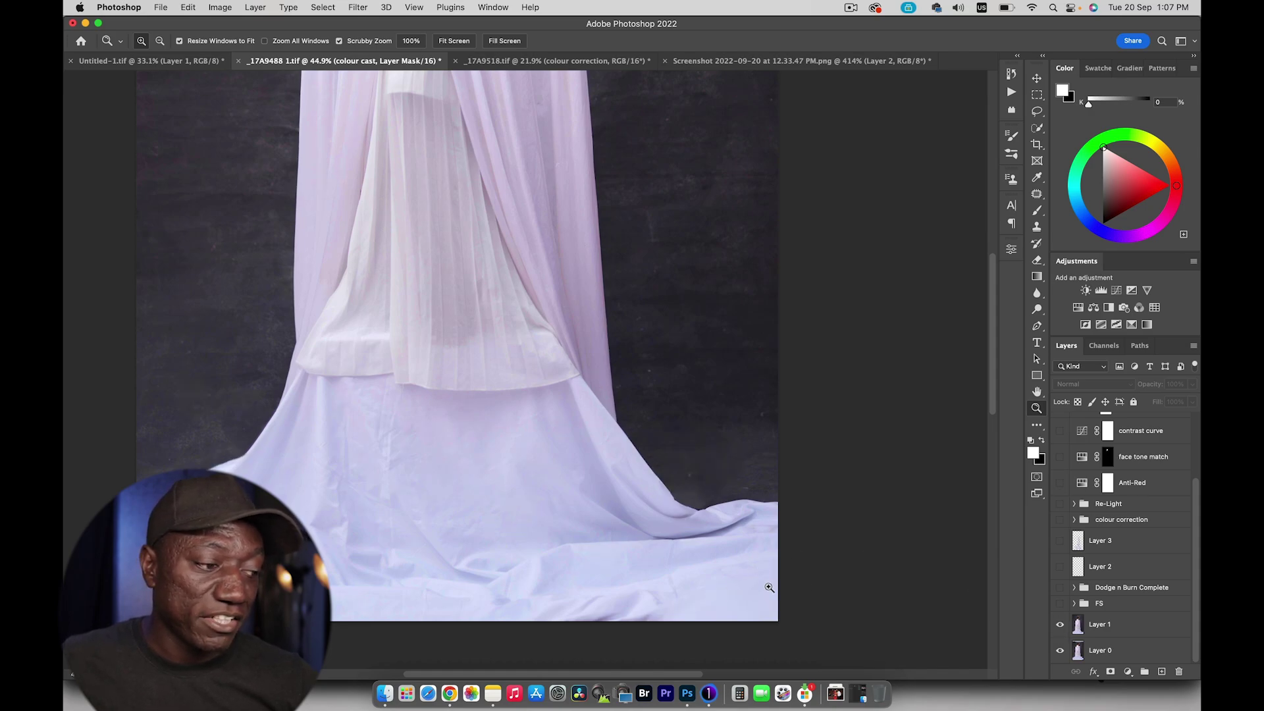
pyautogui.click(1060, 626)
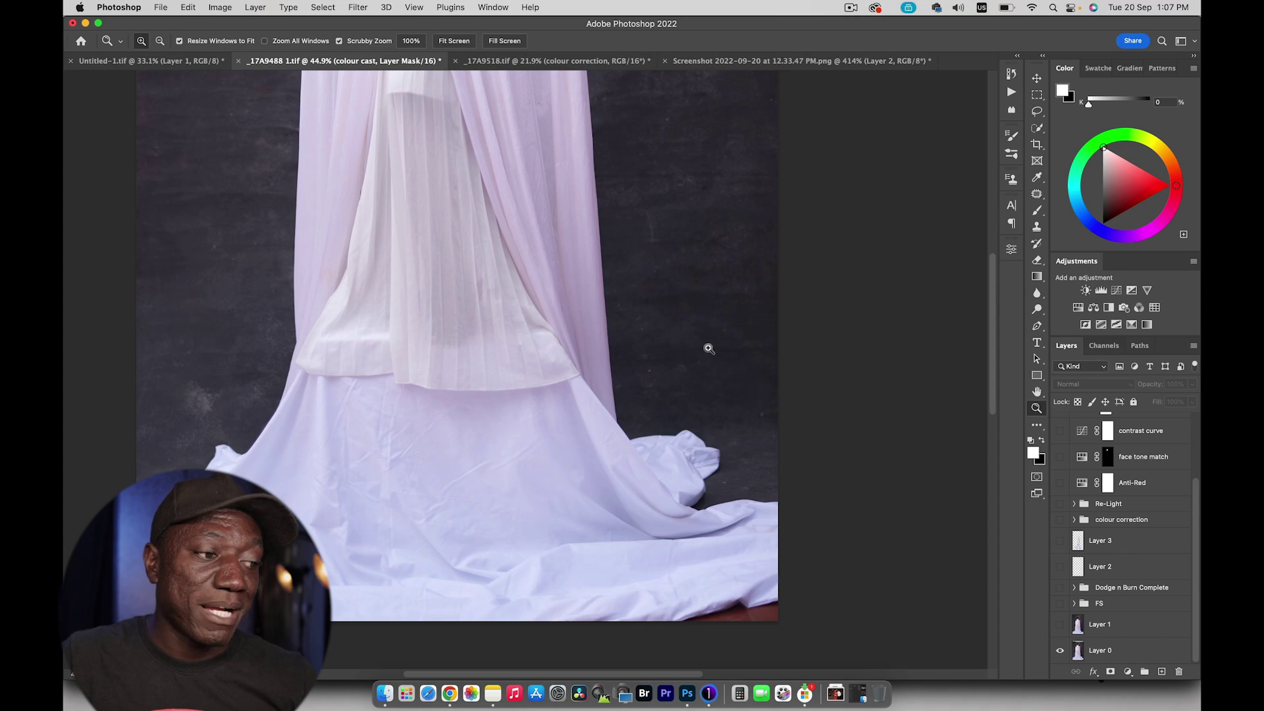
pyautogui.scroll(-5, 630, 350)
pyautogui.scroll(3, 724, 194)
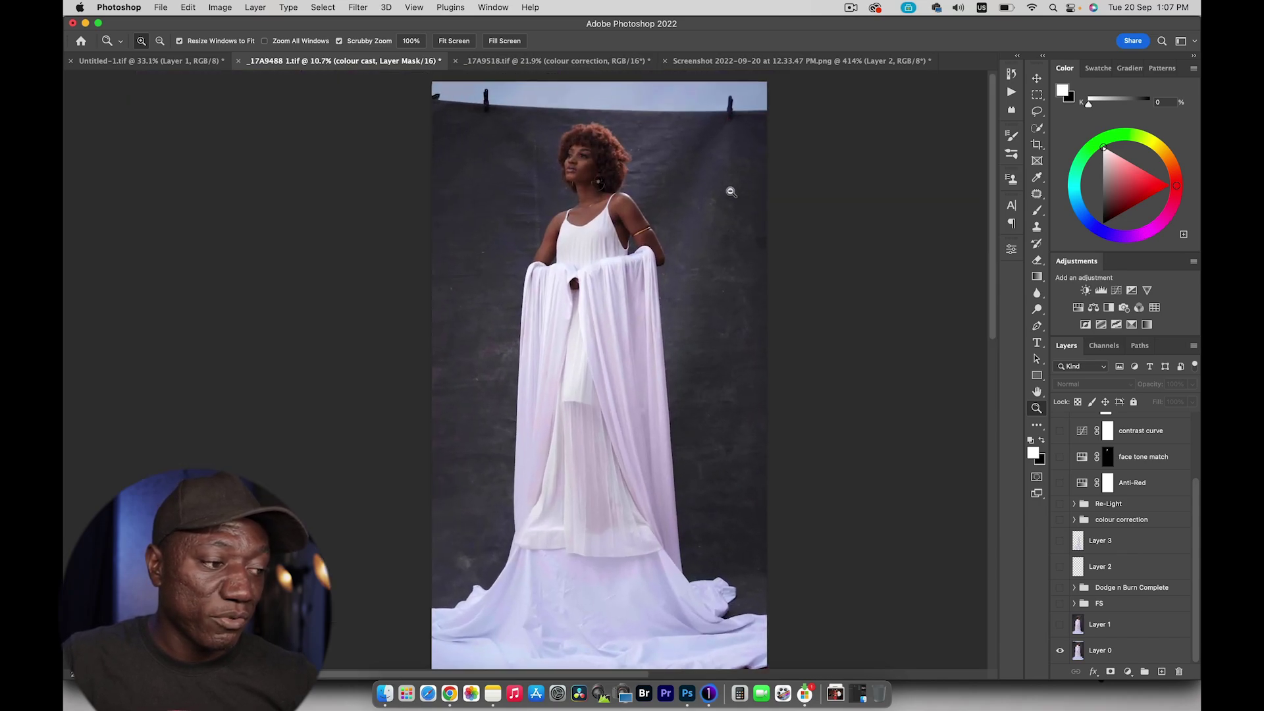
pyautogui.scroll(-1, 737, 198)
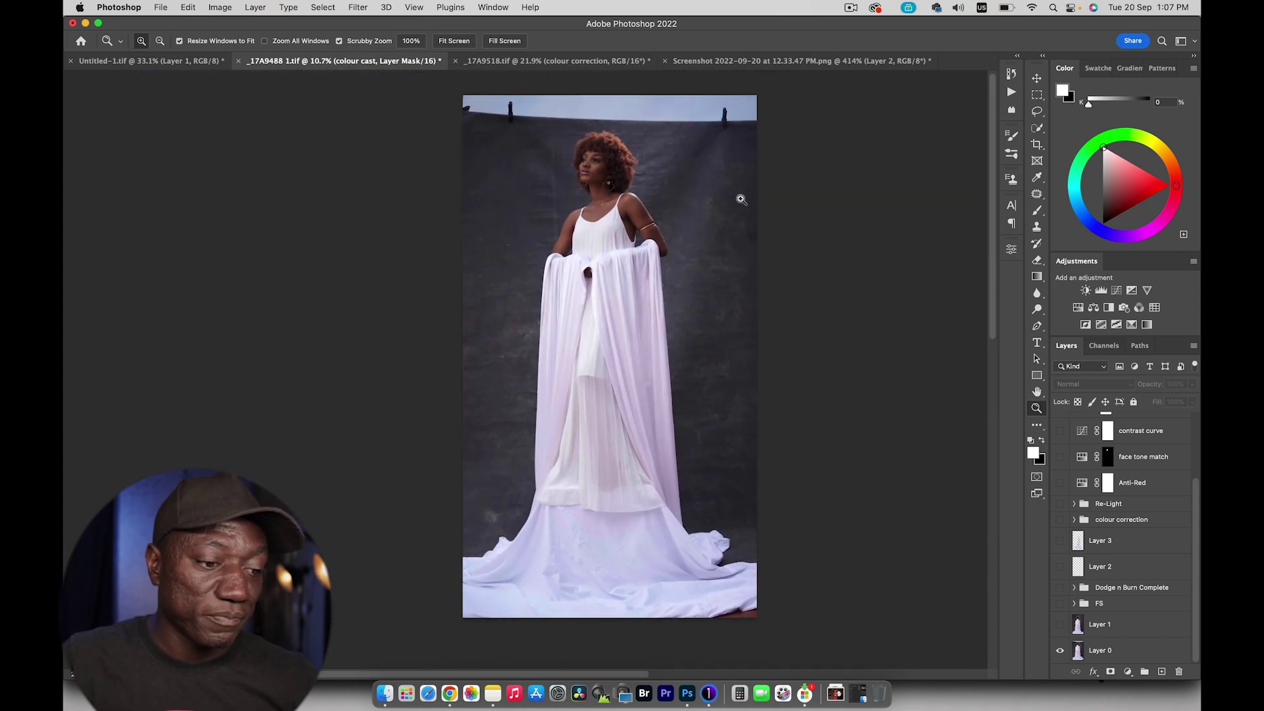
pyautogui.click(1060, 625)
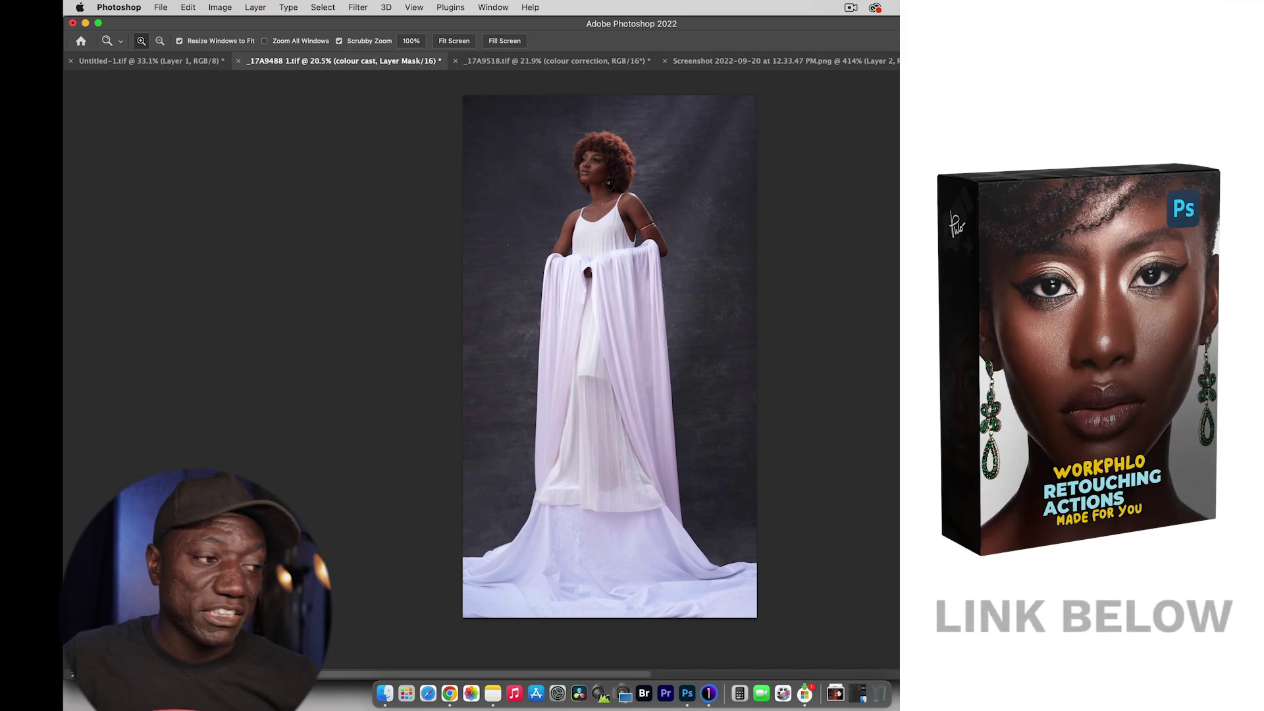
# - Show the FS group above Layer 1 while checking the model's face and skin up close
pyautogui.moveTo(599, 168); pyautogui.dragTo(636, 207)
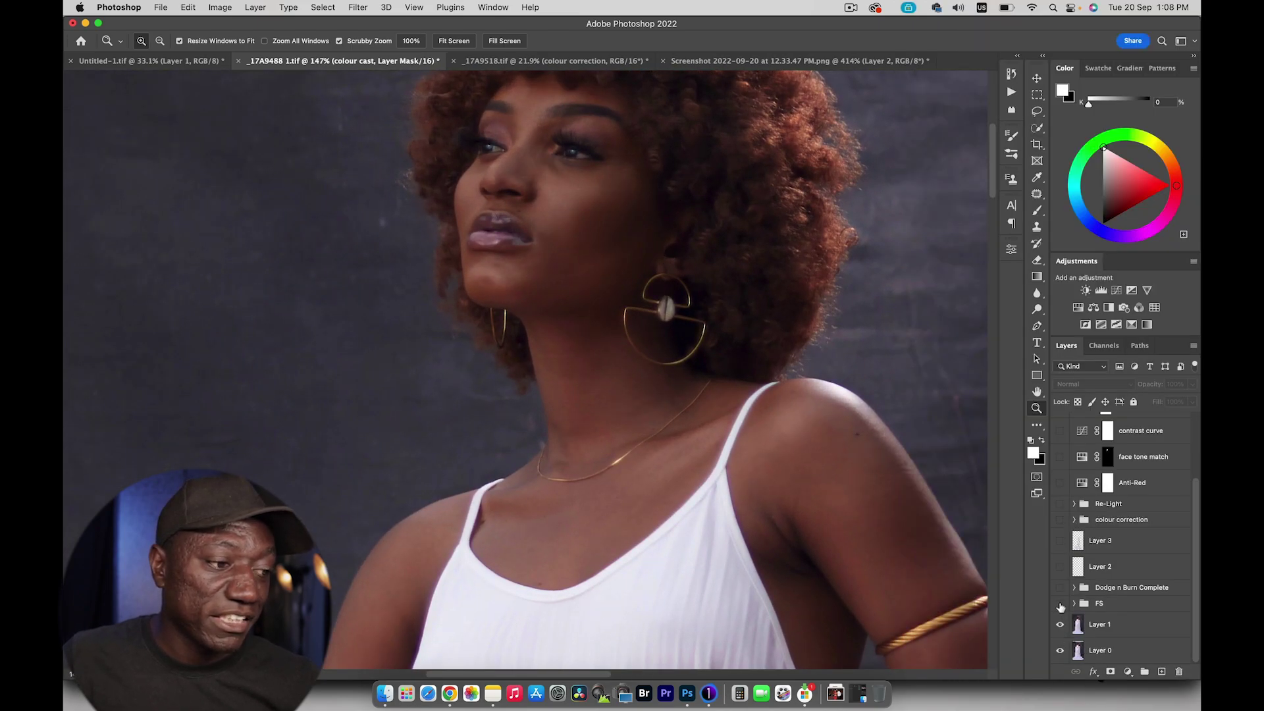
pyautogui.click(1060, 604)
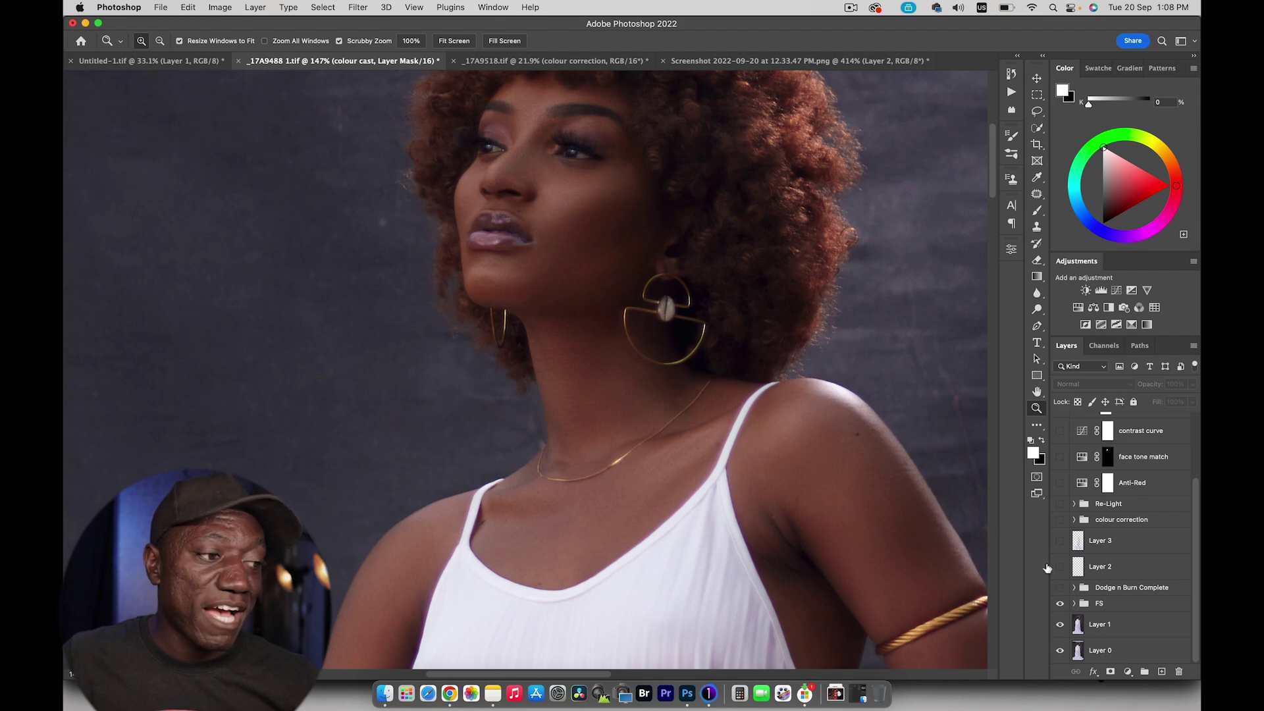
pyautogui.moveTo(847, 343); pyautogui.dragTo(809, 342)
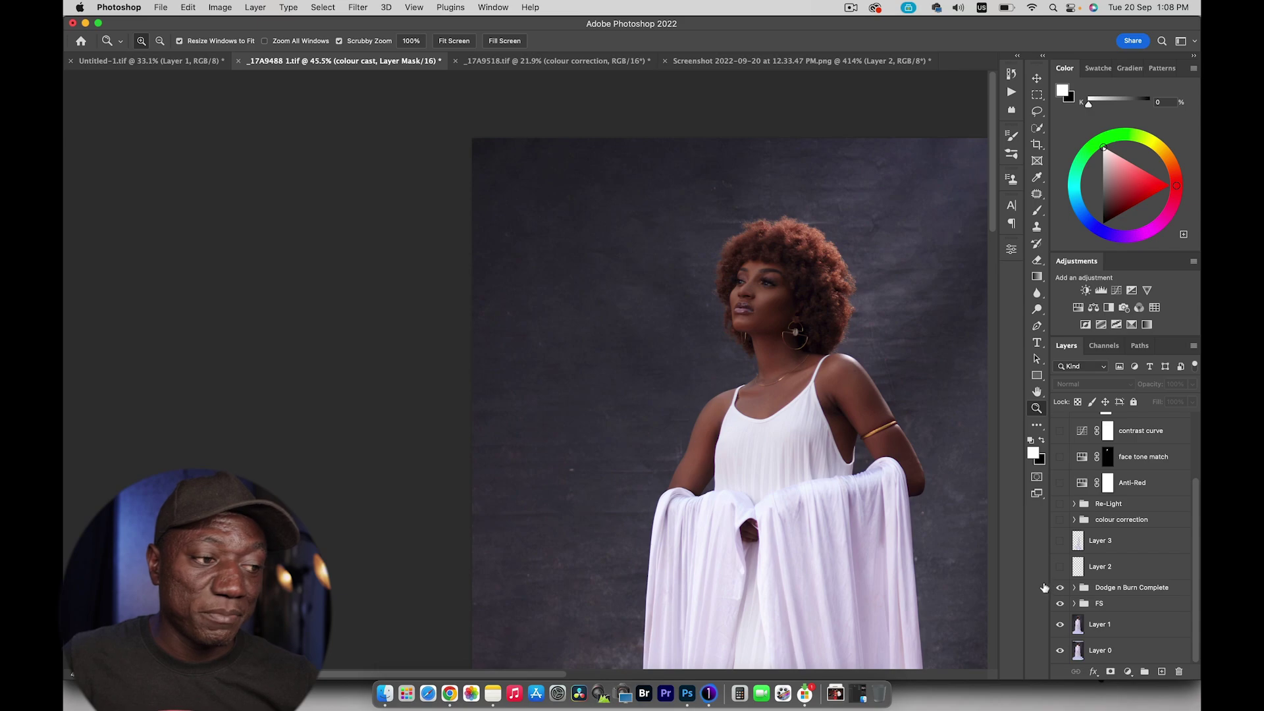
# - Toggle the Dodge n Burn Complete group to compare its effect on the model and backdrop, leaving it visible
pyautogui.moveTo(863, 277); pyautogui.dragTo(850, 274)
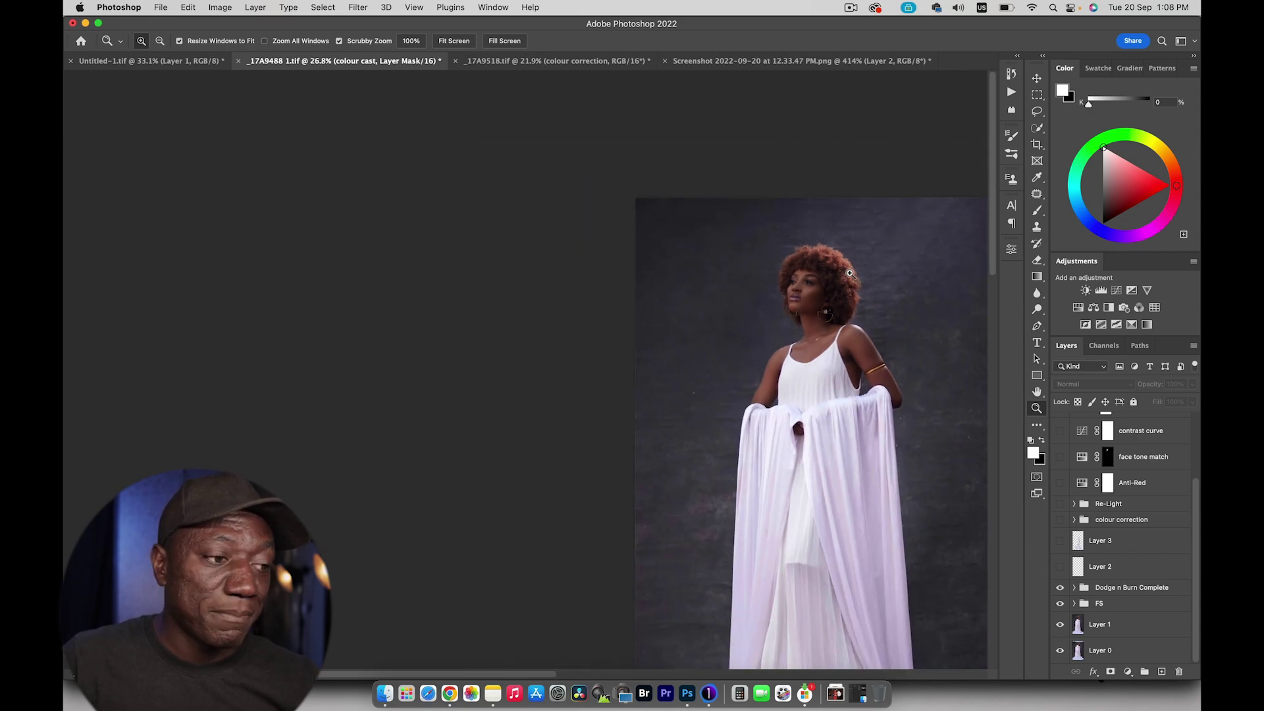
pyautogui.click(685, 222)
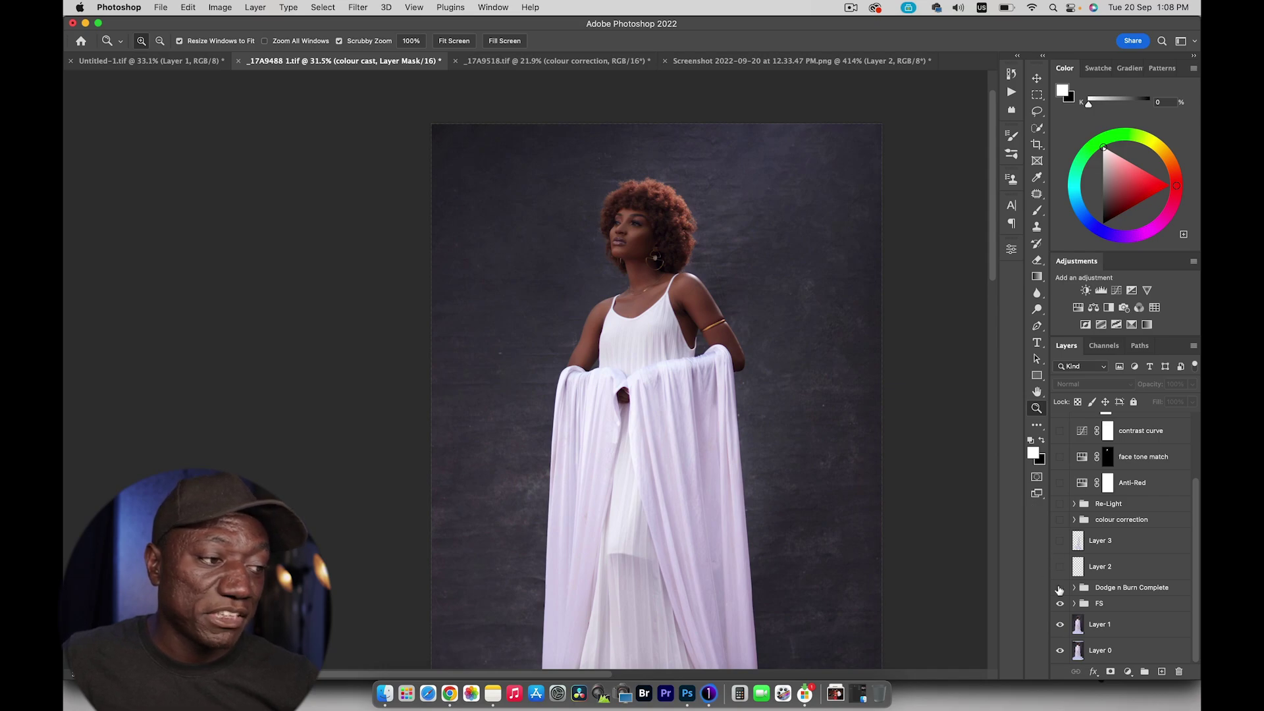
pyautogui.click(1059, 588)
pyautogui.click(1058, 588)
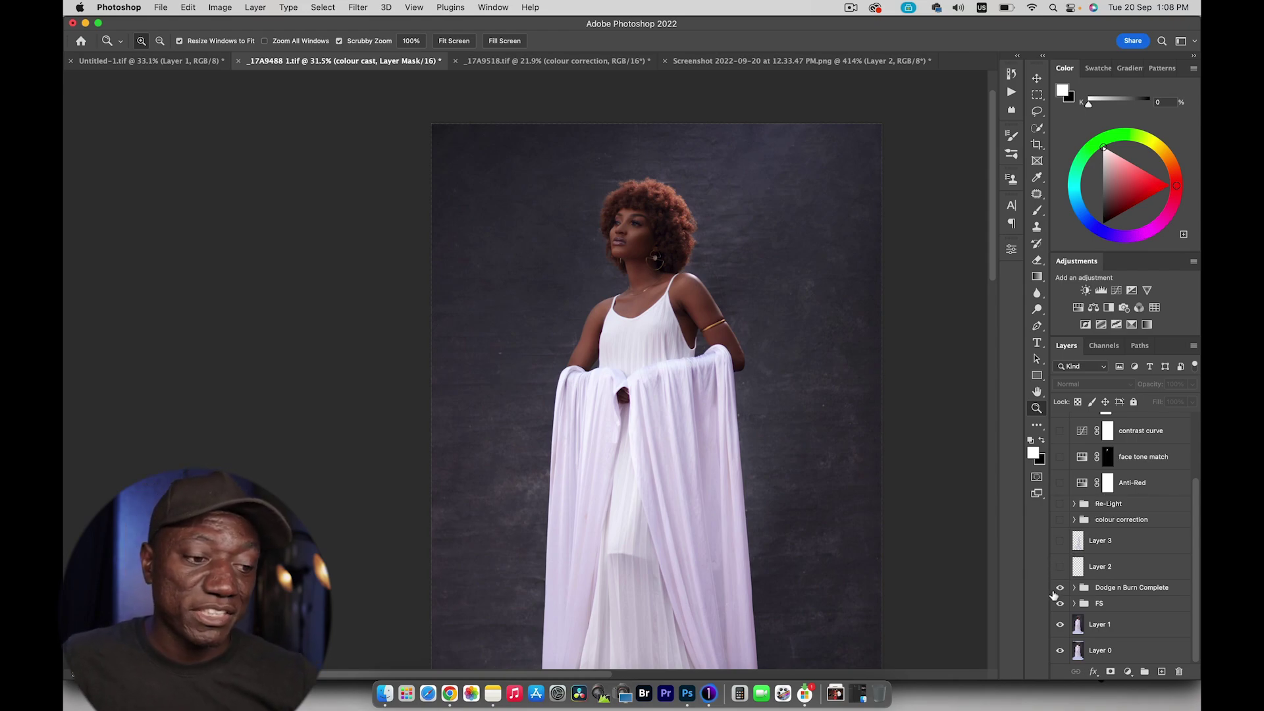
pyautogui.click(1060, 588)
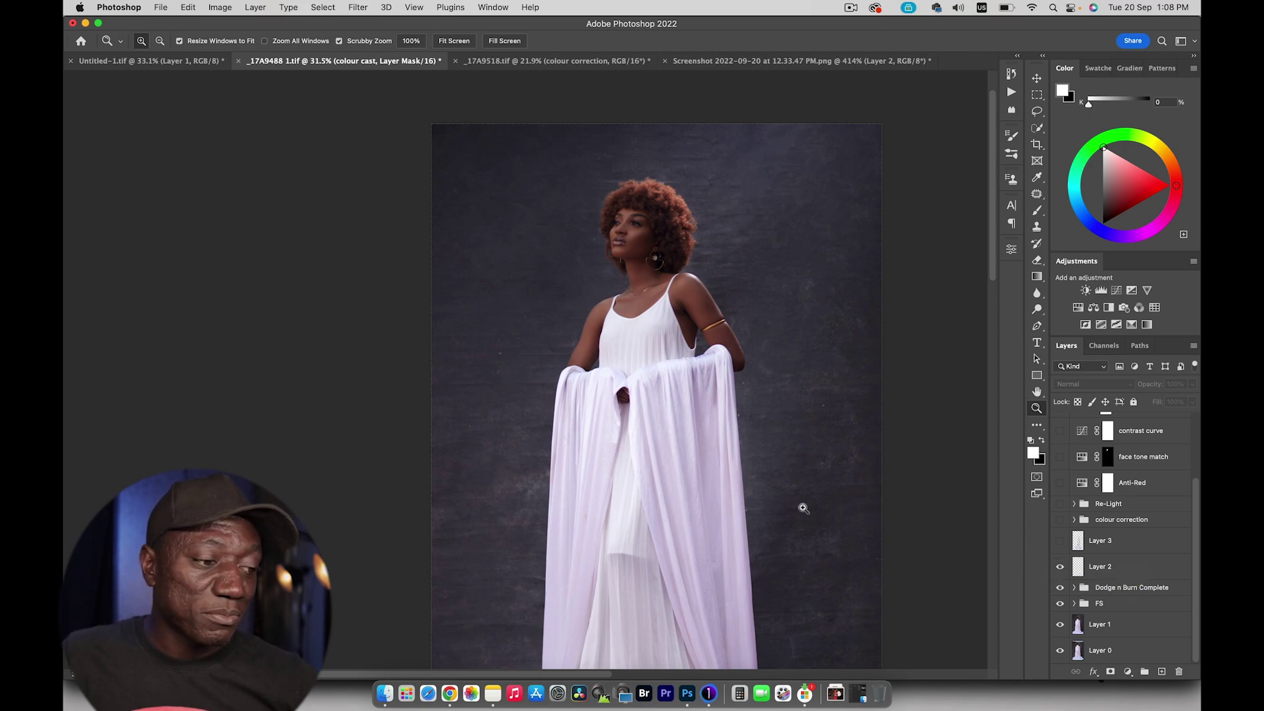
# - Show Layer 2 and Layer 3, and examine the draped fabric up close
pyautogui.scroll(-5, 784, 484)
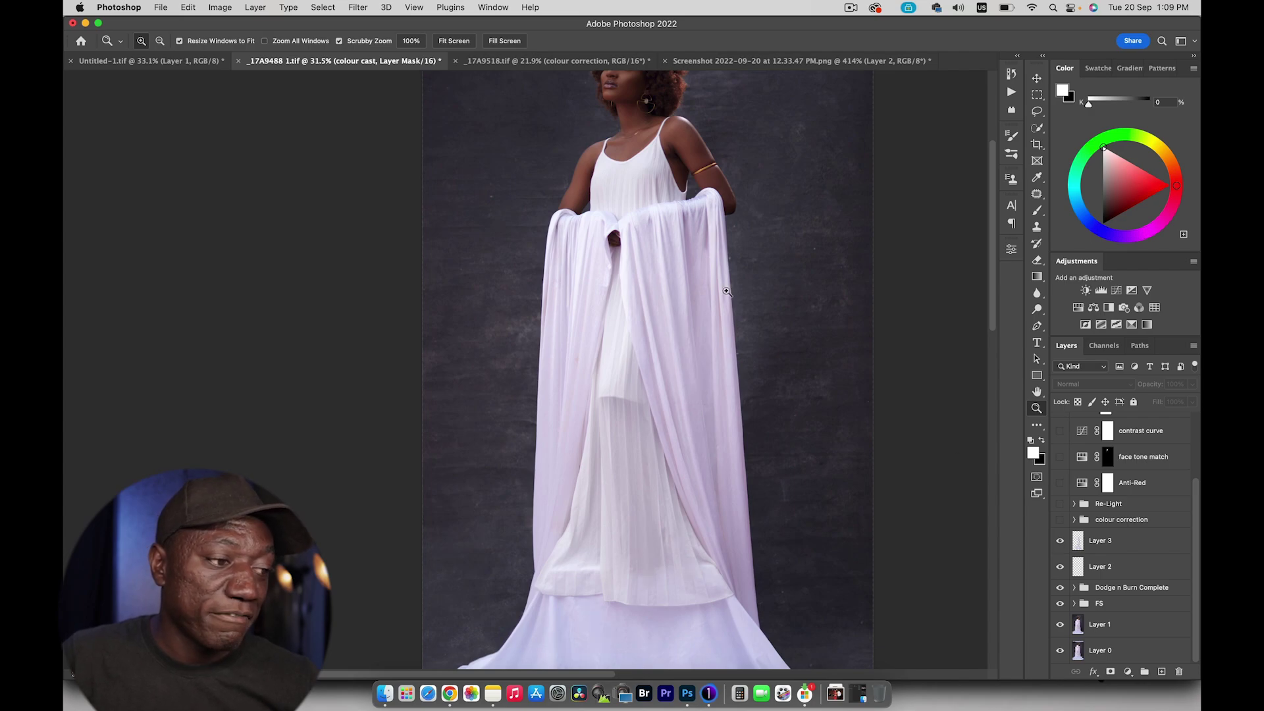
pyautogui.moveTo(759, 290); pyautogui.dragTo(769, 291)
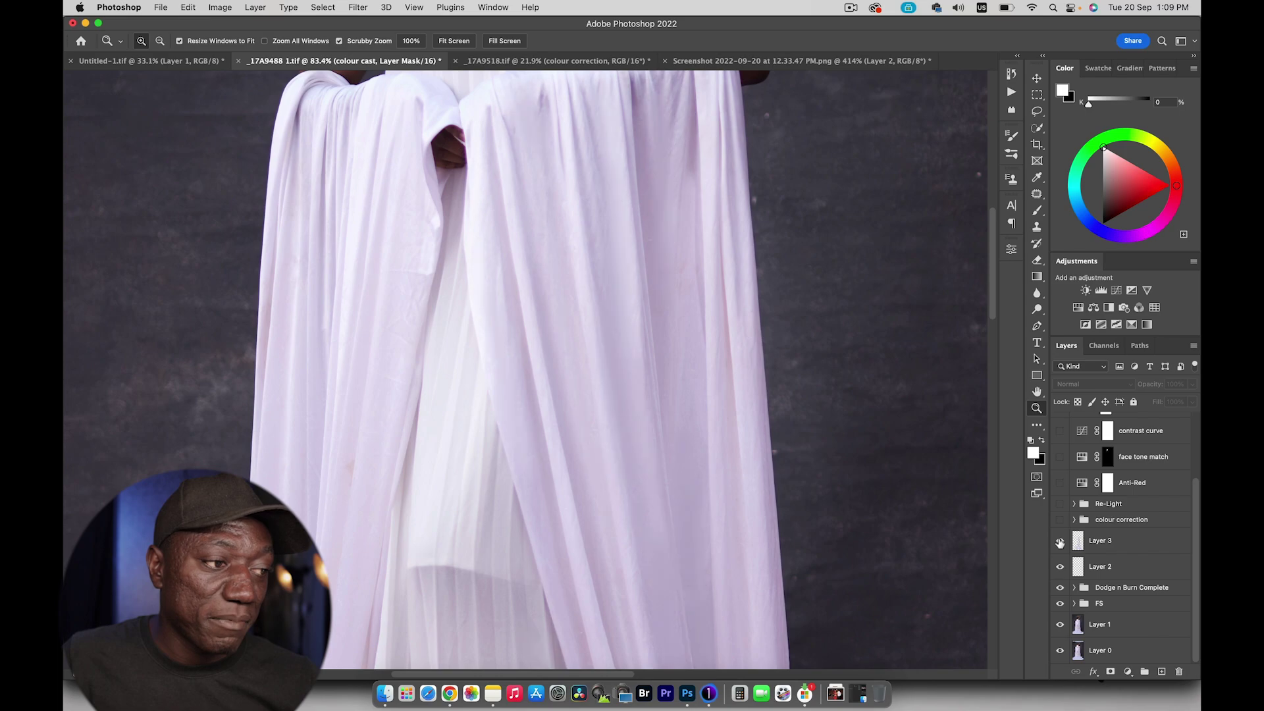
pyautogui.moveTo(698, 322); pyautogui.dragTo(680, 319)
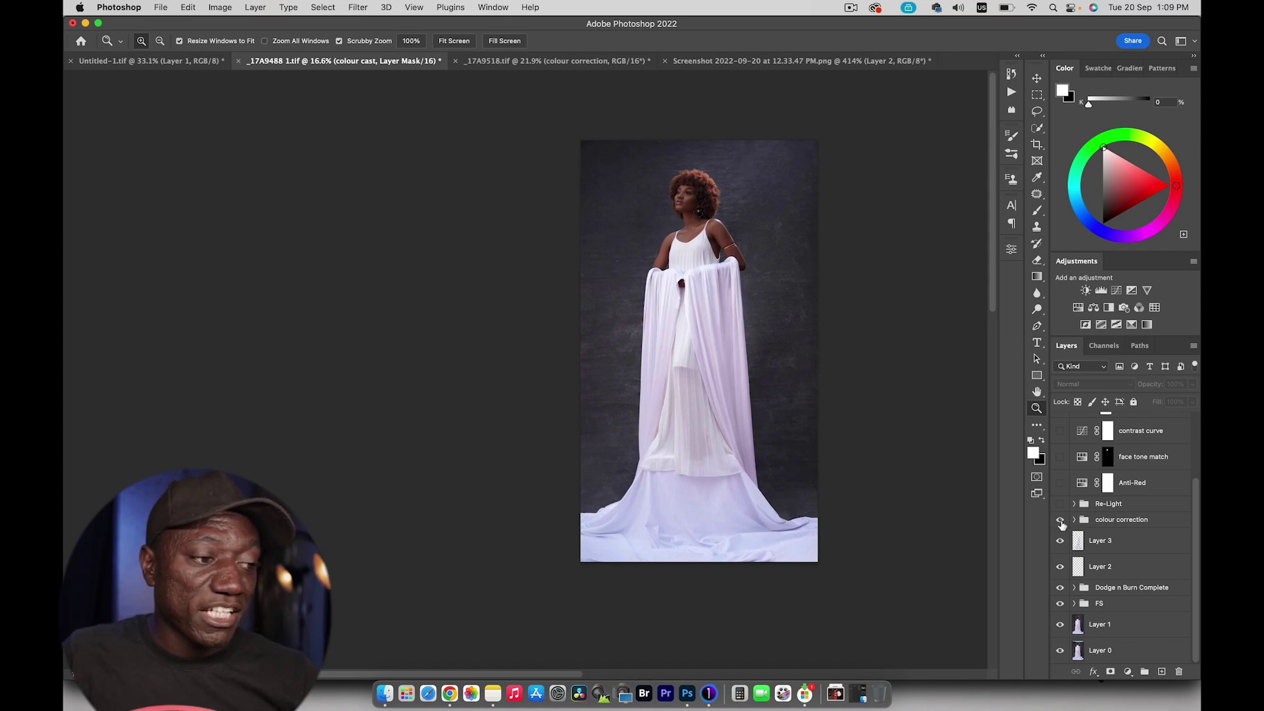
# - Show the colour correction group and compare its result with the raw _17A9488.CR3 in Capture One, returning to Photoshop
pyautogui.click(1061, 521)
pyautogui.press('super+Tab')
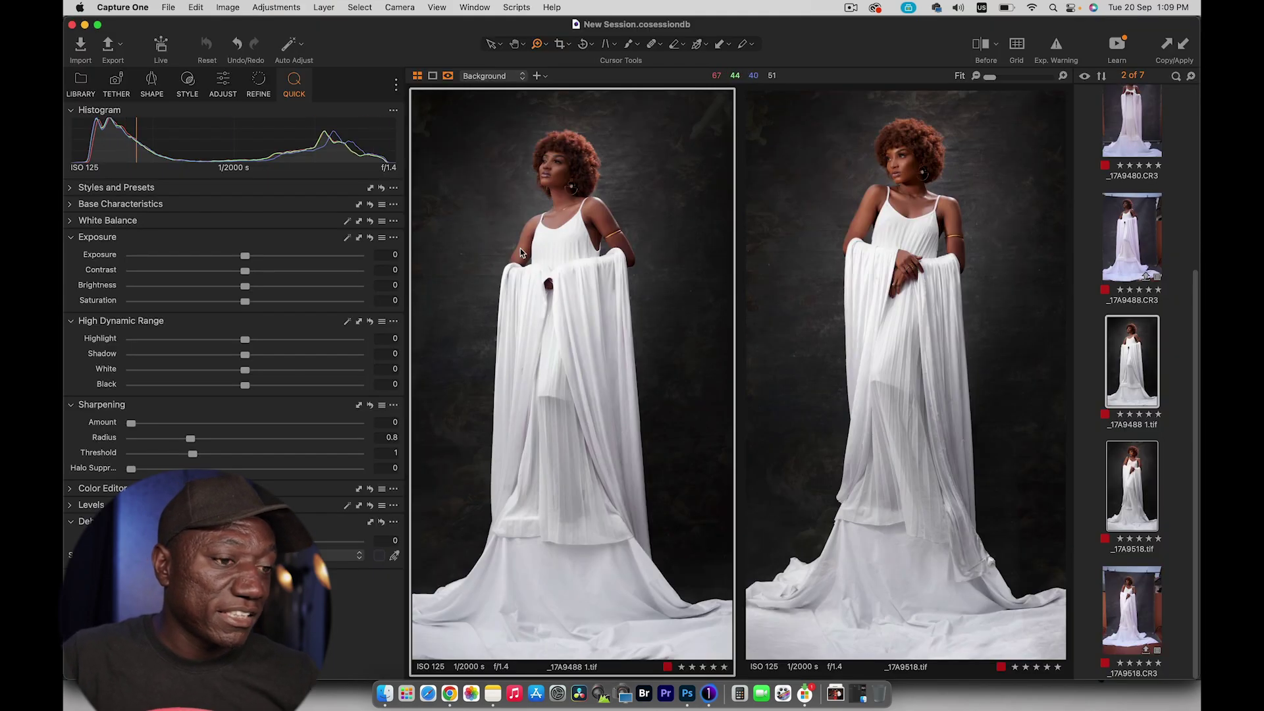
pyautogui.click(1141, 233)
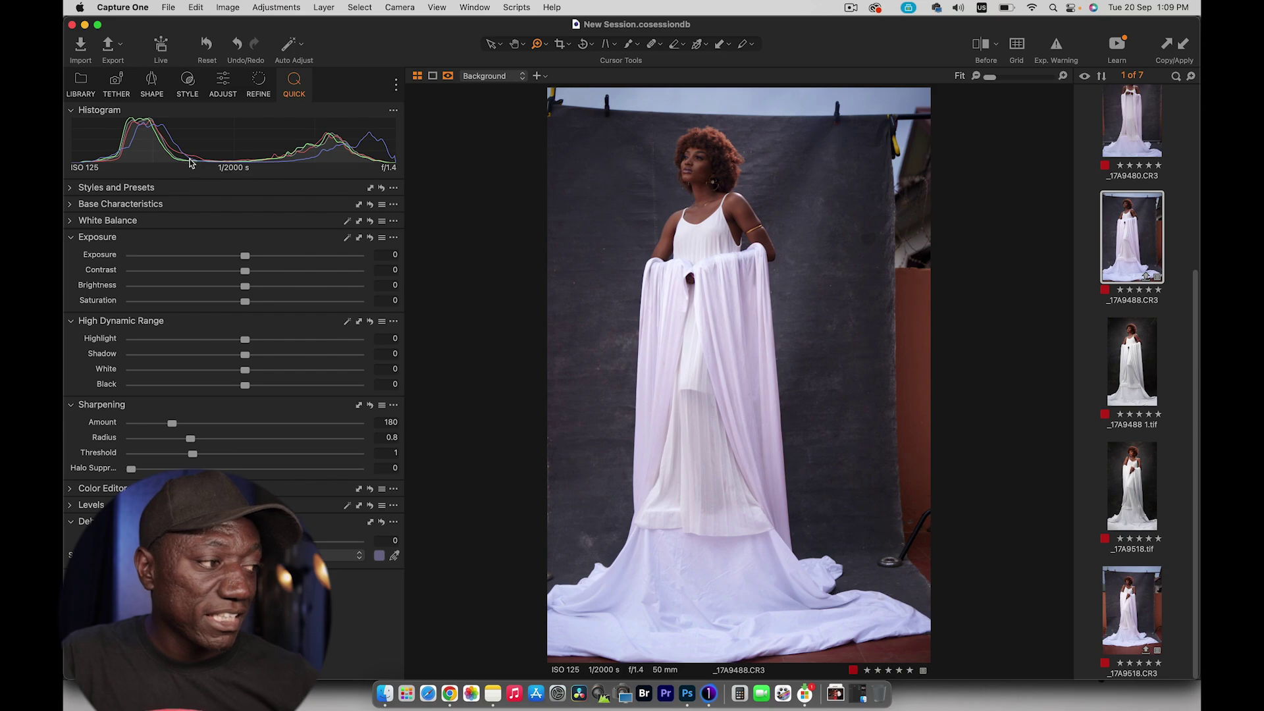
pyautogui.press('super+Tab')
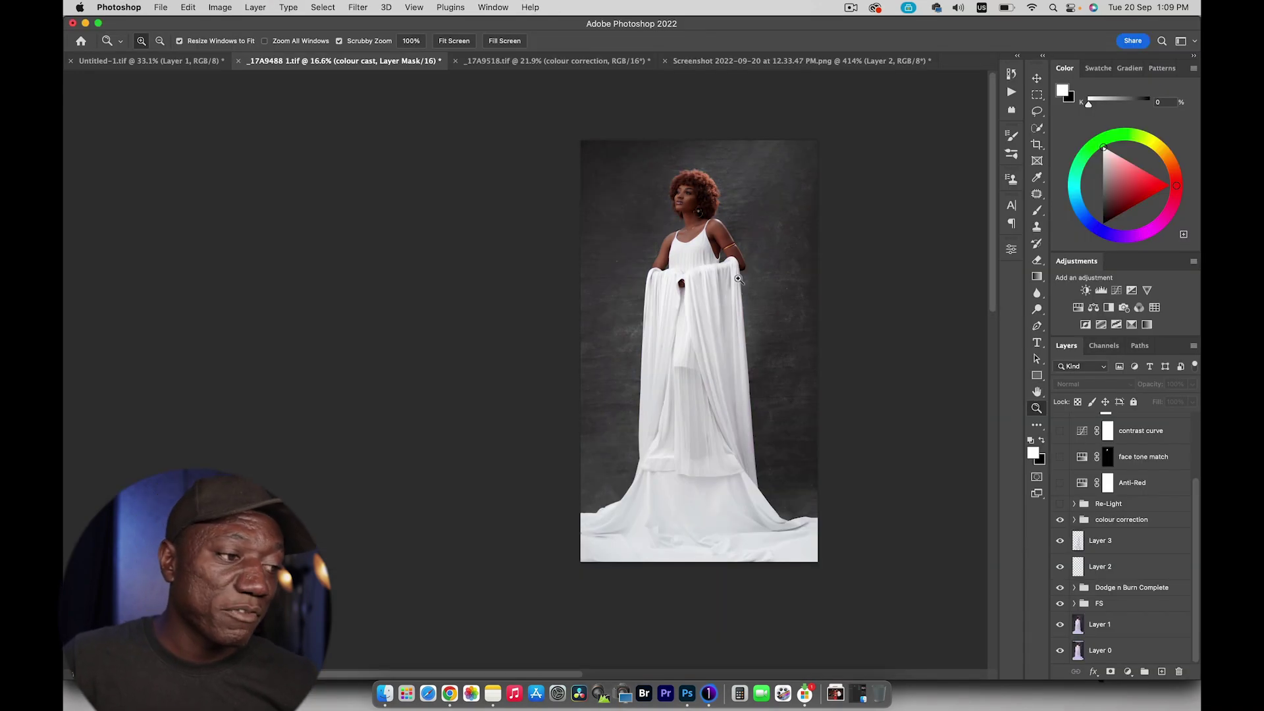
pyautogui.moveTo(751, 285); pyautogui.dragTo(774, 294)
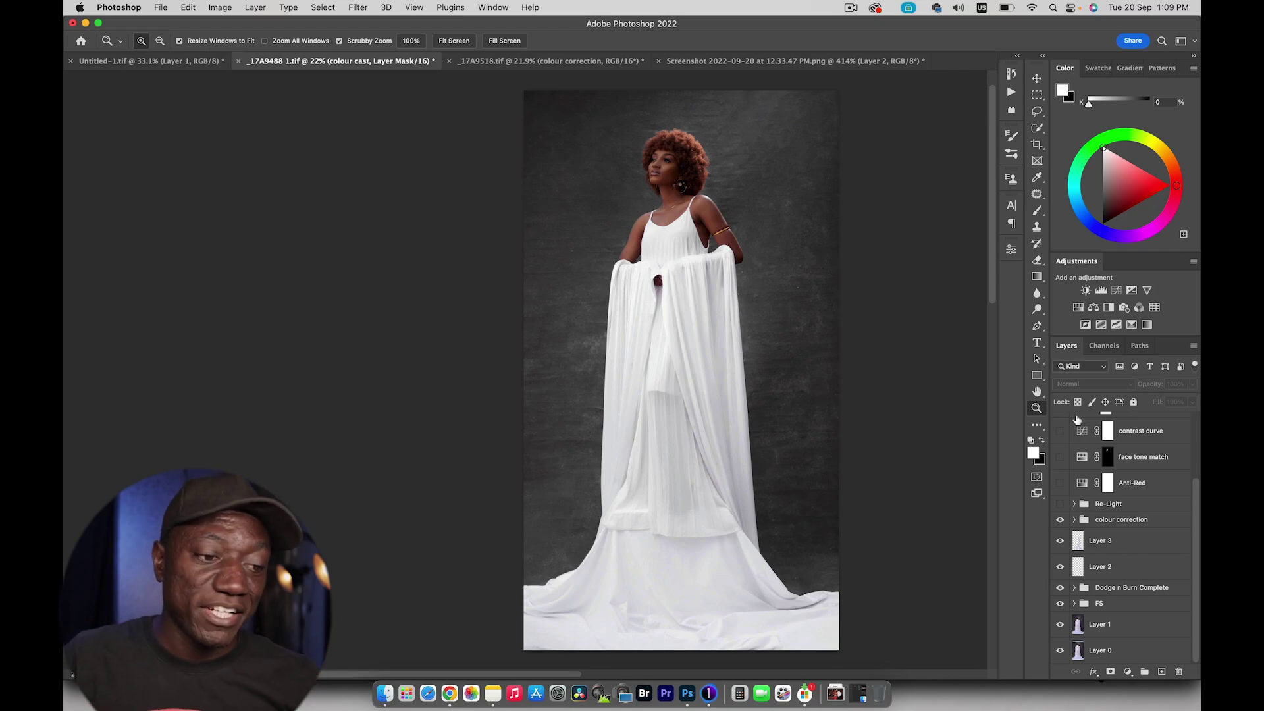
# - Expand the colour correction group and leave only its Levels 2 adjustment visible, hiding the other adjustments inside
pyautogui.click(1074, 520)
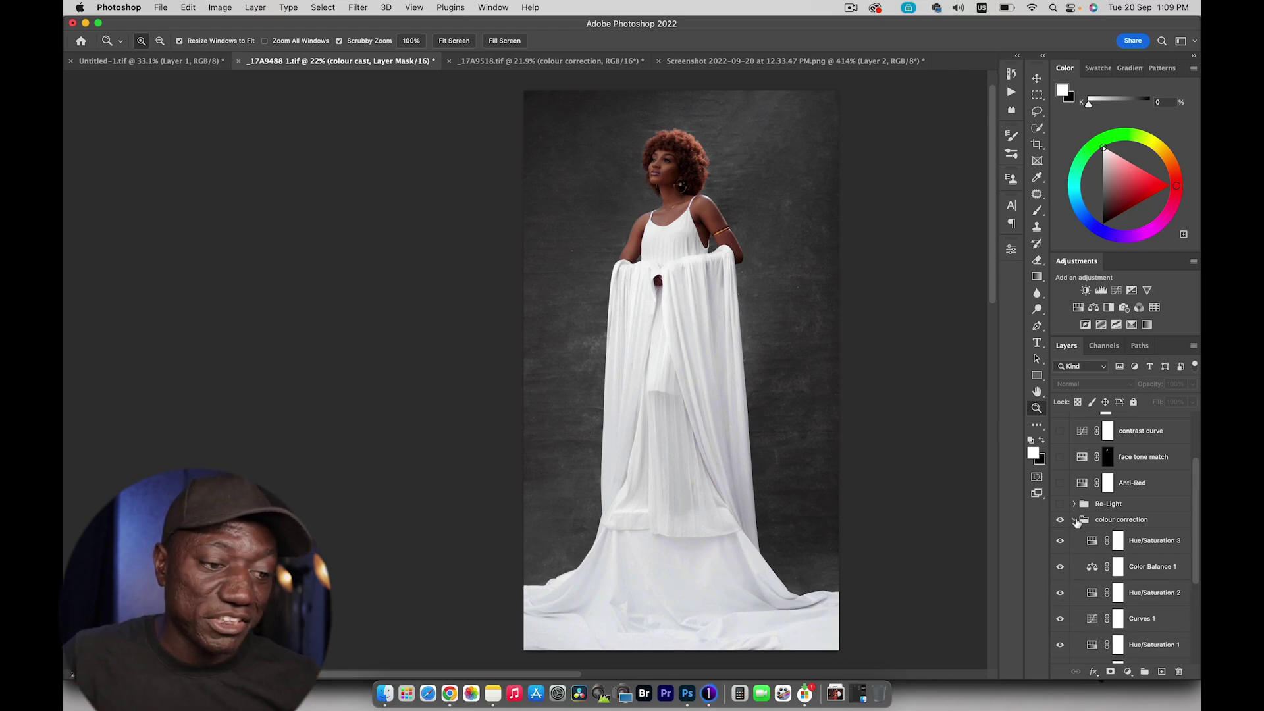
pyautogui.moveTo(1198, 499); pyautogui.dragTo(1191, 527)
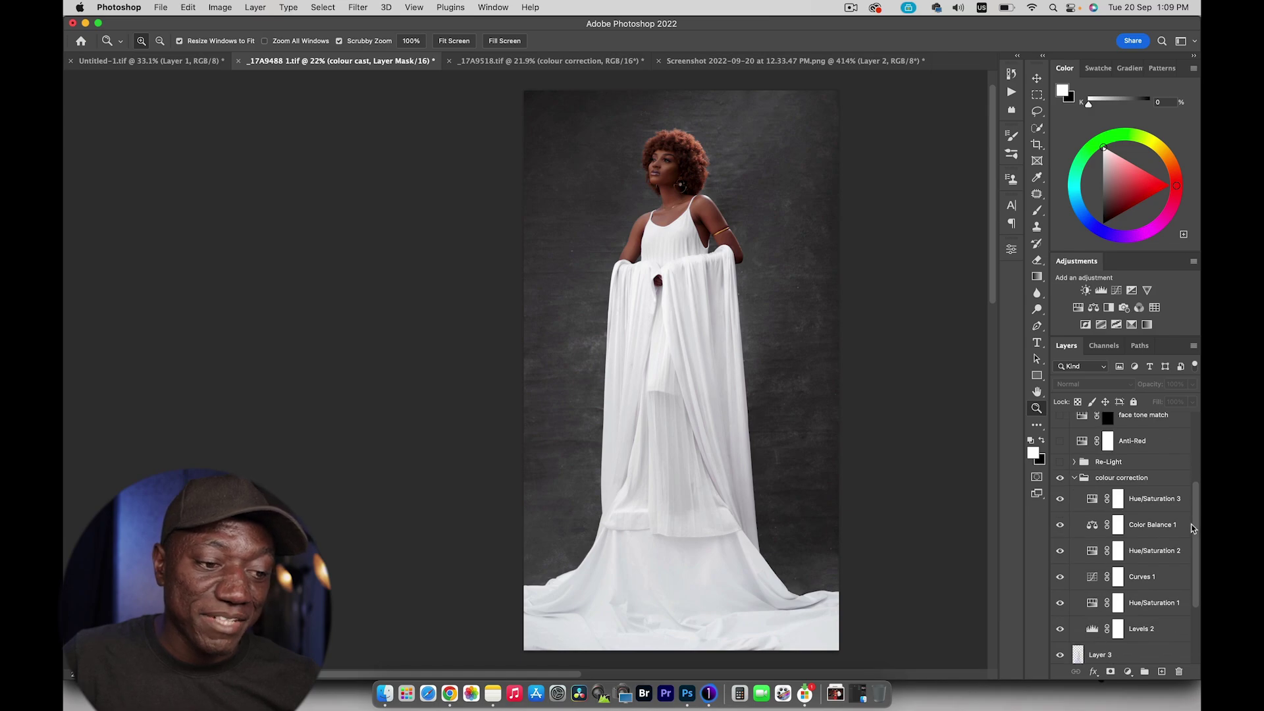
pyautogui.click(1060, 630)
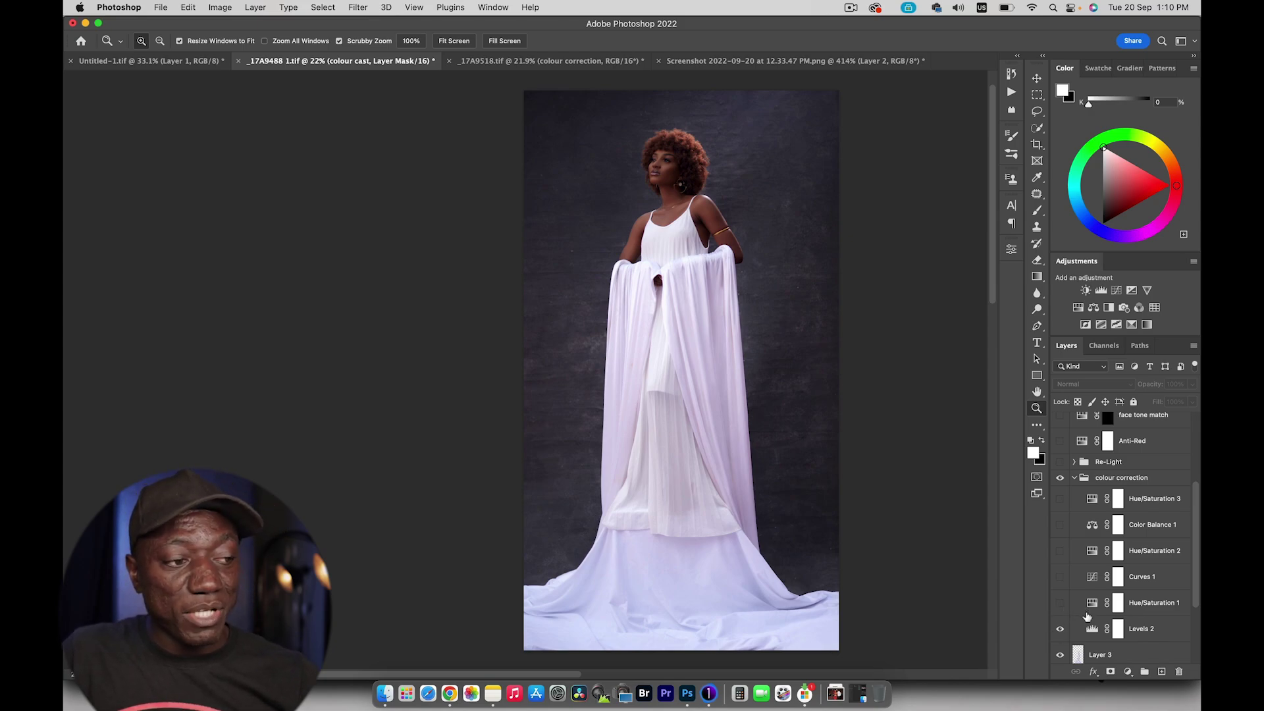
# - Turn on the Hue/Saturation 1 adjustment and toggle it to compare the colour of the white fabric
pyautogui.click(1060, 603)
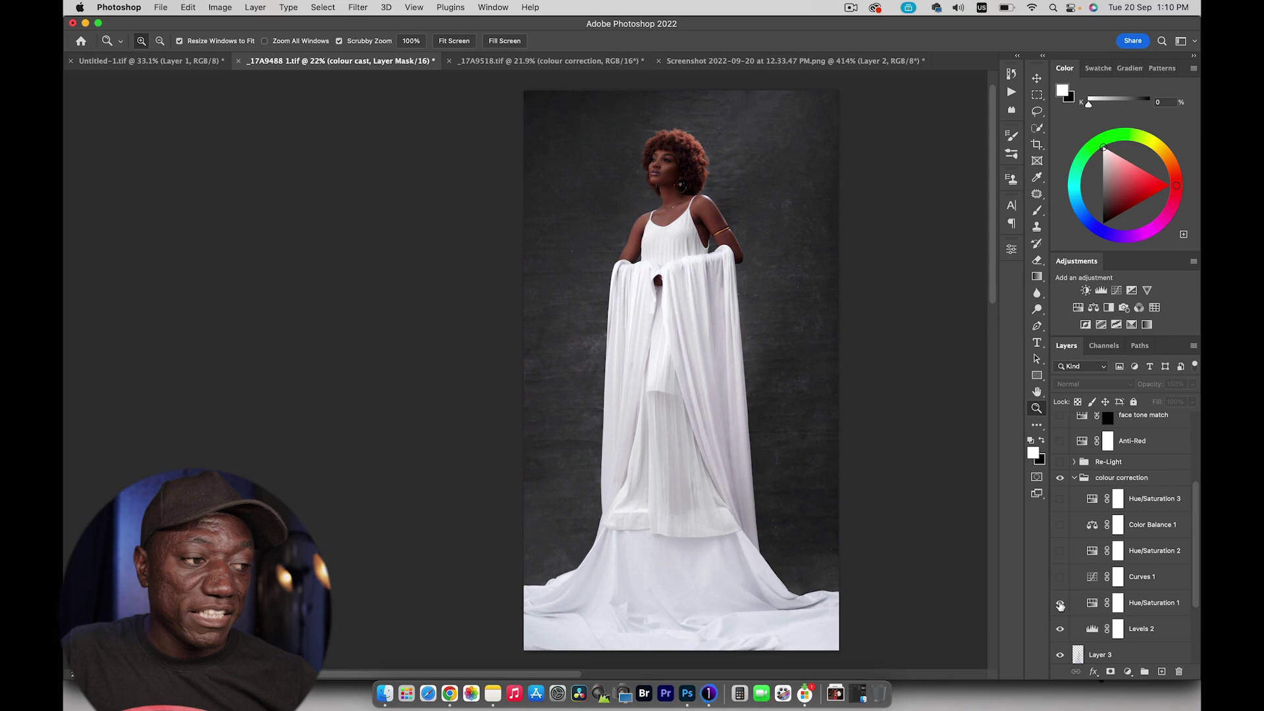
pyautogui.click(1061, 603)
pyautogui.click(1061, 603)
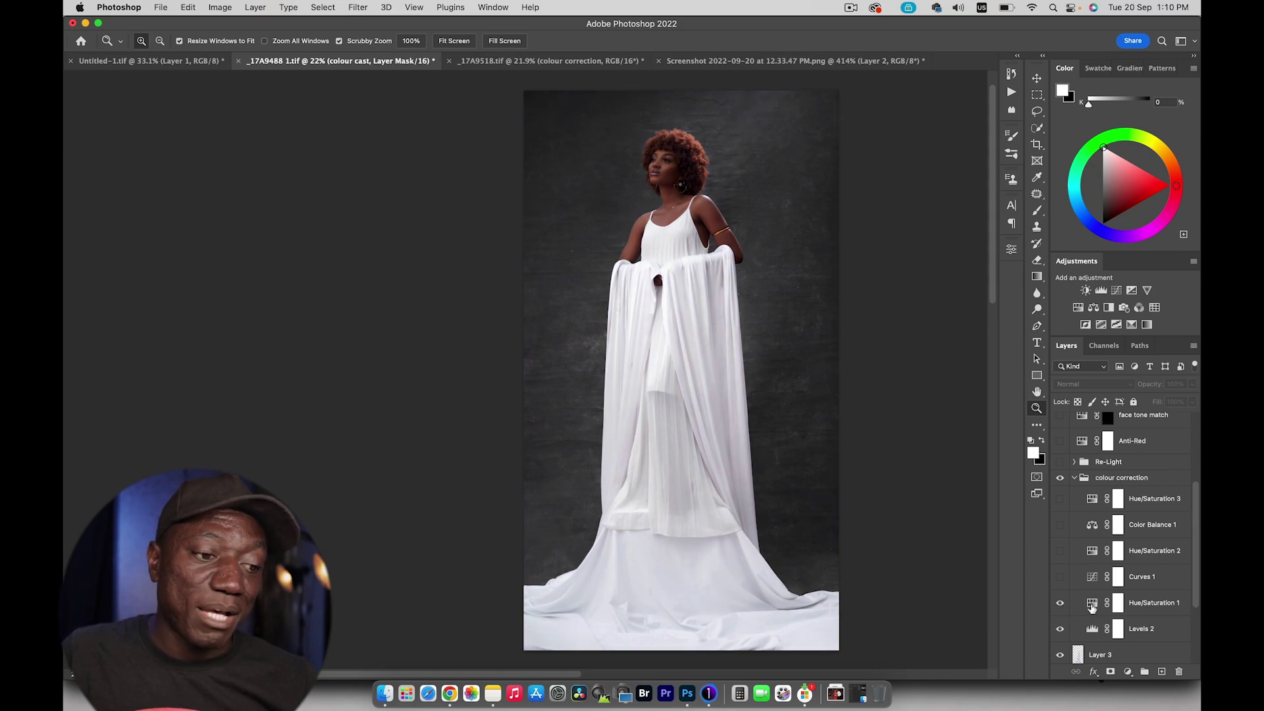
# - Review the Blues and Magentas saturation in Hue/Saturation 1, and compare the image with this adjustment off and on
pyautogui.doubleClick(1090, 606)
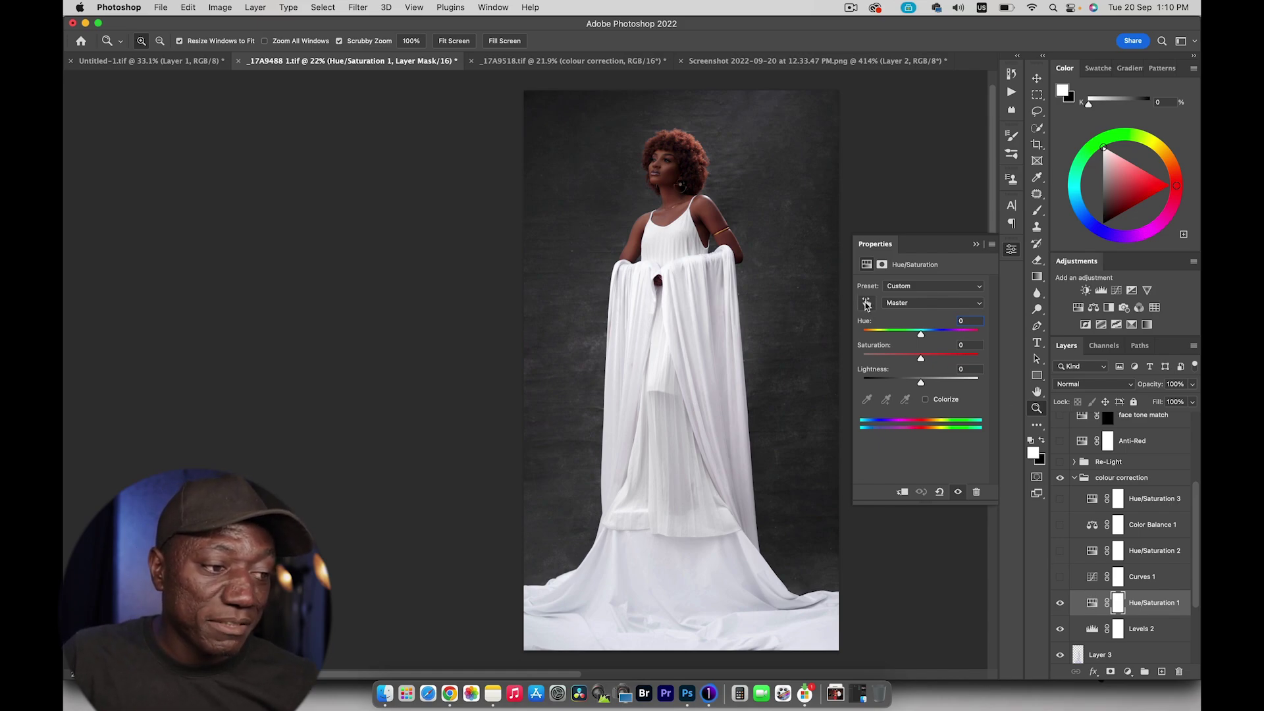
pyautogui.click(867, 304)
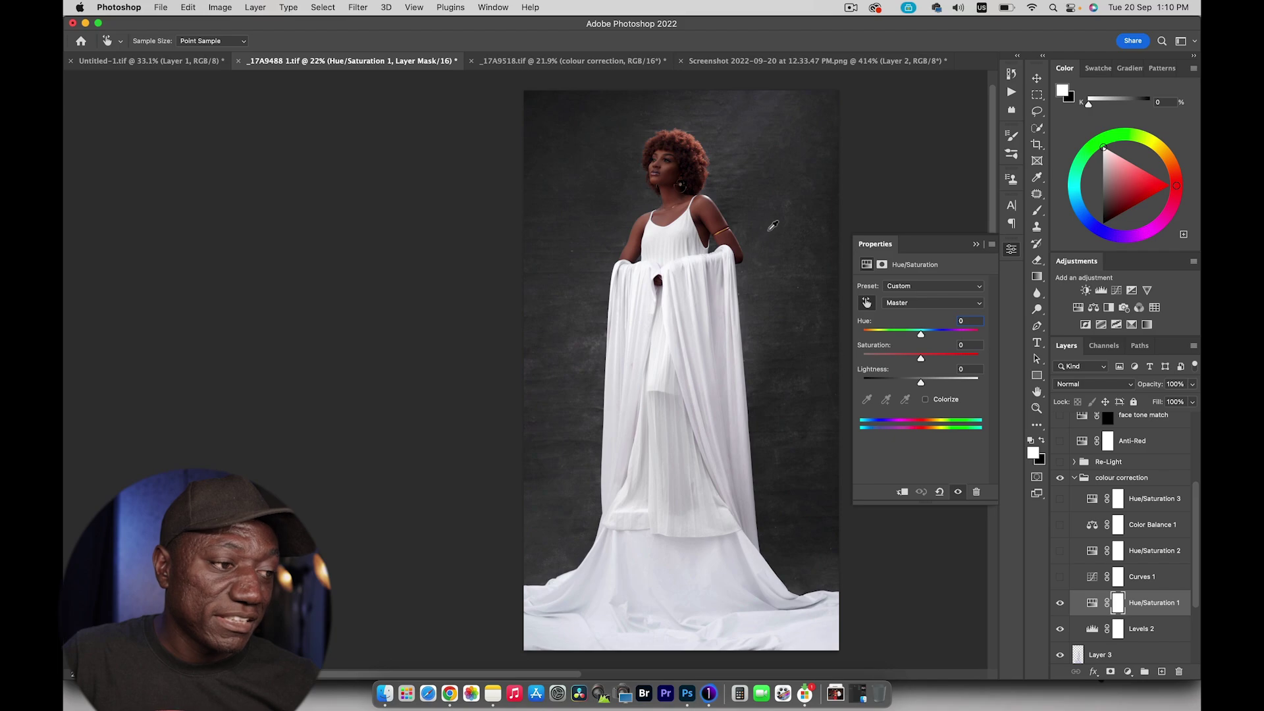
pyautogui.moveTo(698, 383); pyautogui.dragTo(703, 384)
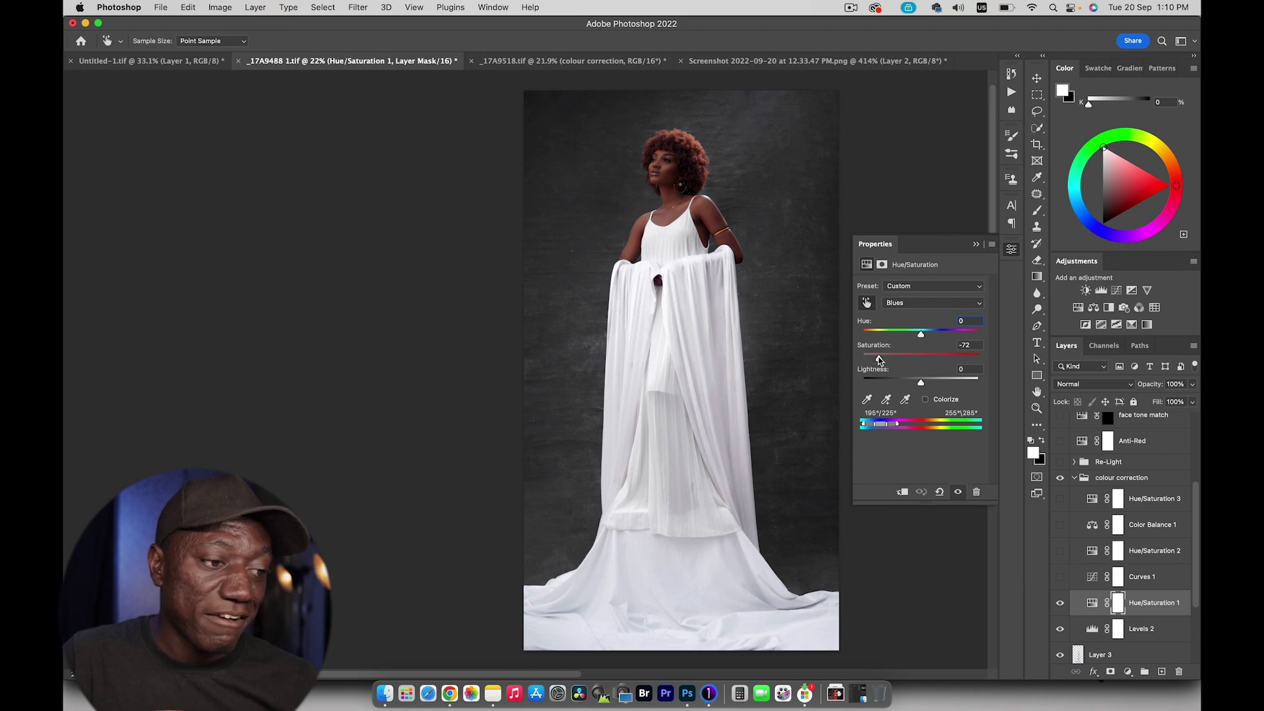
pyautogui.click(909, 308)
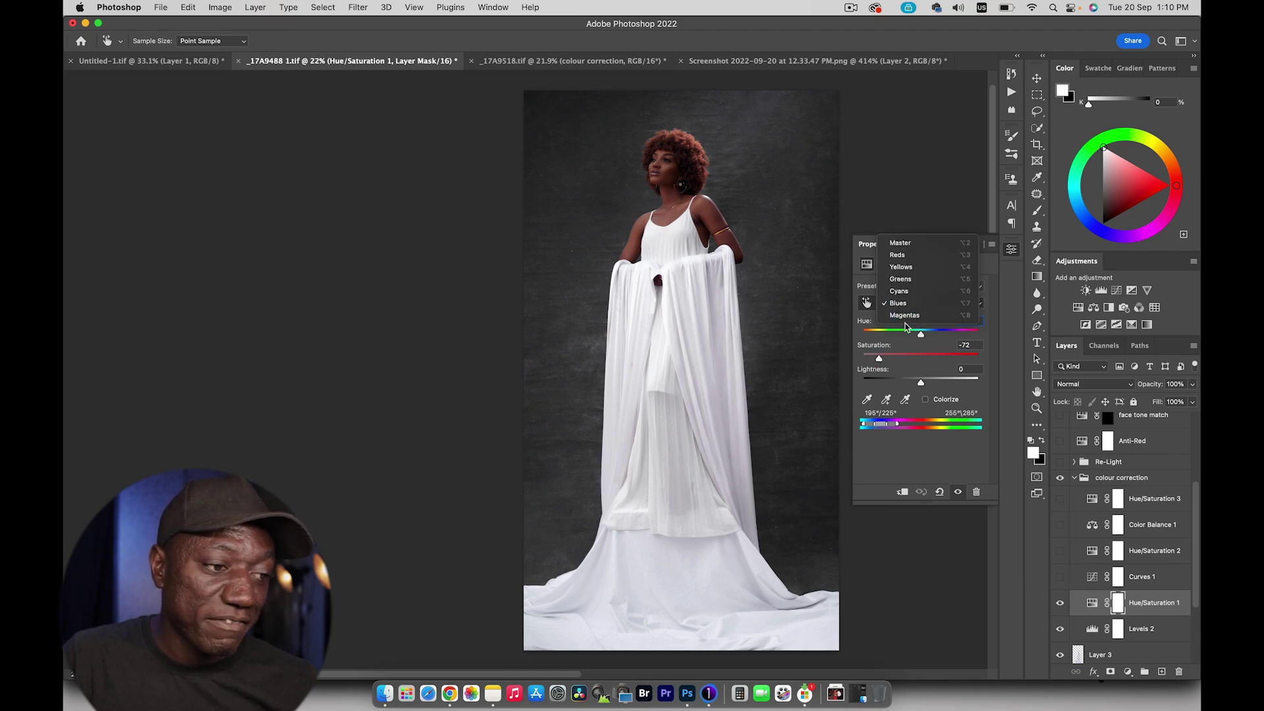
pyautogui.click(910, 317)
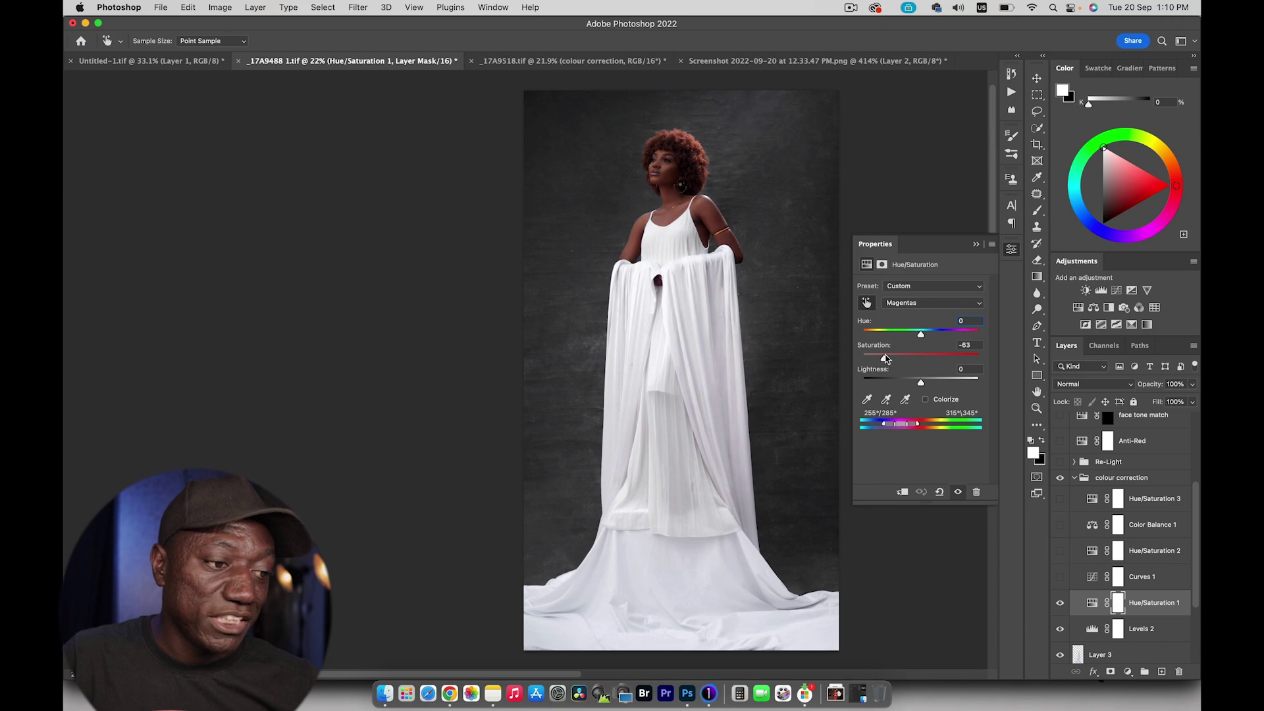
pyautogui.click(1060, 604)
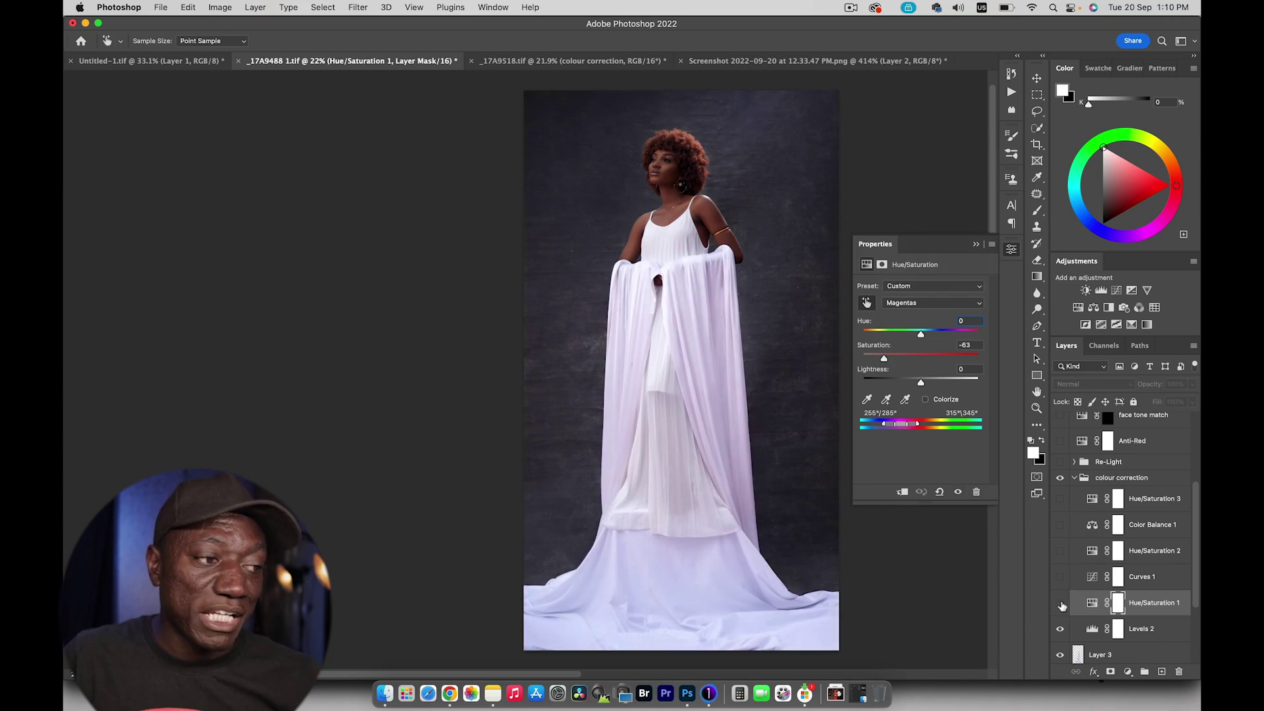
pyautogui.click(1063, 604)
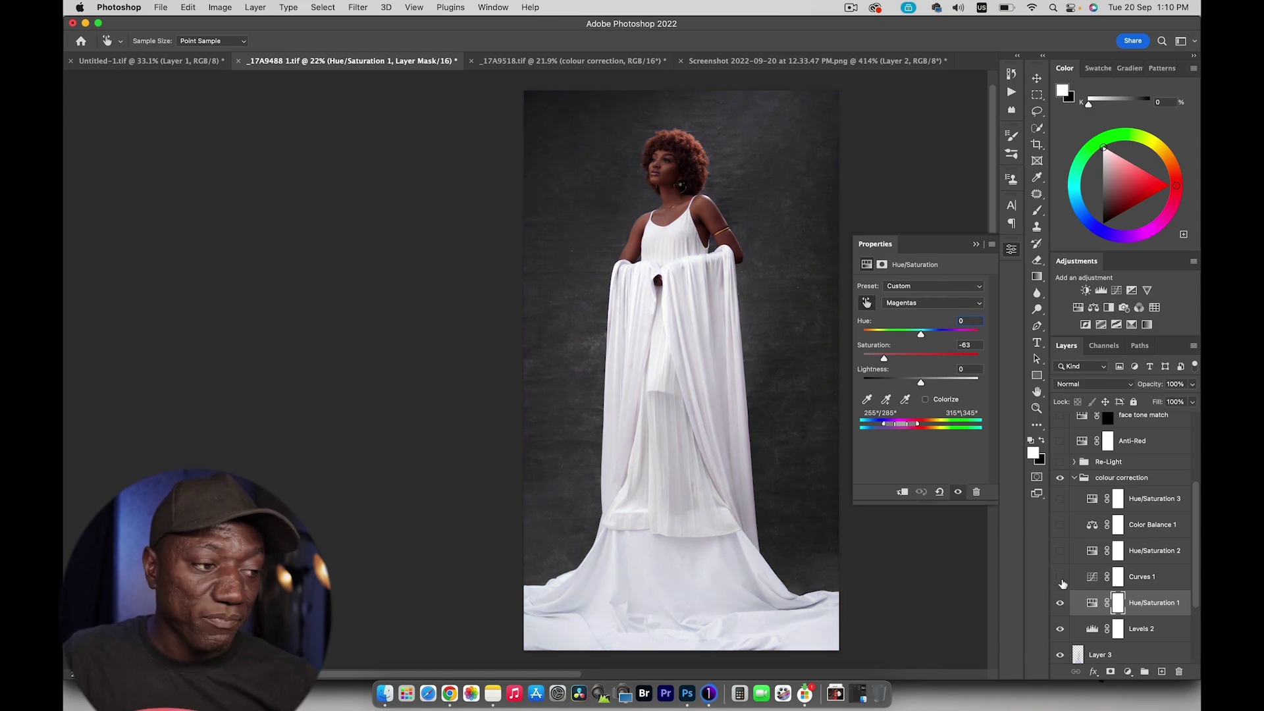
# - Toggle the Curves 1 adjustment repeatedly to compare its effect on the image's brightness, leaving it visible
pyautogui.click(1060, 577)
pyautogui.click(1060, 578)
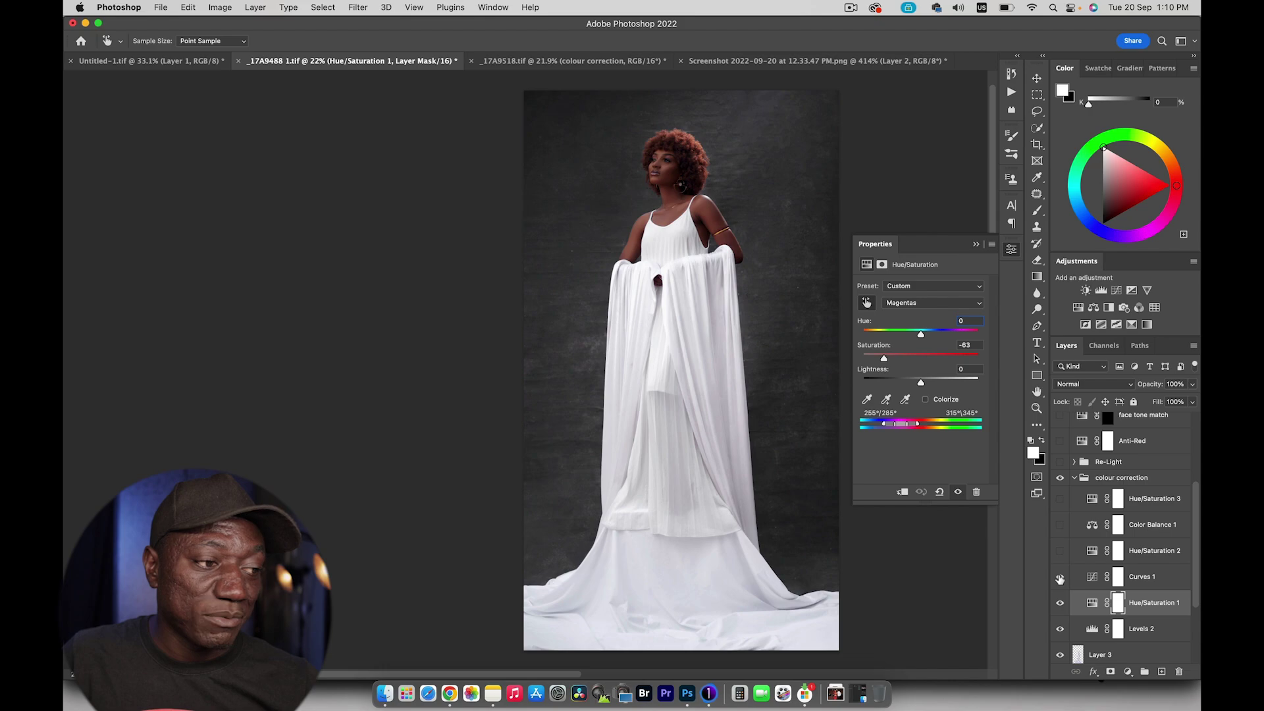
pyautogui.click(1060, 578)
pyautogui.click(1060, 579)
pyautogui.click(1060, 579)
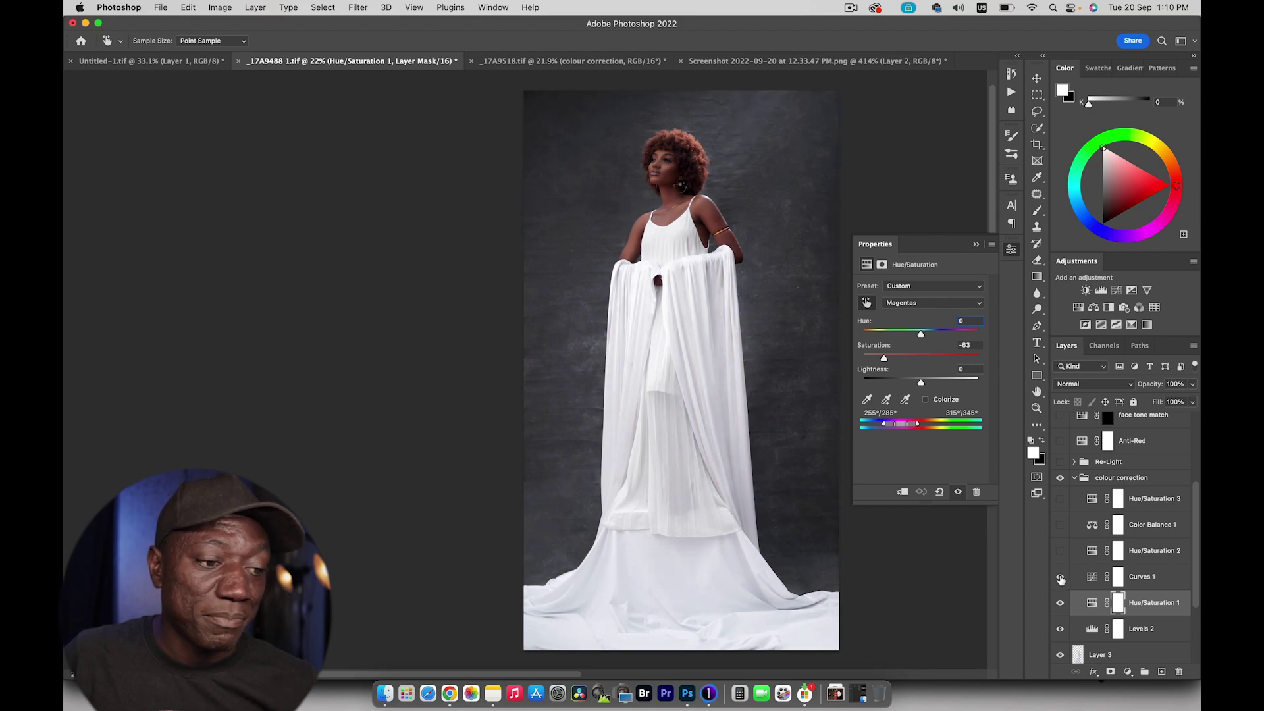
# - Lower the opacity of the Curves 1 adjustment to 55%
pyautogui.click(1139, 577)
pyautogui.press('z')
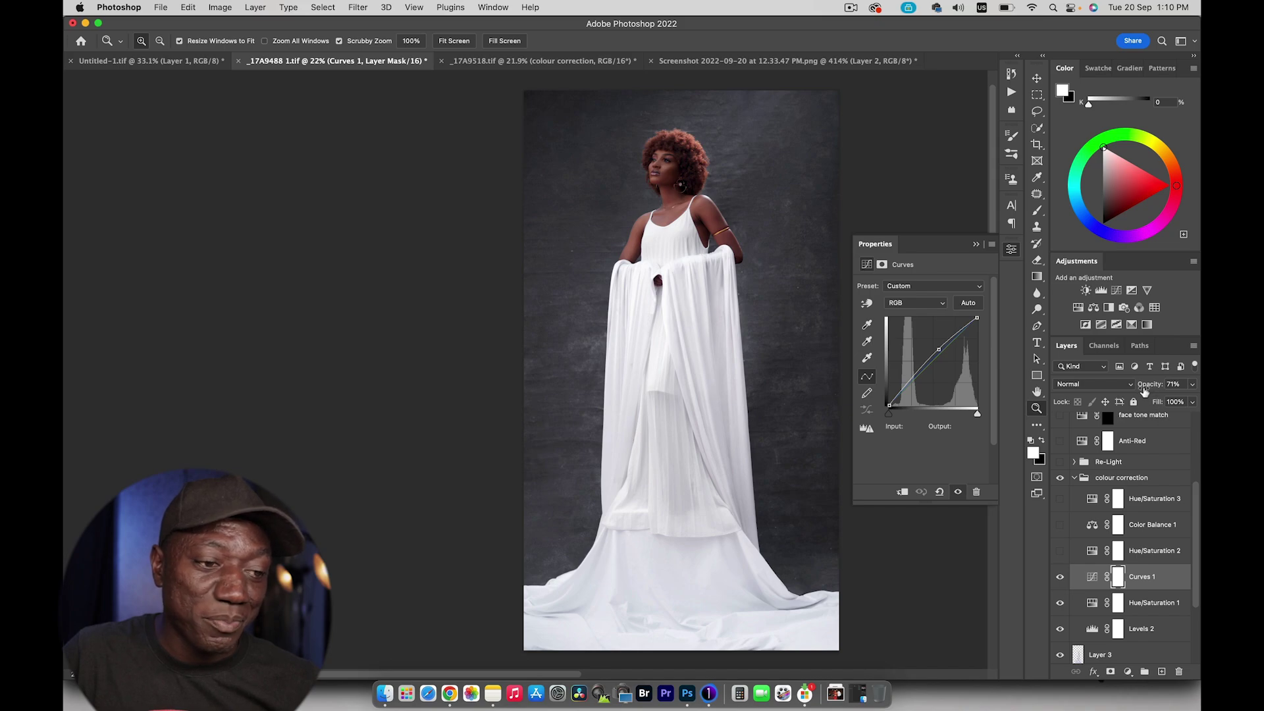
pyautogui.moveTo(1145, 385); pyautogui.dragTo(1134, 385)
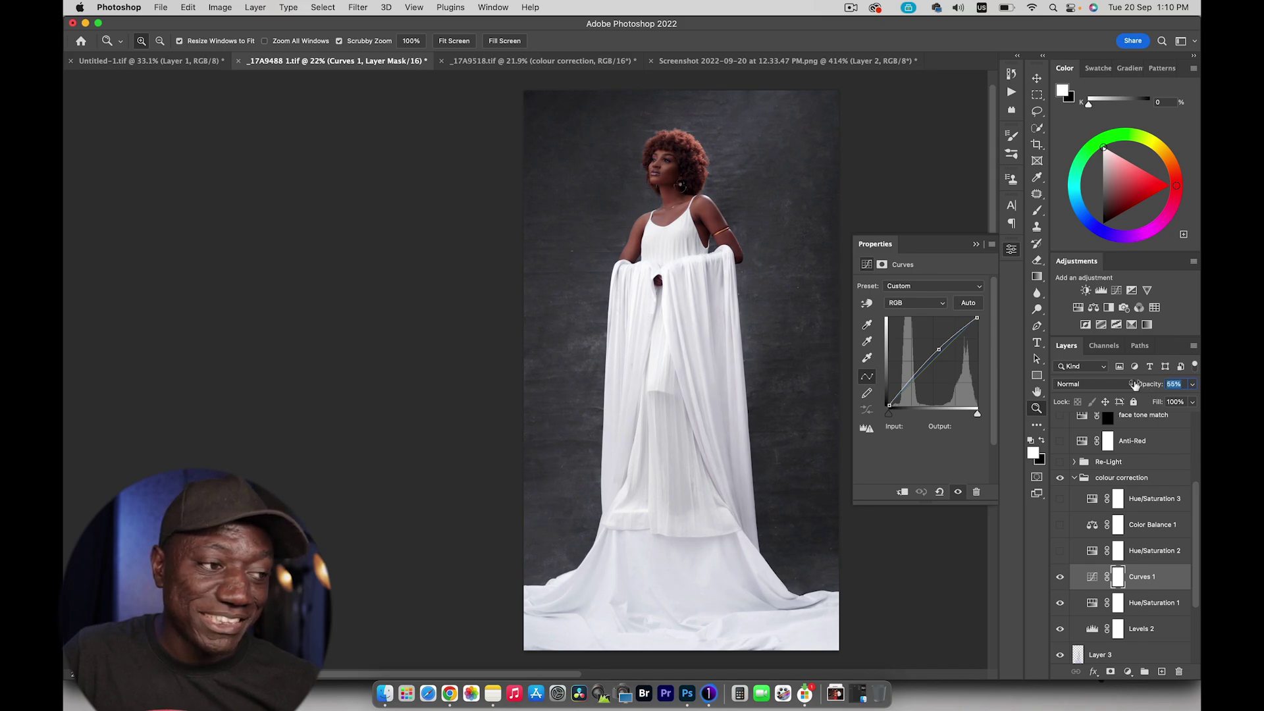
# - Turn on Hue/Saturation 2, Color Balance 1 and Hue/Saturation 3, and compare the image with the collapsed colour correction group off and on
pyautogui.click(1060, 550)
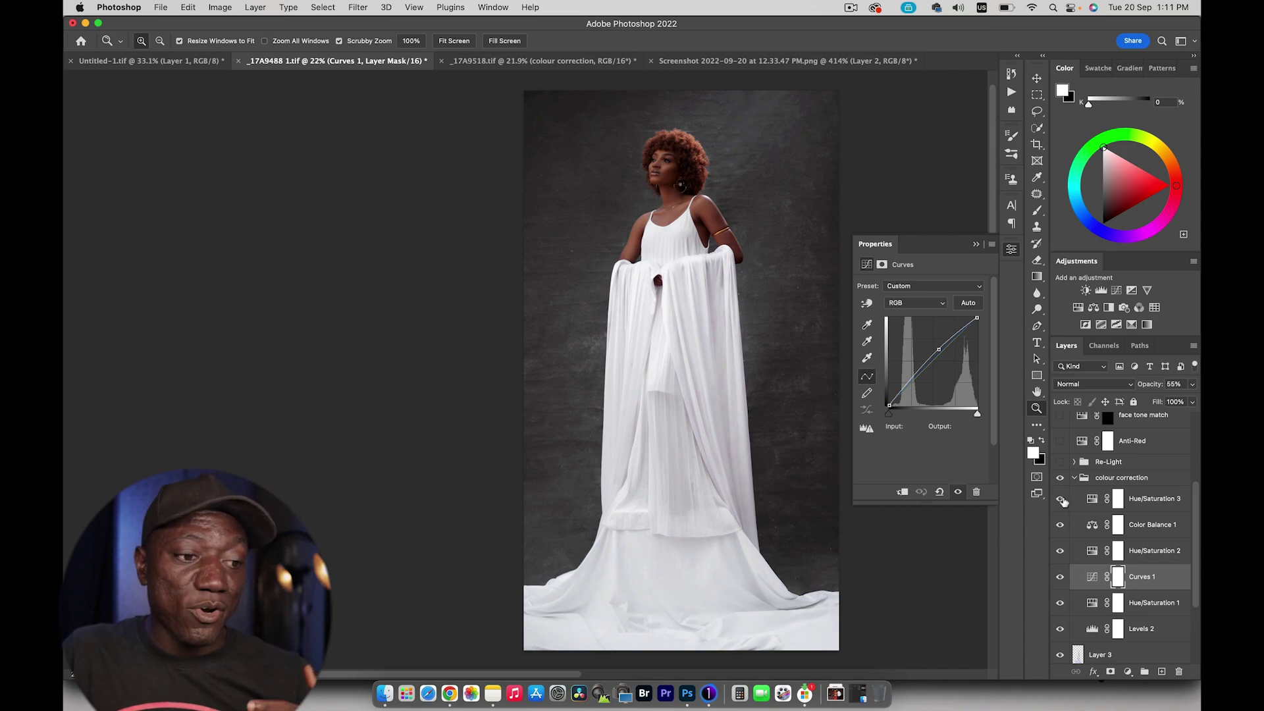
pyautogui.click(1076, 479)
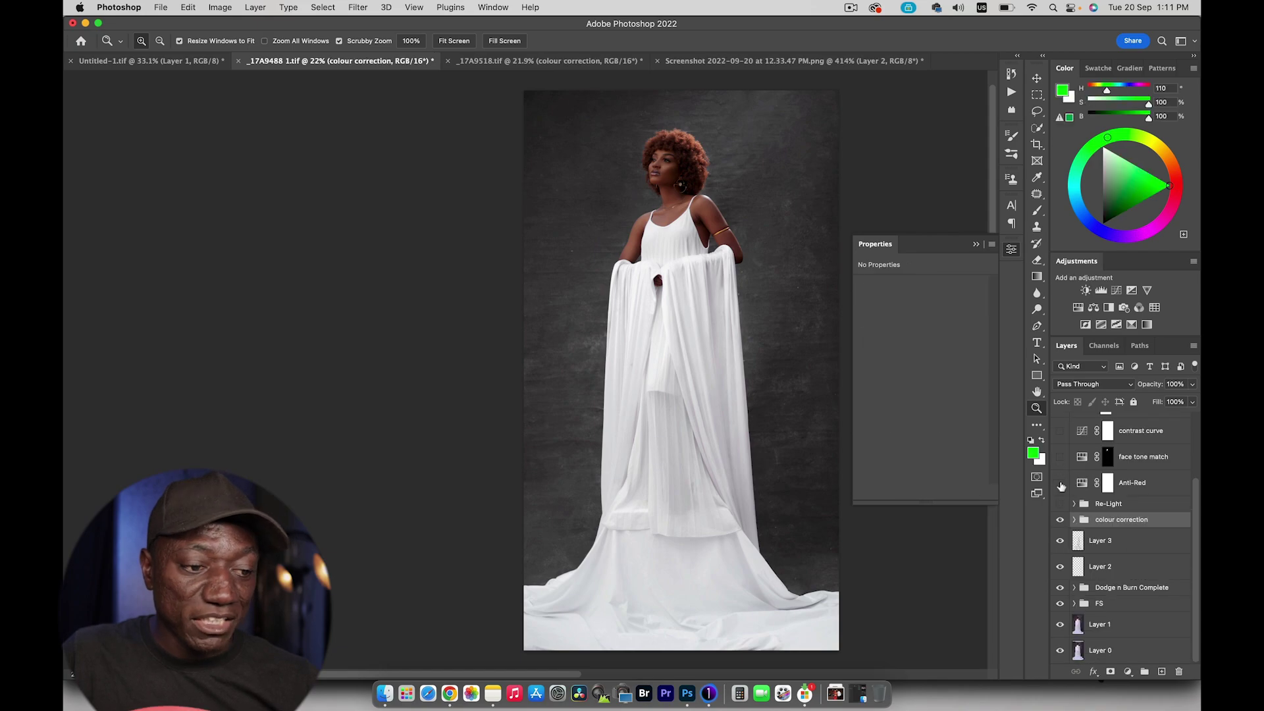
pyautogui.click(1060, 520)
pyautogui.click(1059, 521)
pyautogui.click(1059, 521)
pyautogui.click(1060, 520)
pyautogui.click(1059, 520)
pyautogui.click(1060, 521)
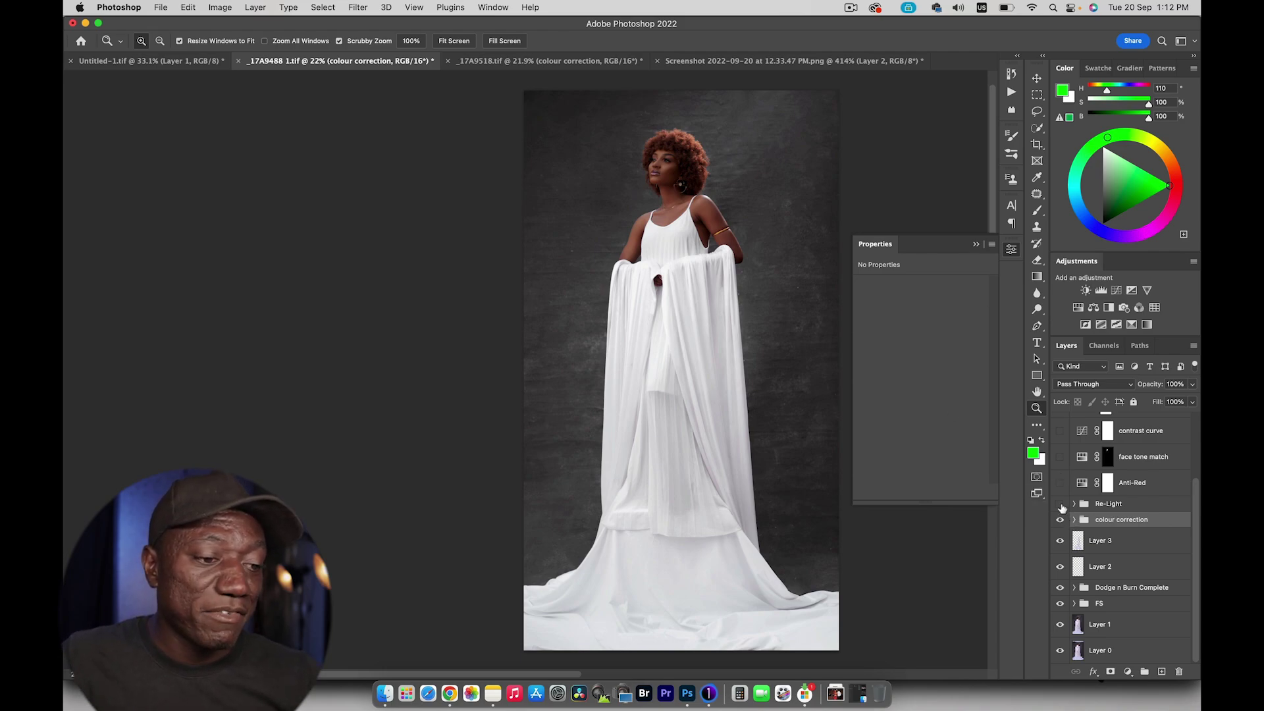
# - Turn on the Re-Light group, compare the image with it off and on, and expand it to show its adjustments
pyautogui.click(1060, 504)
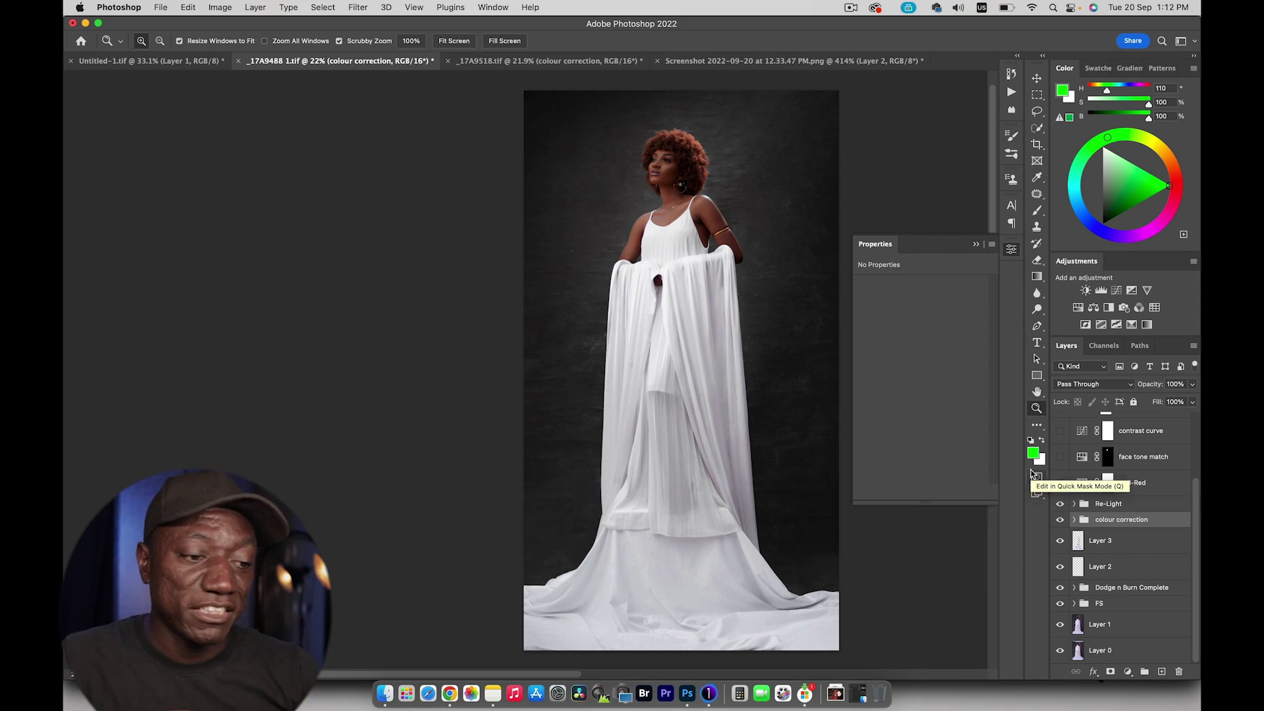
pyautogui.click(1074, 504)
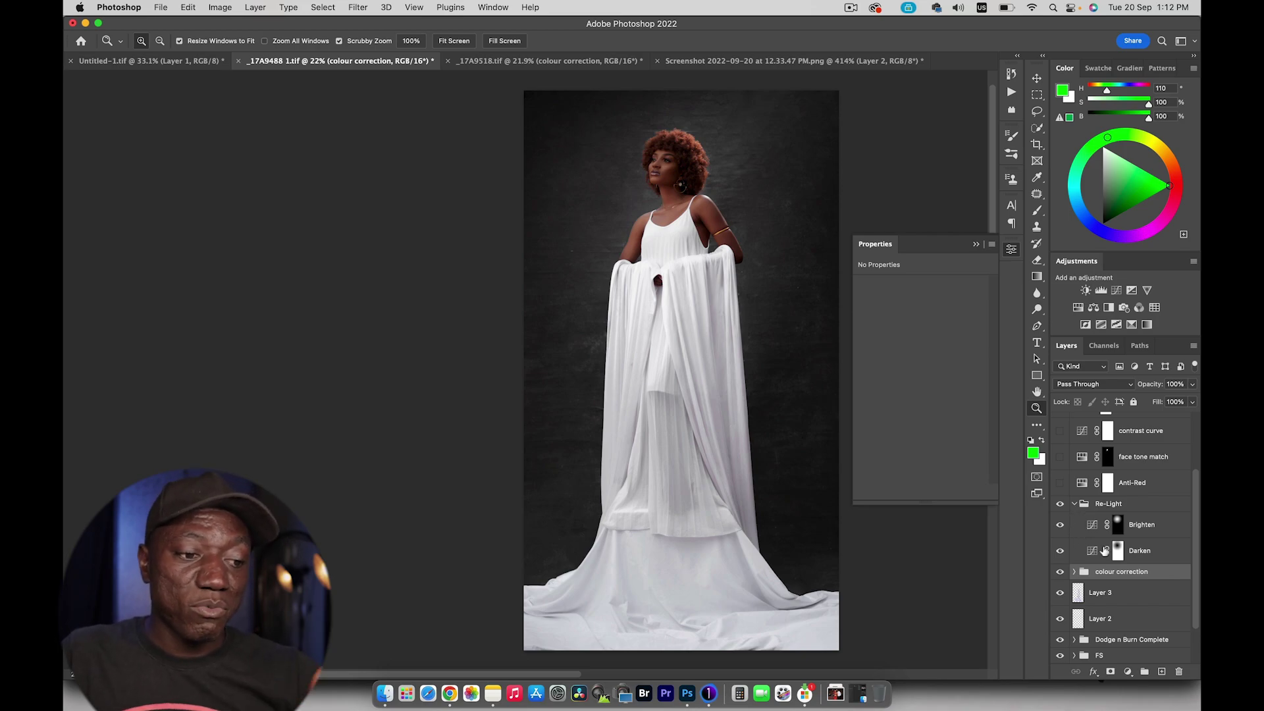
pyautogui.click(1074, 504)
pyautogui.click(1061, 504)
pyautogui.click(1061, 505)
pyautogui.click(1074, 504)
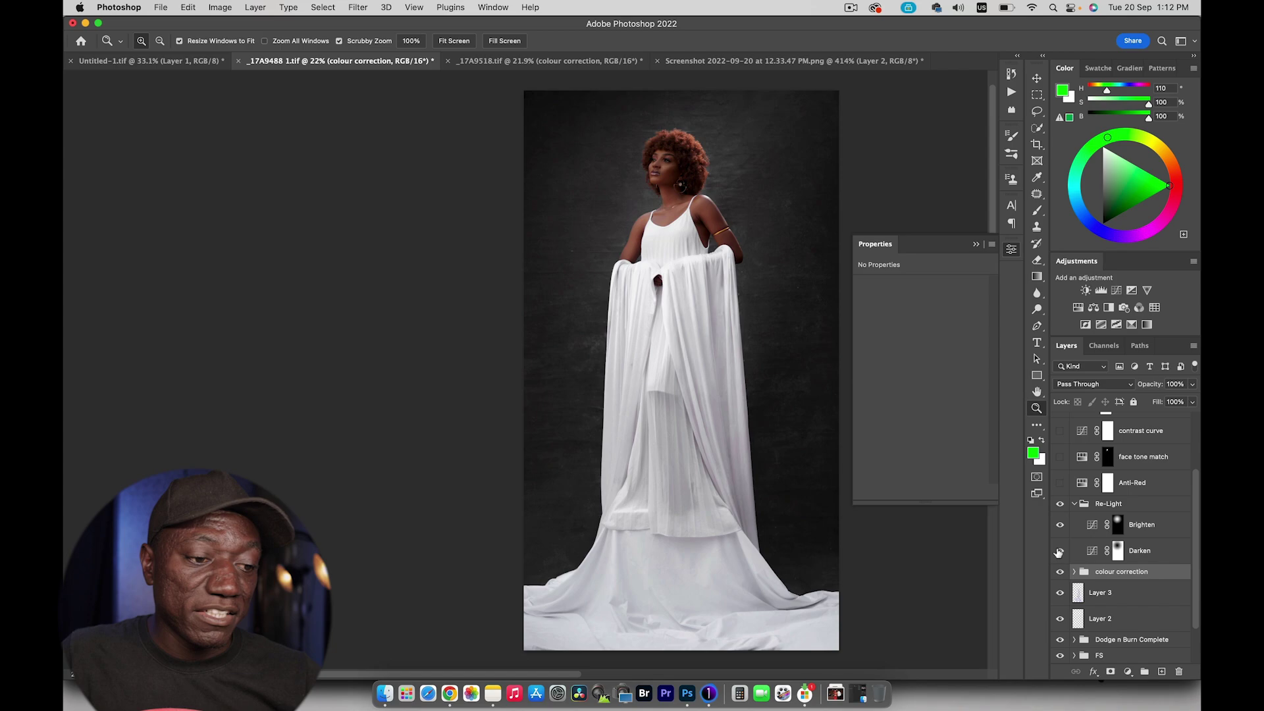
# - Toggle the Darken and Brighten adjustments in the Re-Light group to compare their effects, leaving both visible
pyautogui.click(1059, 551)
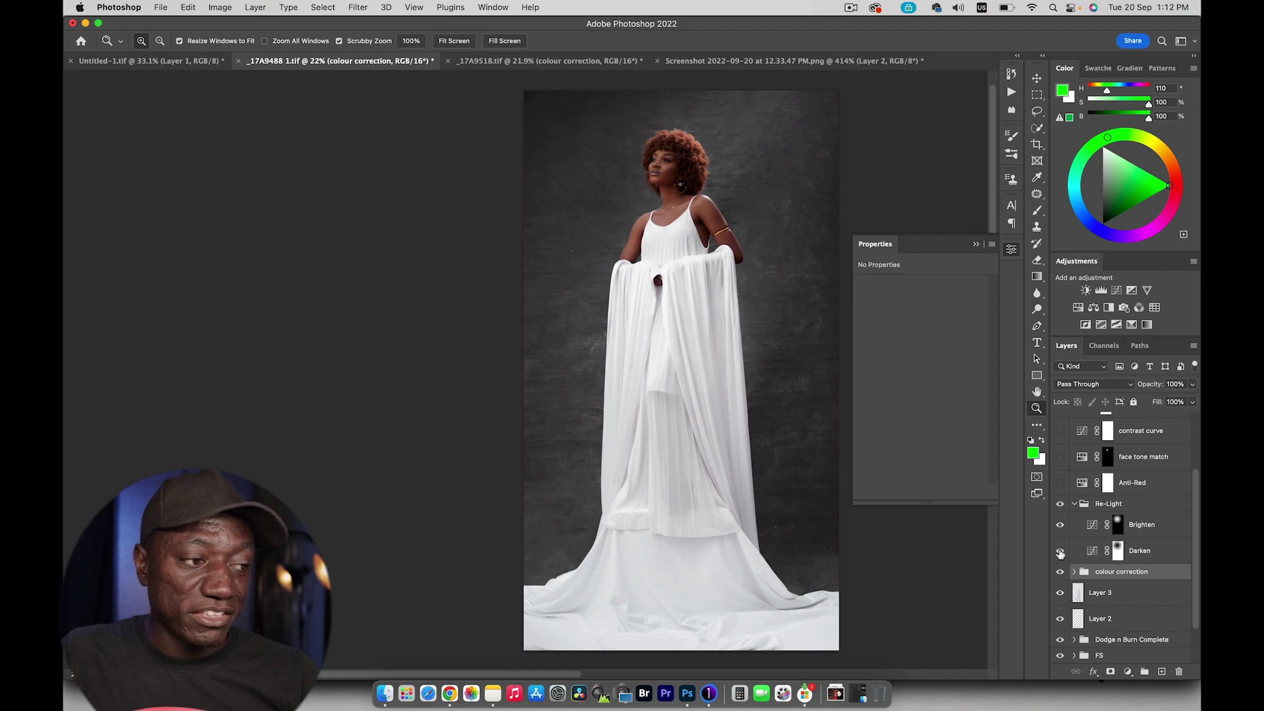
pyautogui.click(1060, 550)
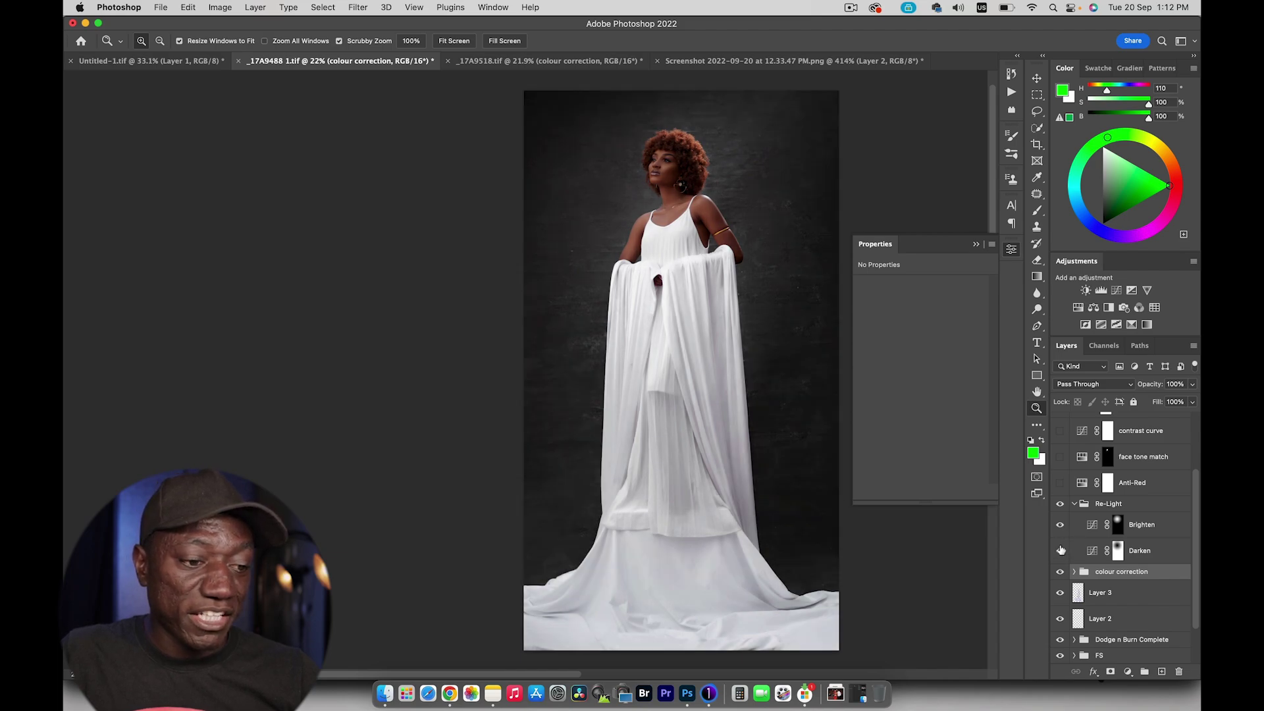
pyautogui.click(1060, 505)
pyautogui.click(1061, 505)
pyautogui.click(1060, 505)
pyautogui.click(1060, 505)
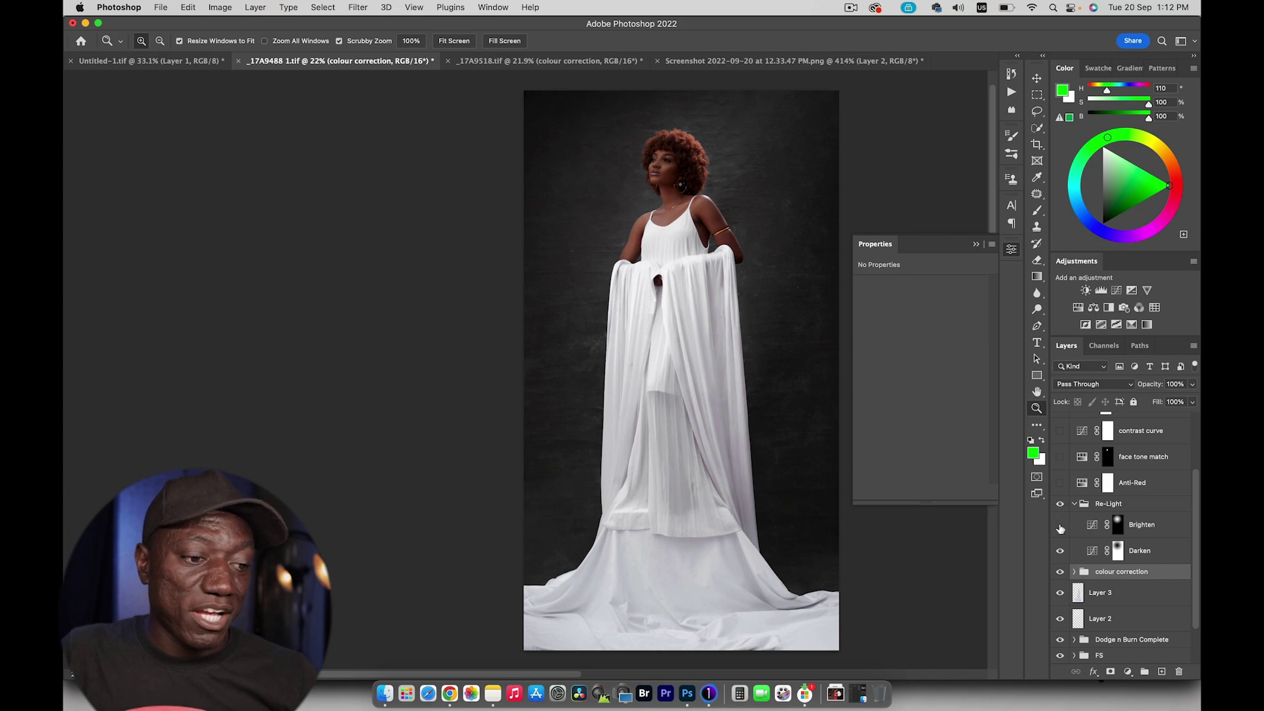
pyautogui.click(1060, 506)
pyautogui.click(1061, 505)
pyautogui.click(1060, 506)
pyautogui.click(1061, 506)
# - Try raising the midpoint of the Brighten curve to input 109, output 200, to demonstrate a stronger brightening around the subject
pyautogui.click(1091, 525)
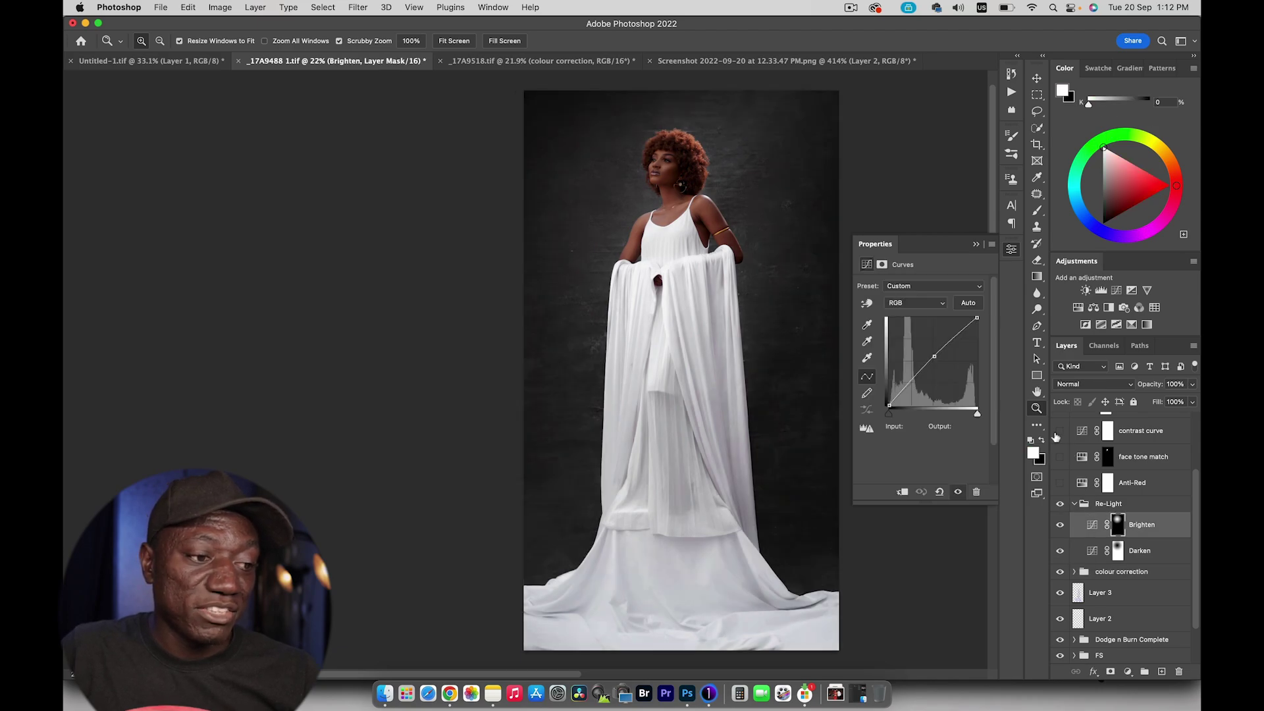
pyautogui.click(935, 353)
pyautogui.moveTo(935, 351); pyautogui.dragTo(927, 335)
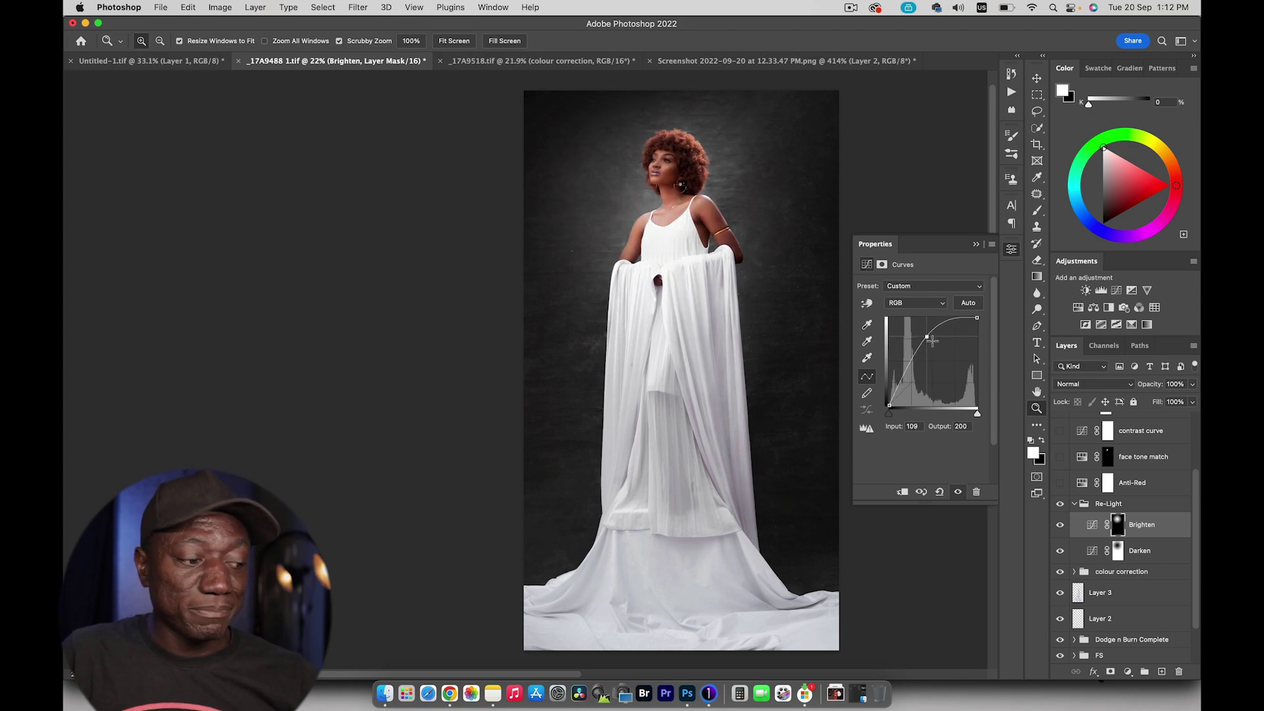
pyautogui.click(976, 244)
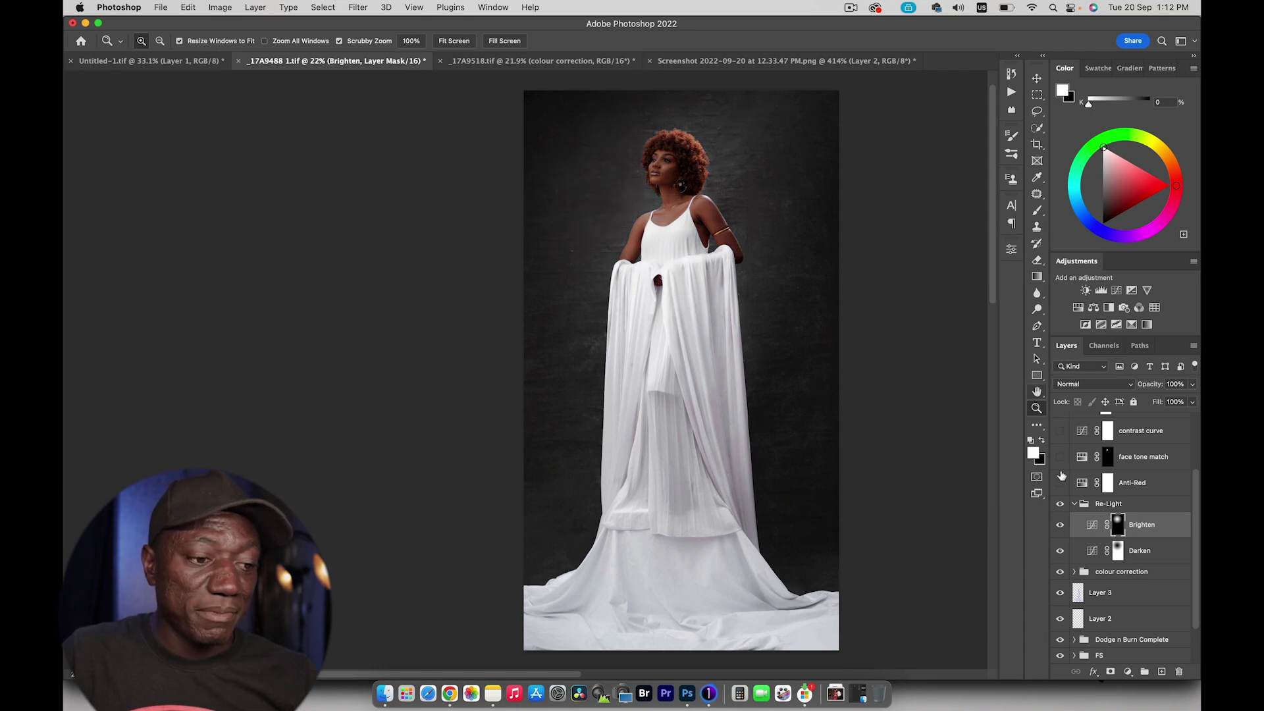
# - Collapse the Re-Light group and compare the image with it off and on, then make the Anti-Red adjustment visible
pyautogui.click(1074, 504)
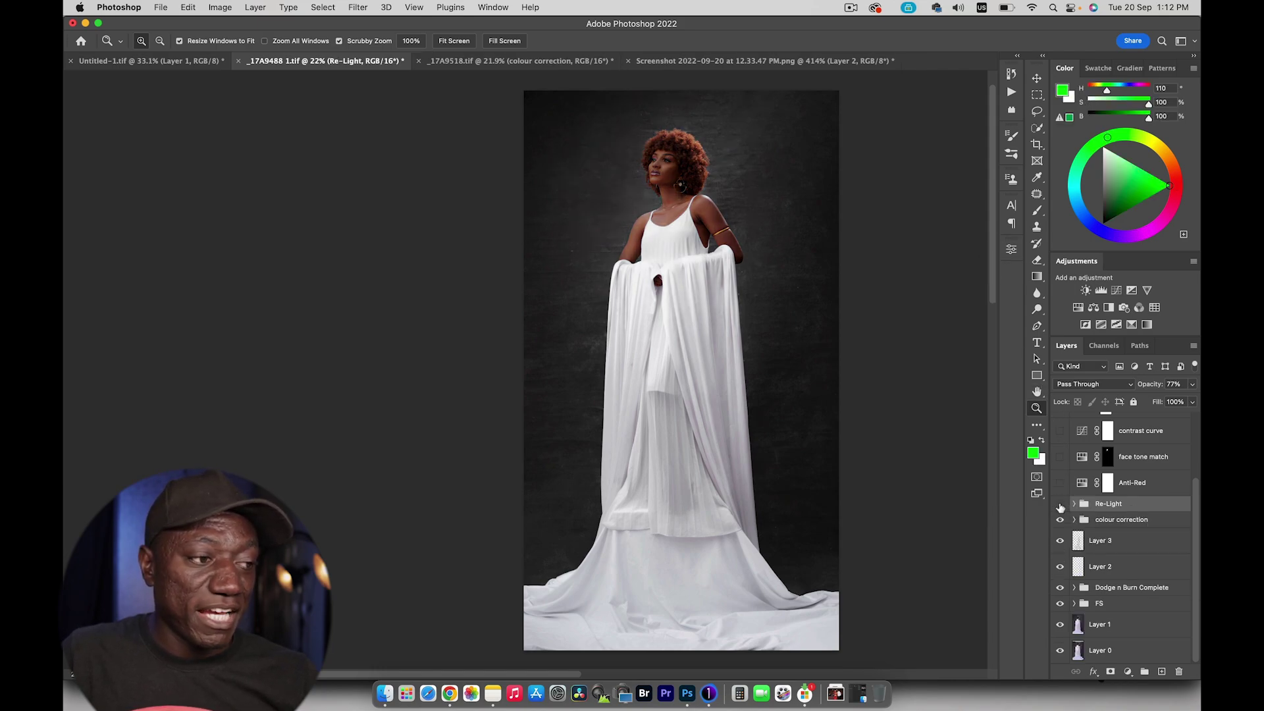
pyautogui.click(1060, 505)
pyautogui.click(1060, 504)
pyautogui.click(1060, 505)
pyautogui.click(1060, 505)
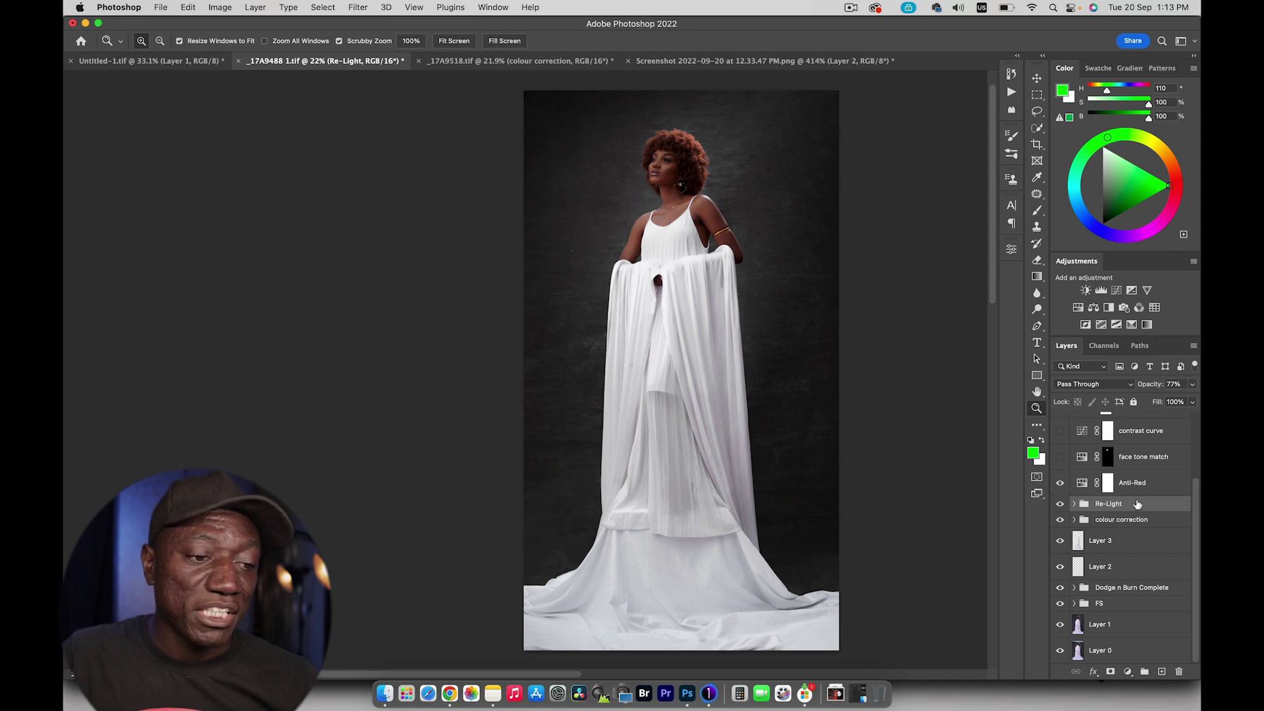
# - Turn on the face tone match adjustment and compare the face's skin tone up close with it off and on
pyautogui.scroll(2, 1119, 500)
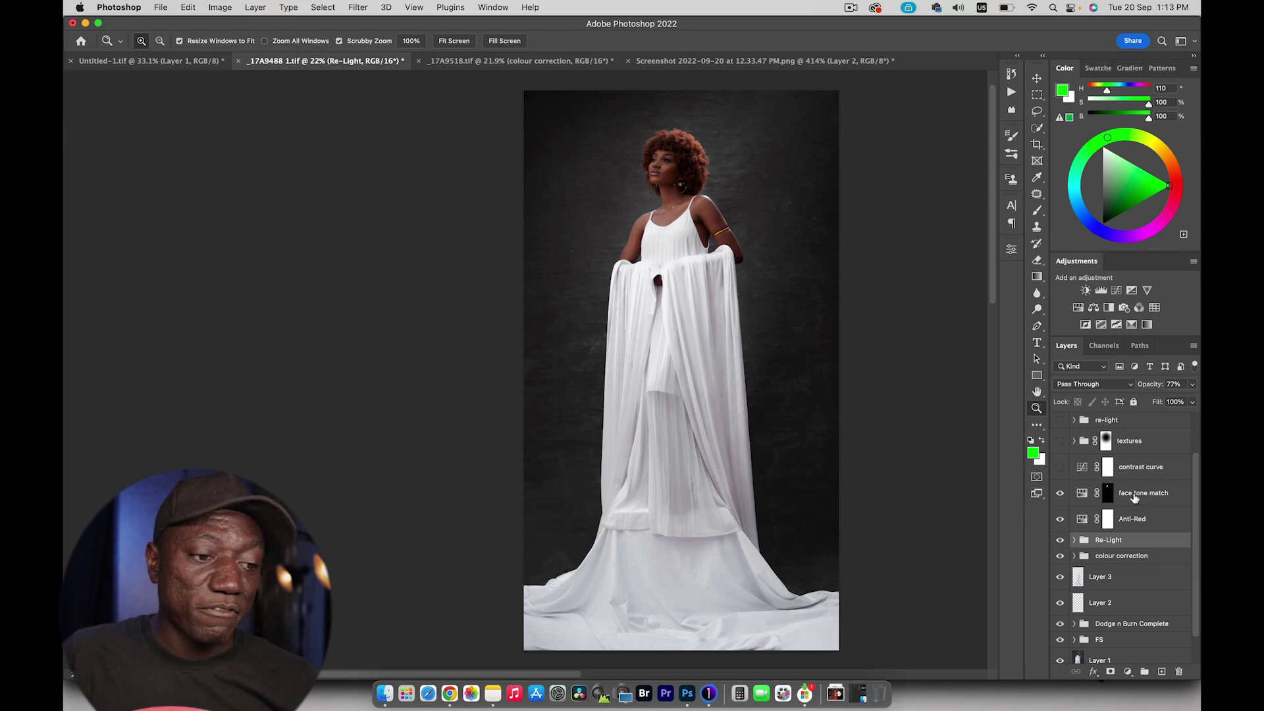
pyautogui.click(1069, 497)
pyautogui.click(1061, 496)
pyautogui.click(1061, 495)
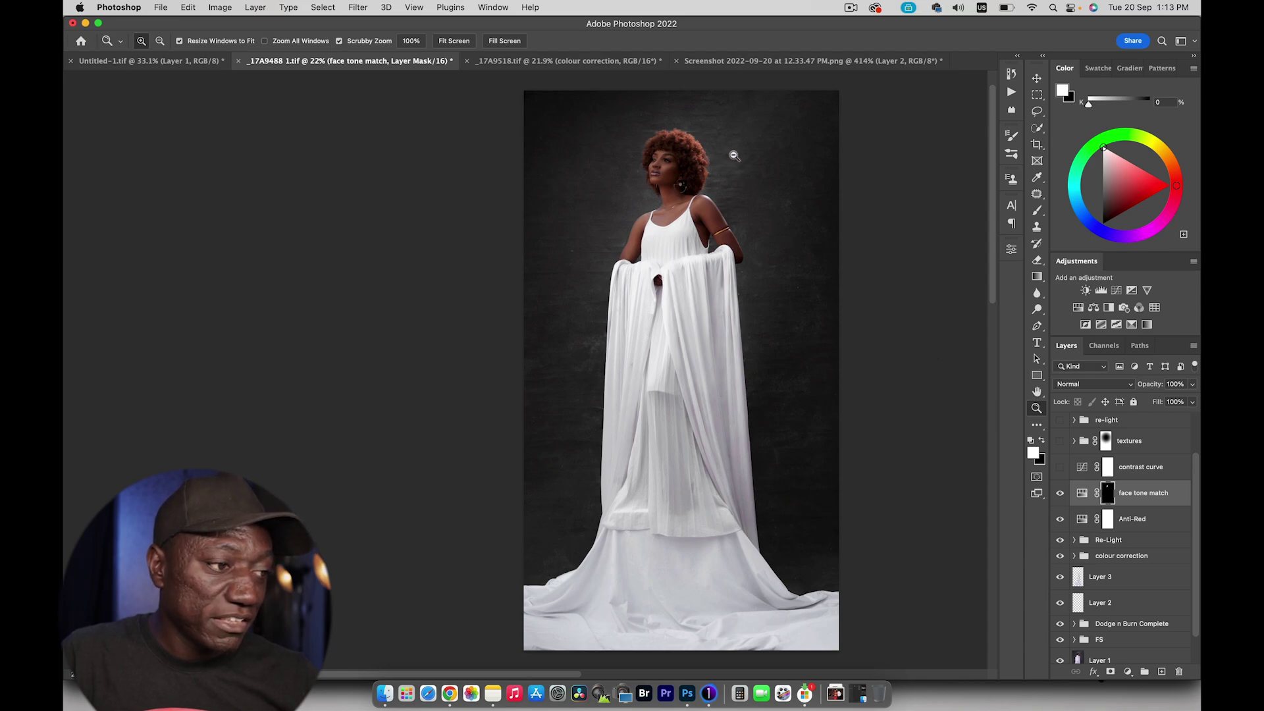
pyautogui.scroll(5, 735, 156)
pyautogui.click(1060, 495)
pyautogui.click(1060, 495)
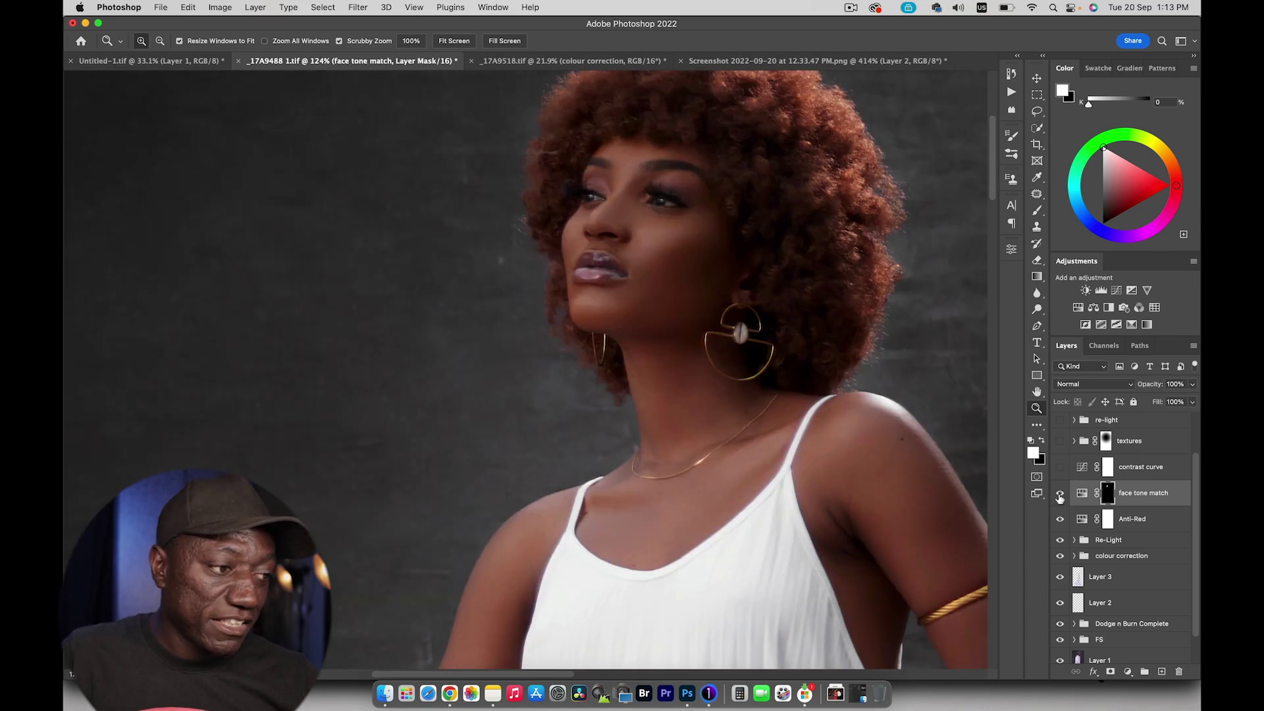
pyautogui.click(1059, 495)
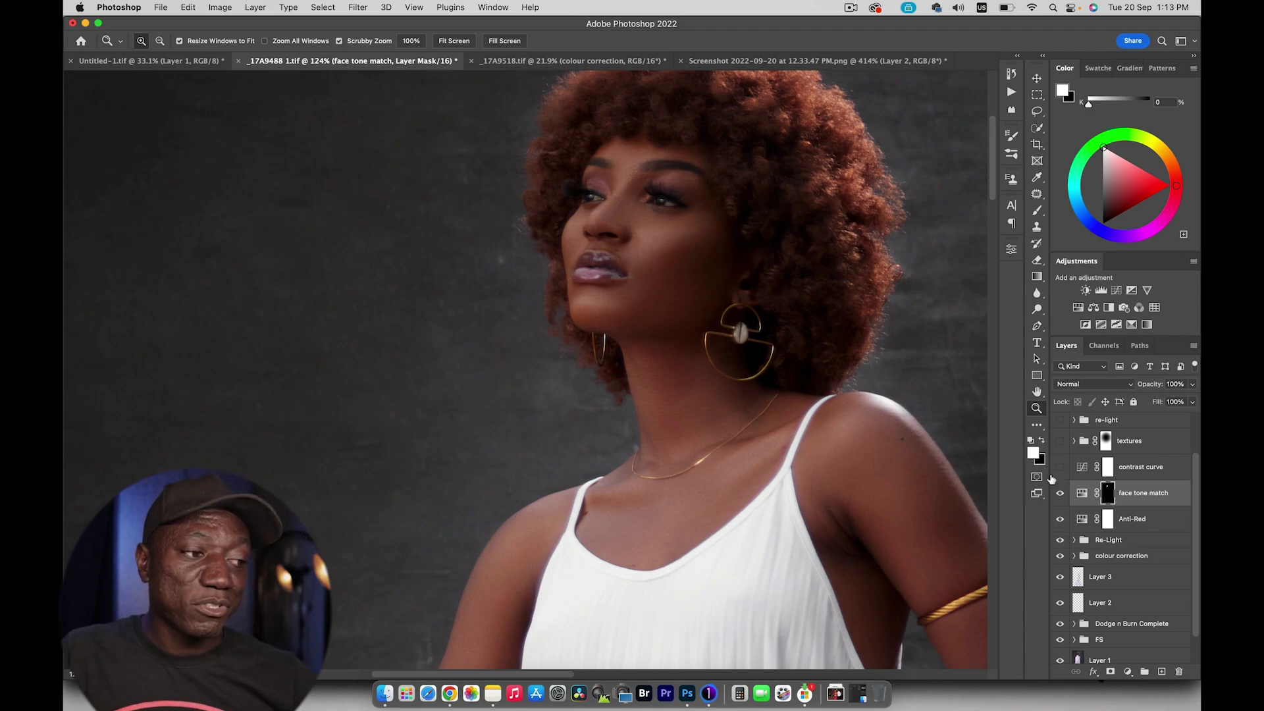
# - Turn on the contrast curve adjustment and toggle it to compare the contrast of the whole image, leaving it visible
pyautogui.moveTo(806, 279); pyautogui.dragTo(685, 257)
pyautogui.click(457, 43)
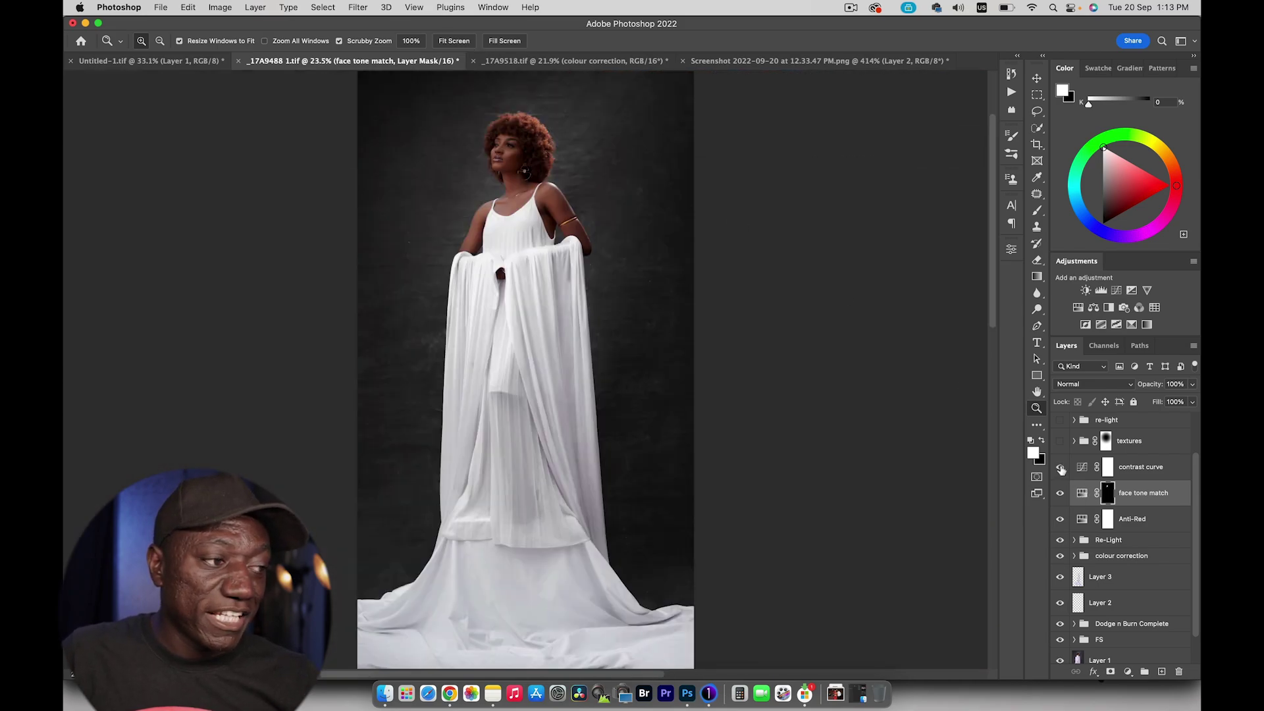
pyautogui.scroll(1, 1200, 456)
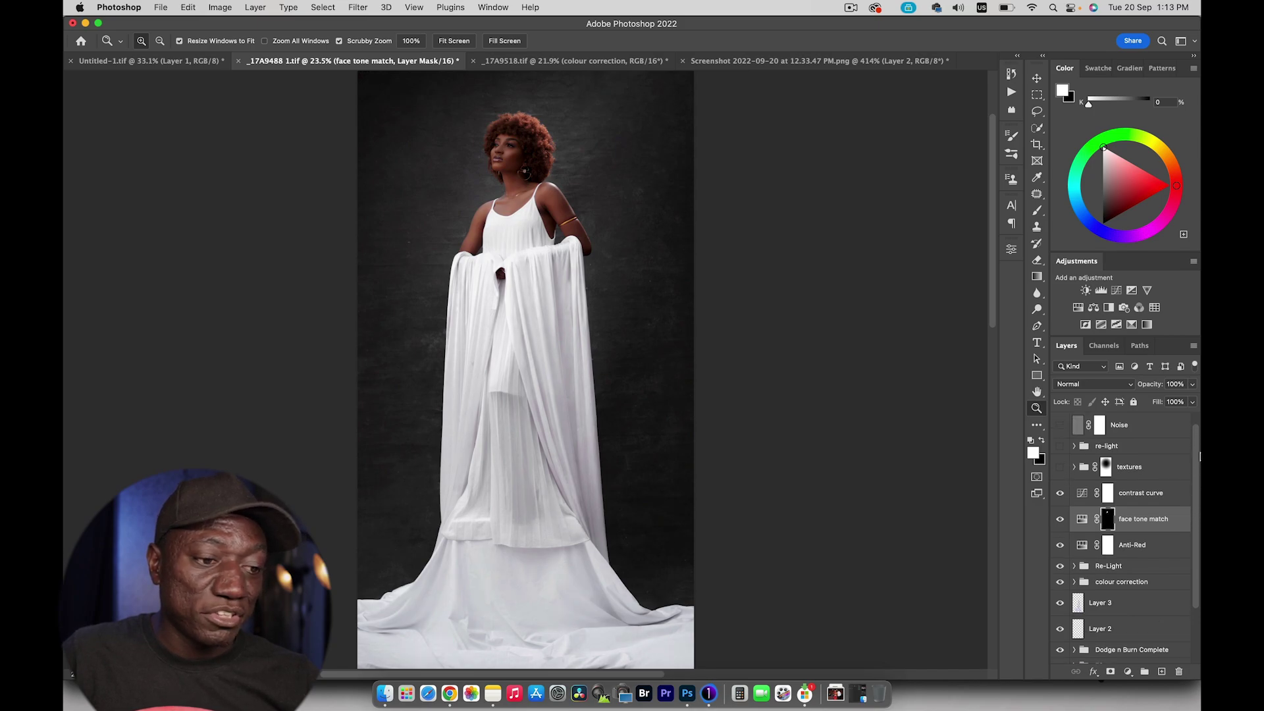
pyautogui.scroll(1, 1199, 452)
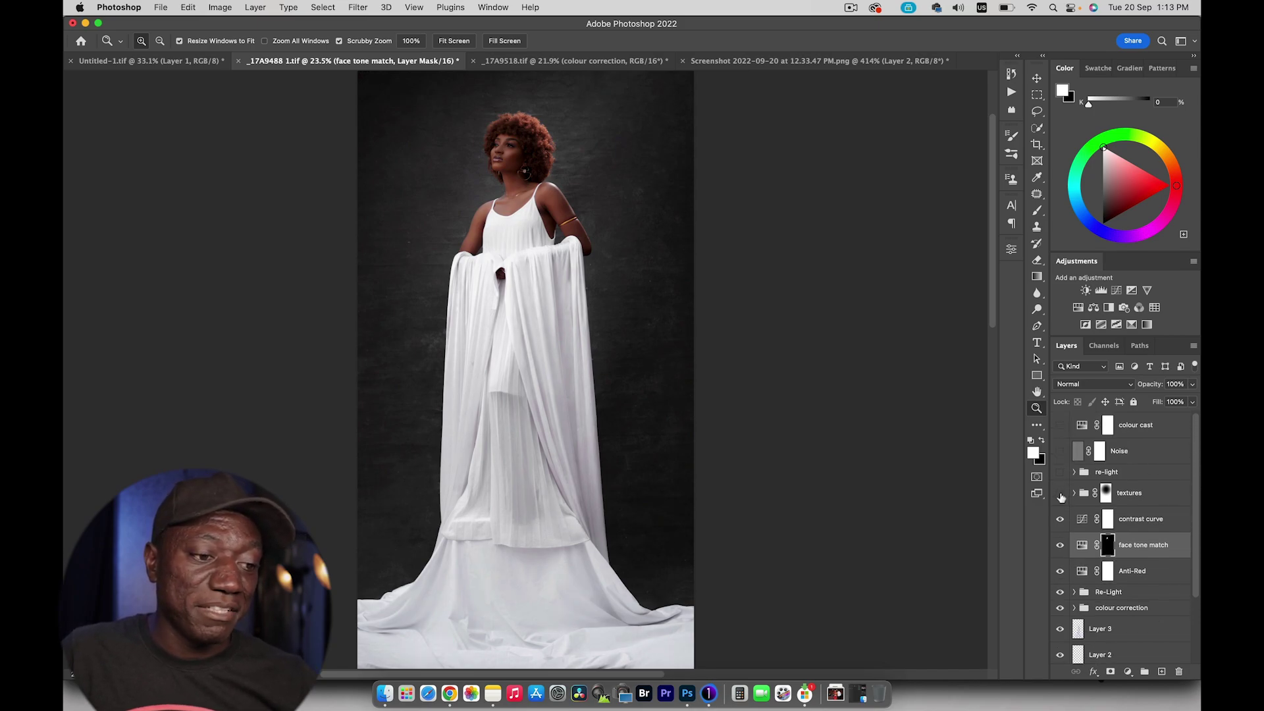
pyautogui.click(1059, 520)
pyautogui.click(1060, 519)
pyautogui.click(1059, 520)
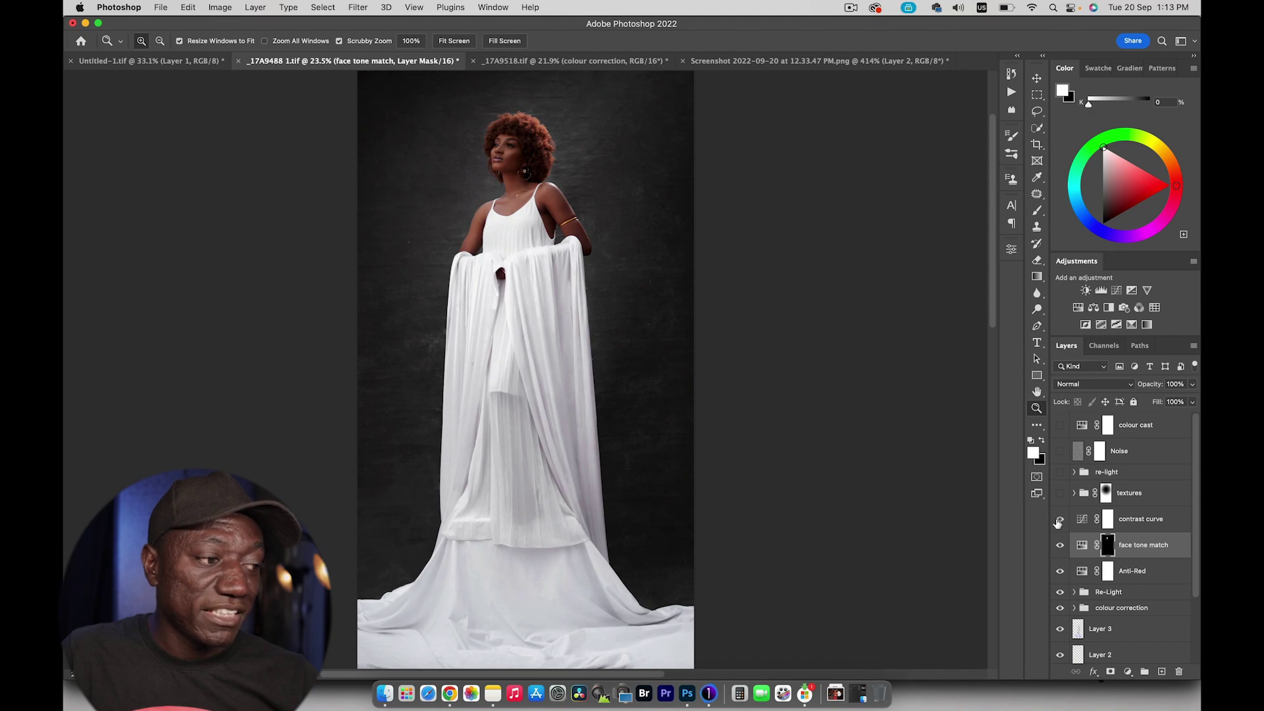
pyautogui.click(1059, 519)
pyautogui.click(1059, 520)
pyautogui.click(1059, 519)
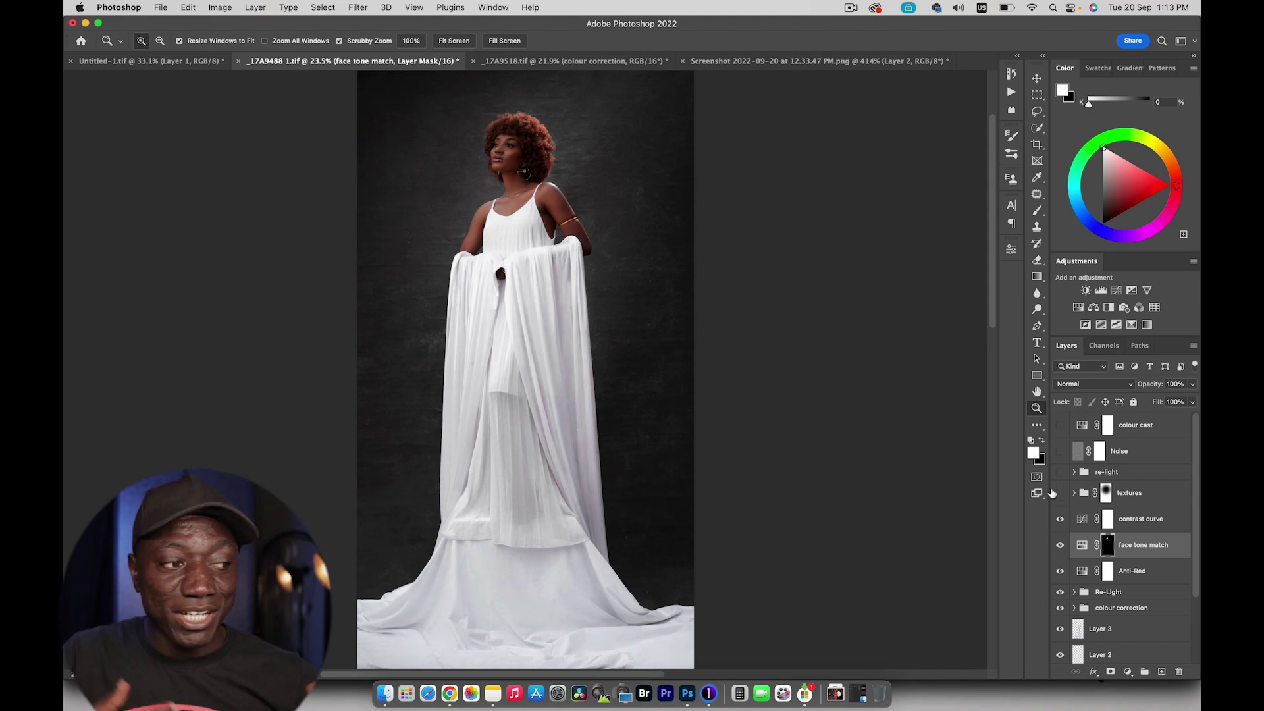
# - Turn on the textures group and toggle it to compare the backdrop with and without the texture, leaving it visible
pyautogui.click(1060, 493)
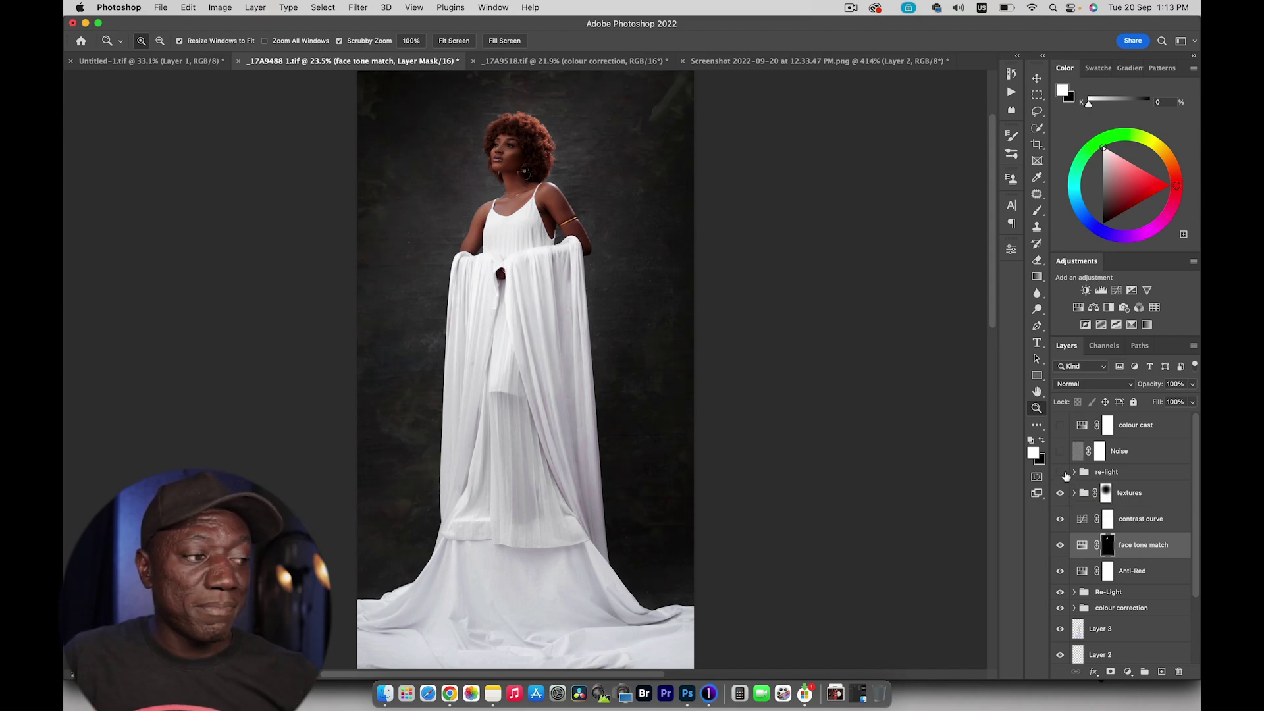
pyautogui.scroll(2, 790, 303)
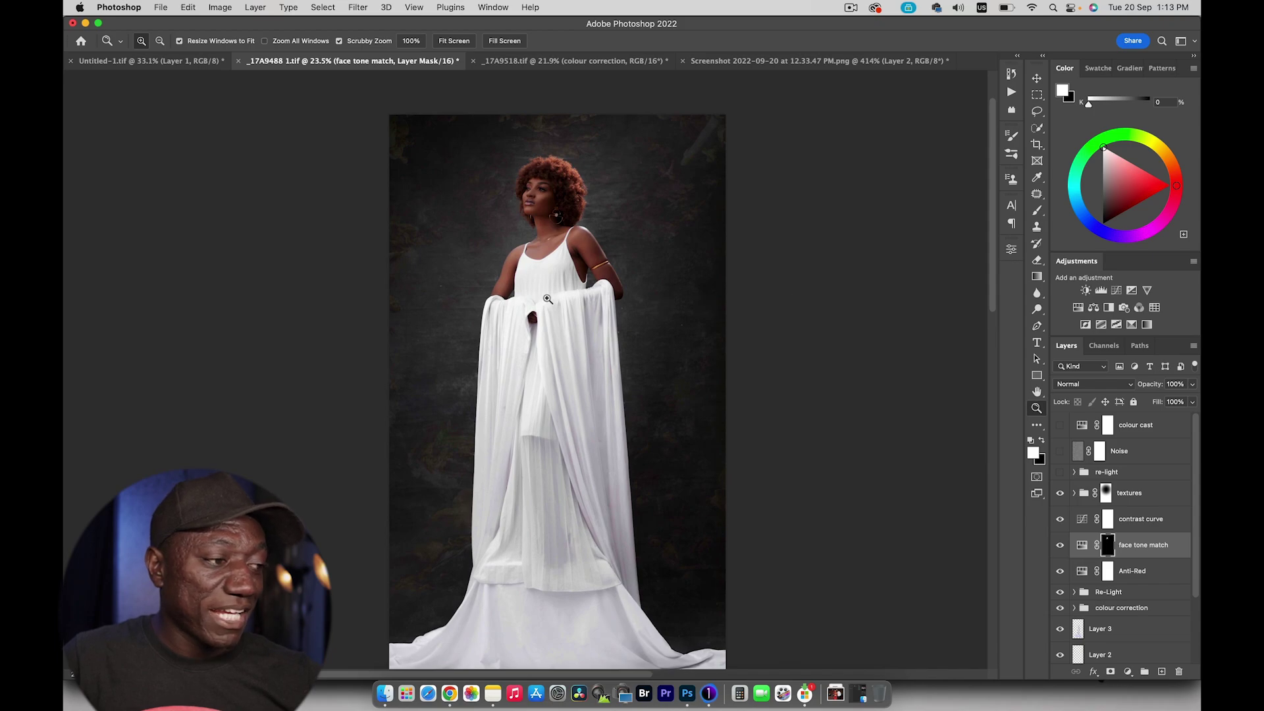
pyautogui.click(1061, 495)
pyautogui.click(1061, 495)
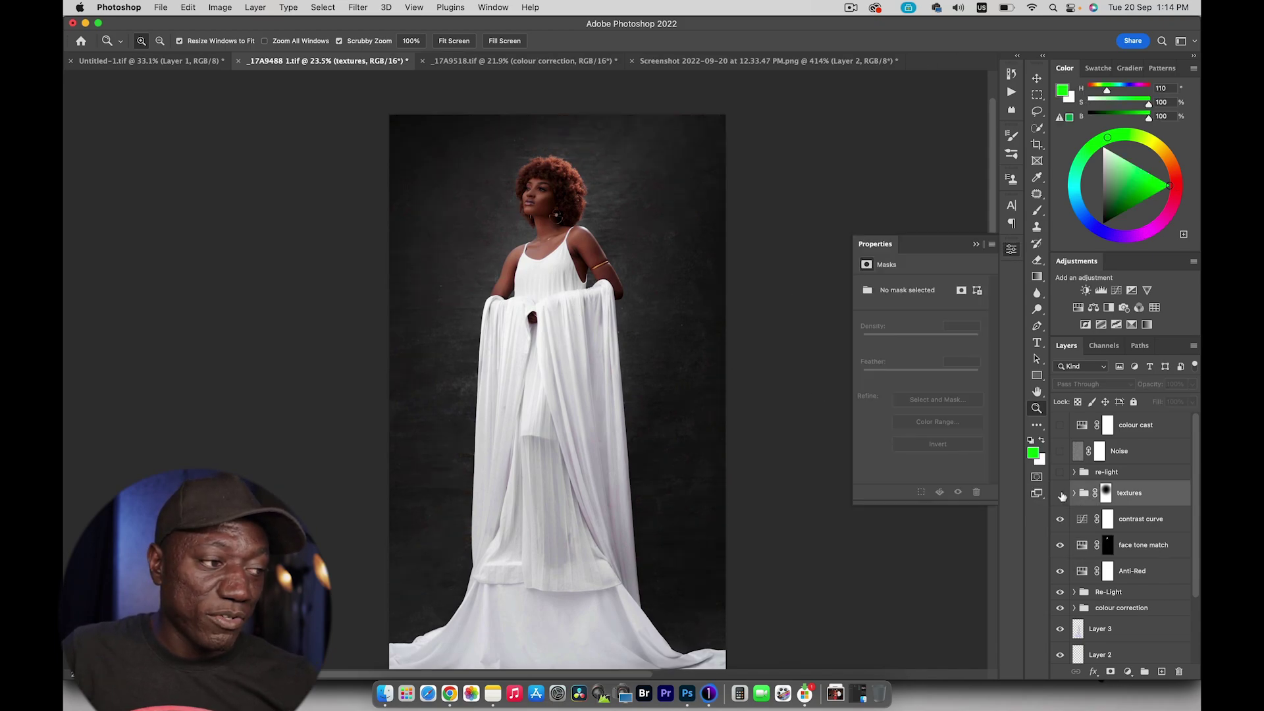
pyautogui.click(1060, 496)
pyautogui.click(1061, 495)
pyautogui.click(1060, 495)
pyautogui.click(1060, 495)
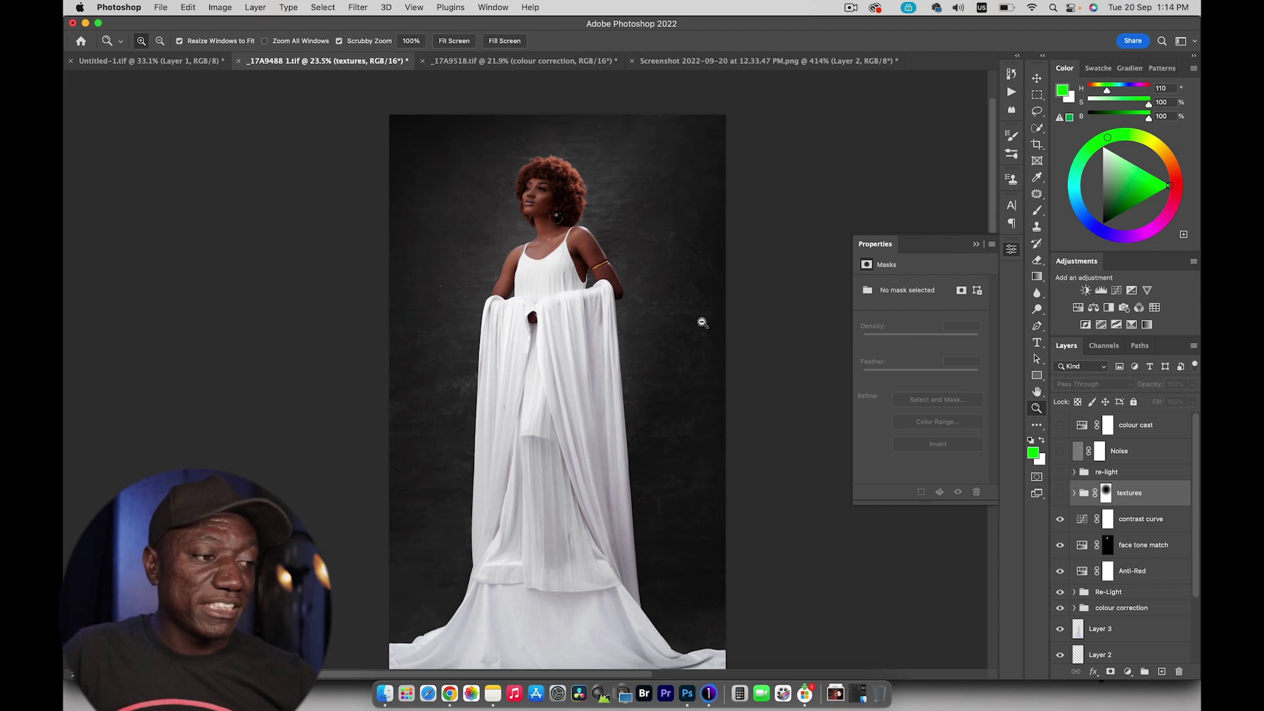
pyautogui.click(453, 41)
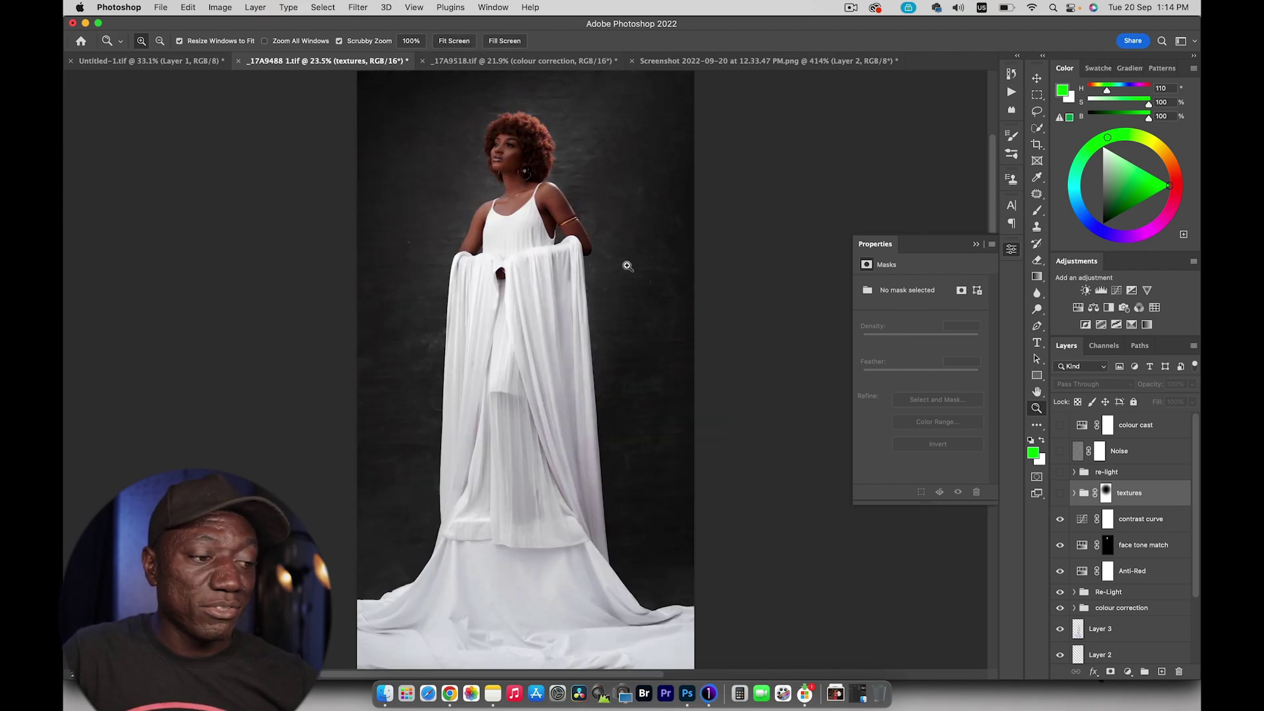
pyautogui.click(1060, 494)
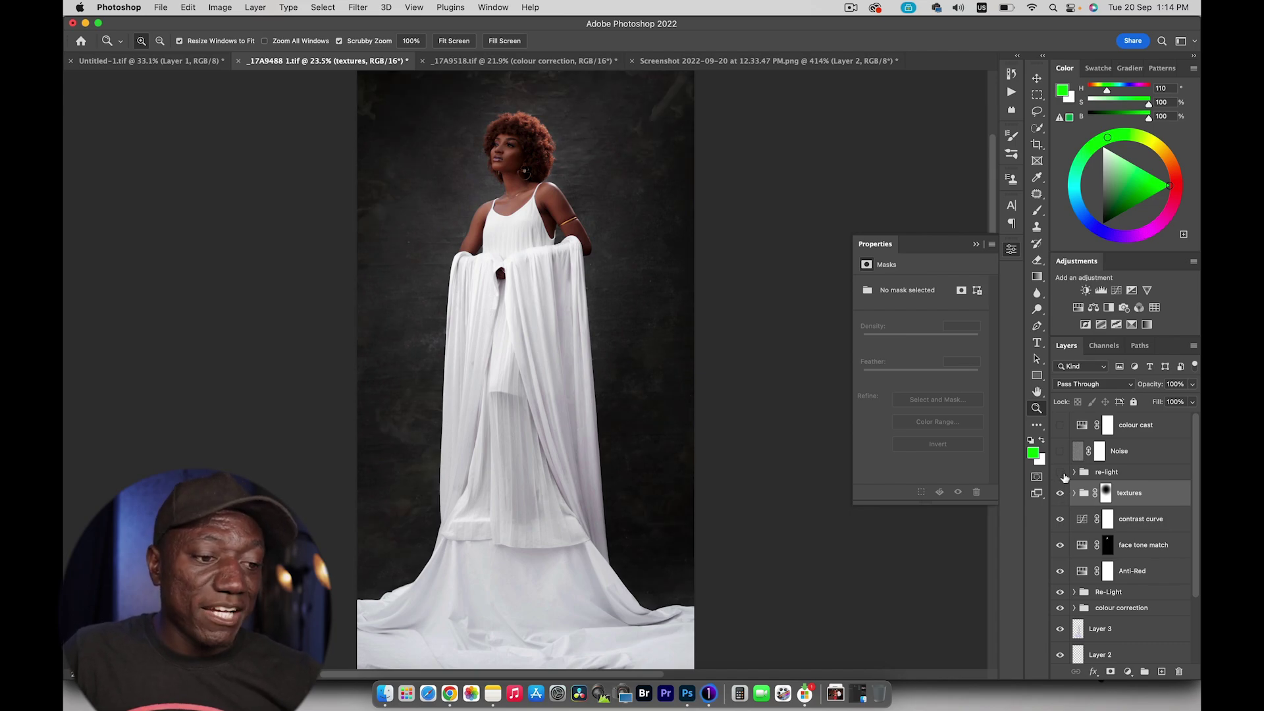
# - Turn on the re-light group above the textures group and toggle it to compare the lighting, leaving it visible
pyautogui.click(1060, 472)
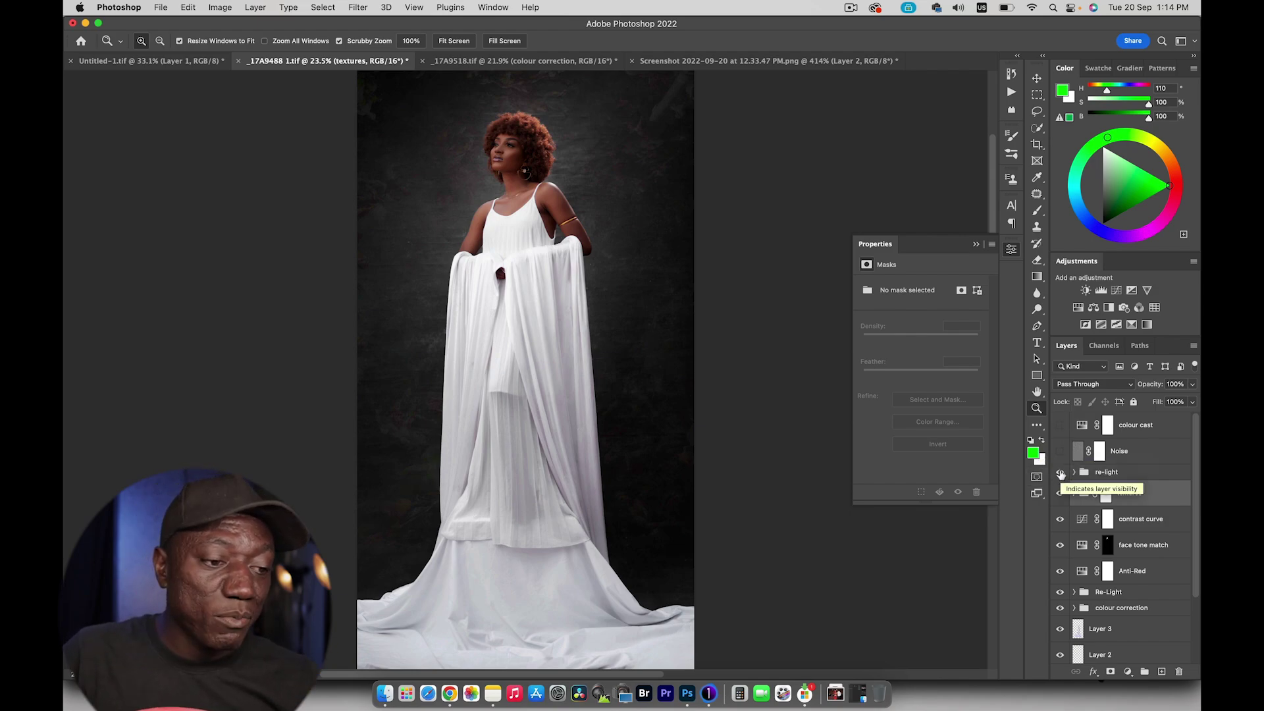
pyautogui.click(1060, 473)
pyautogui.click(1060, 473)
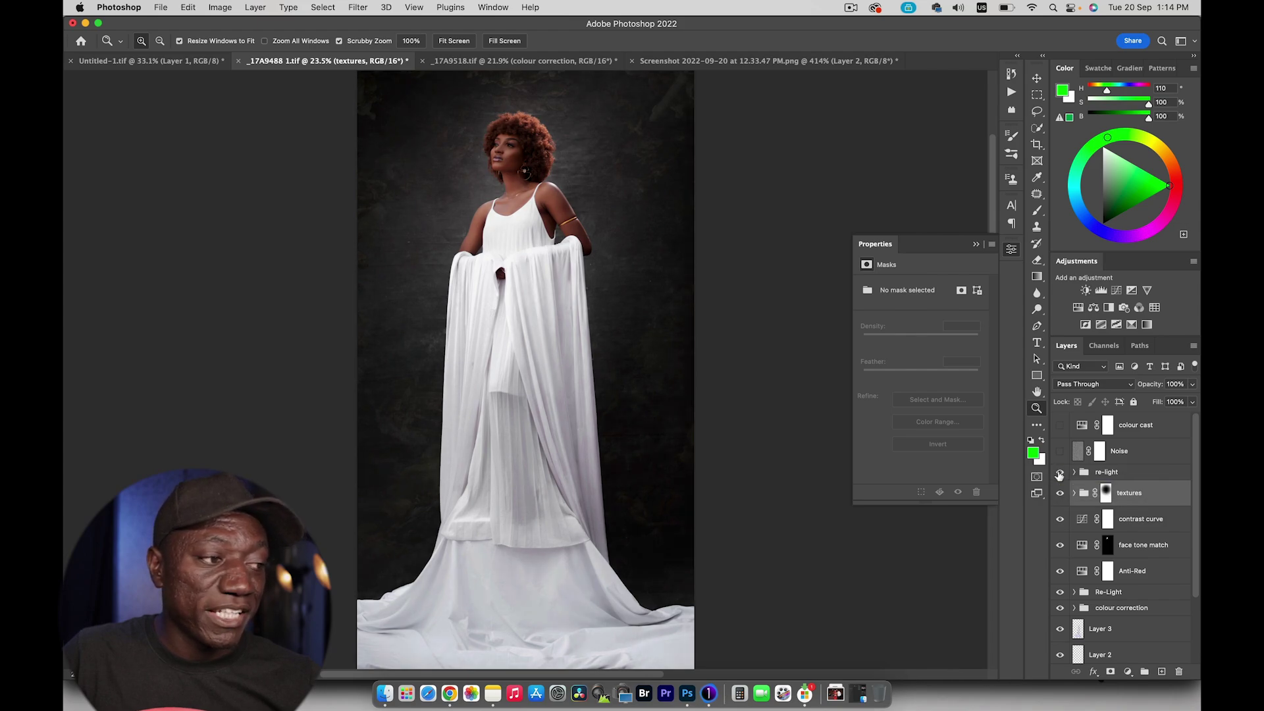
pyautogui.click(1059, 474)
pyautogui.click(1060, 474)
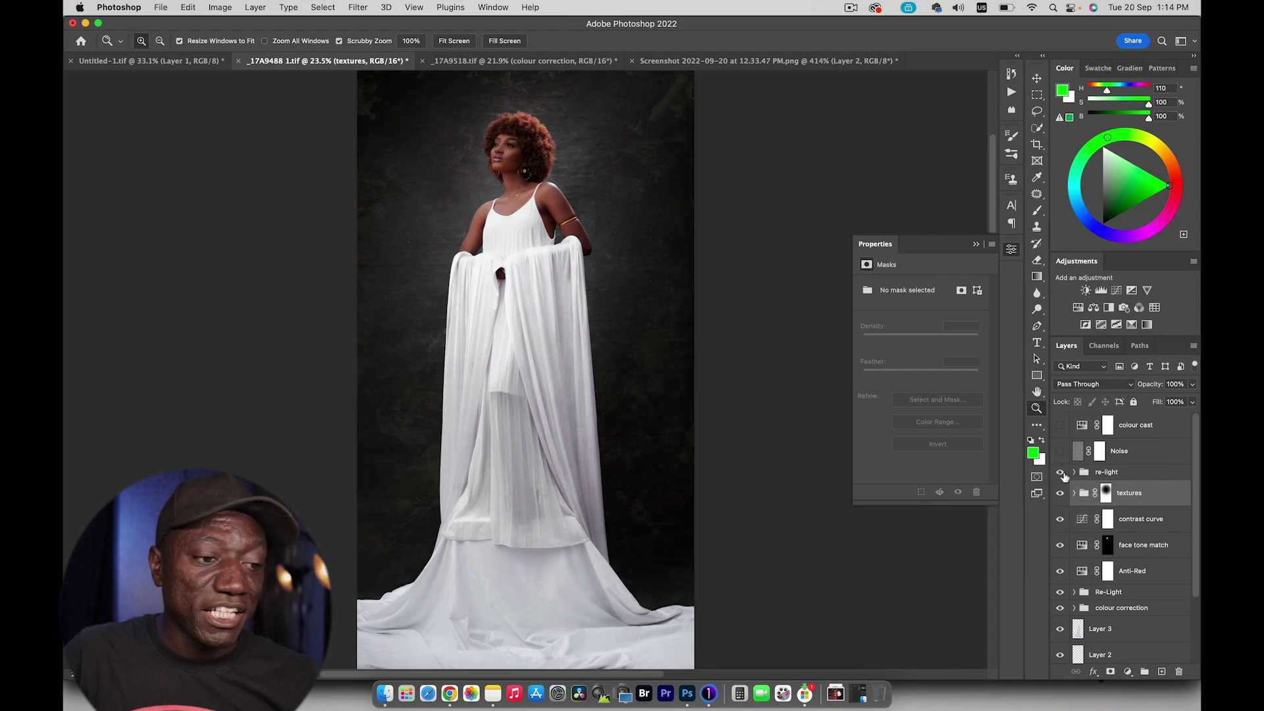
pyautogui.click(1060, 474)
pyautogui.click(1060, 474)
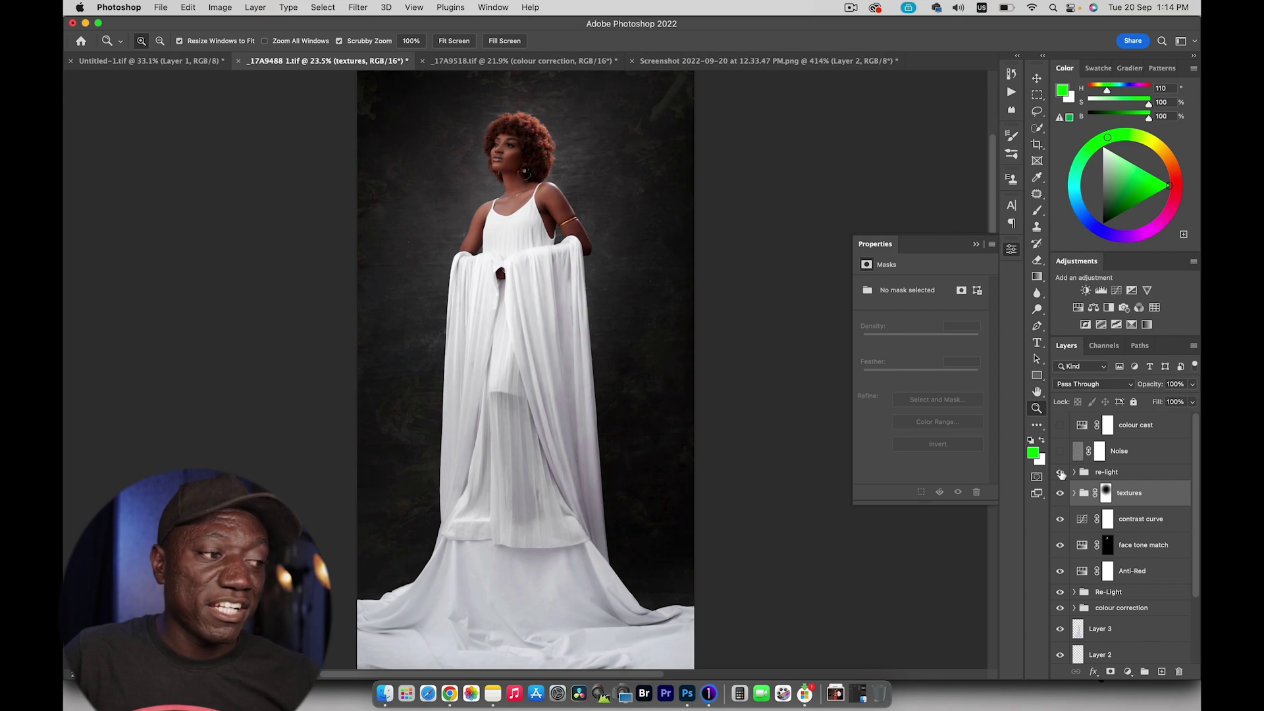
# - Turn on the Noise layer above the re-light group and inspect its grain up close on the face and earring
pyautogui.click(1060, 473)
pyautogui.click(1060, 473)
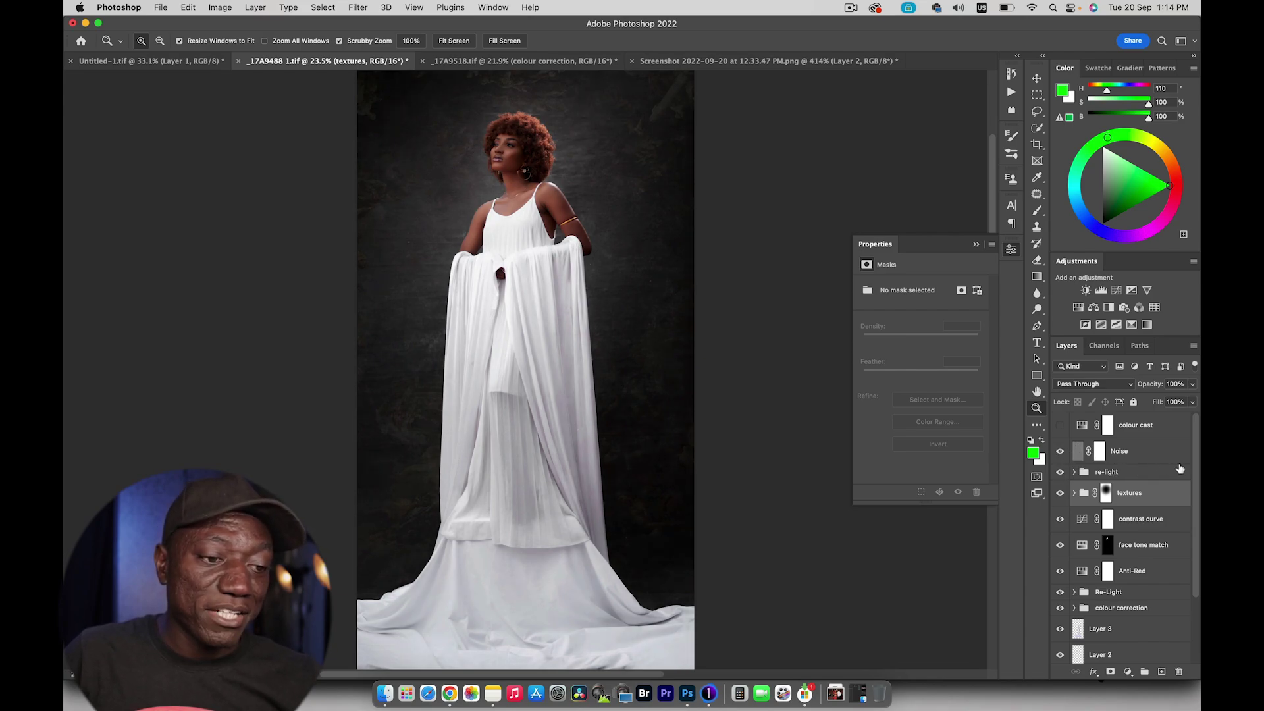
pyautogui.click(566, 157)
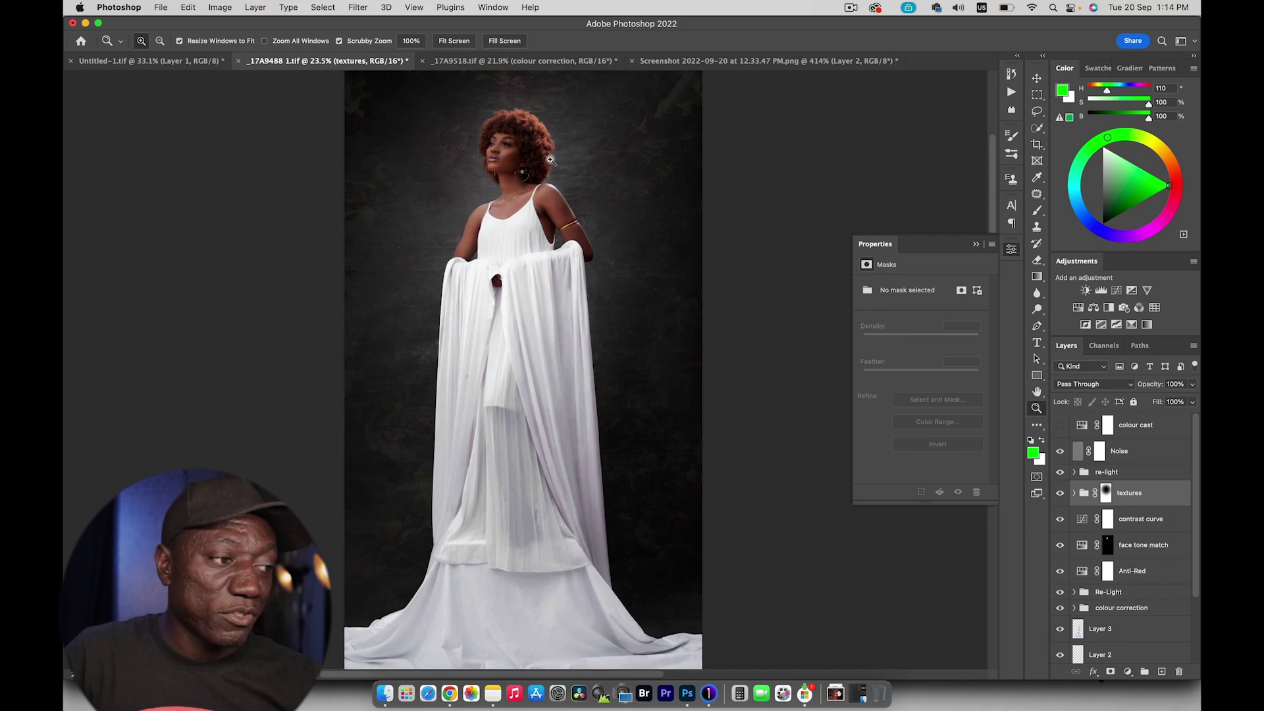
pyautogui.moveTo(511, 160); pyautogui.dragTo(648, 170)
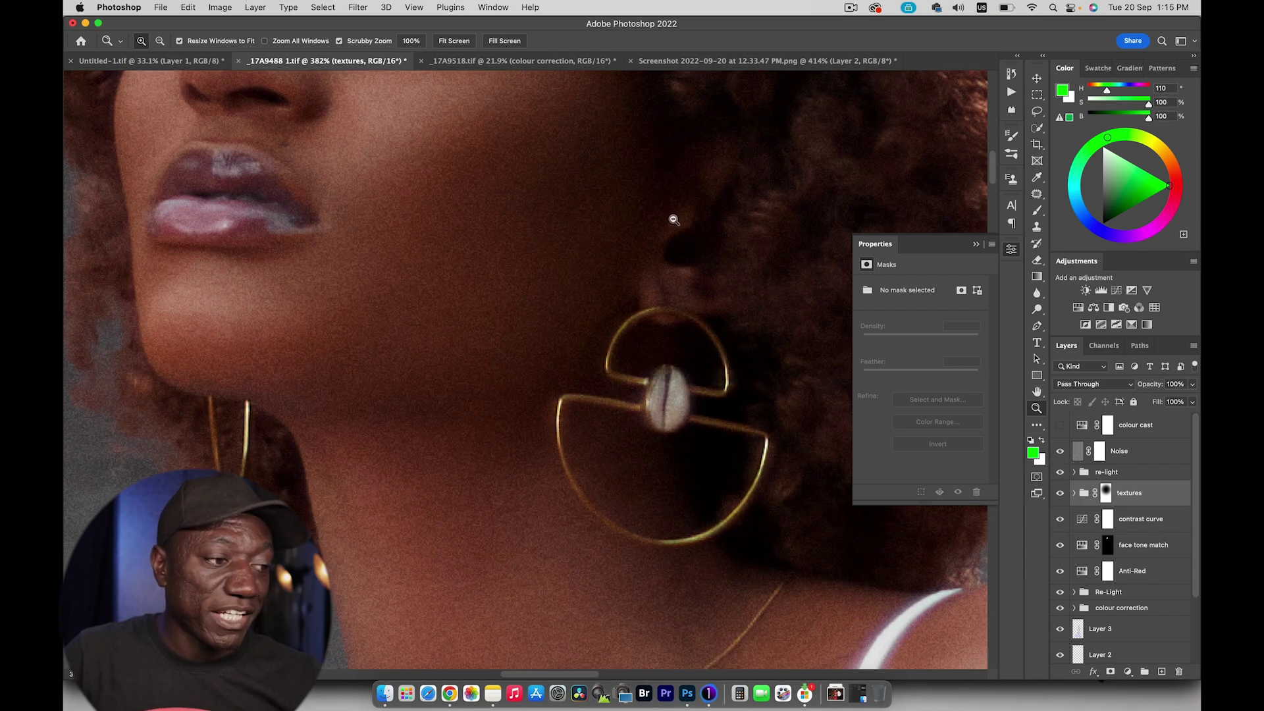
pyautogui.scroll(-5, 652, 221)
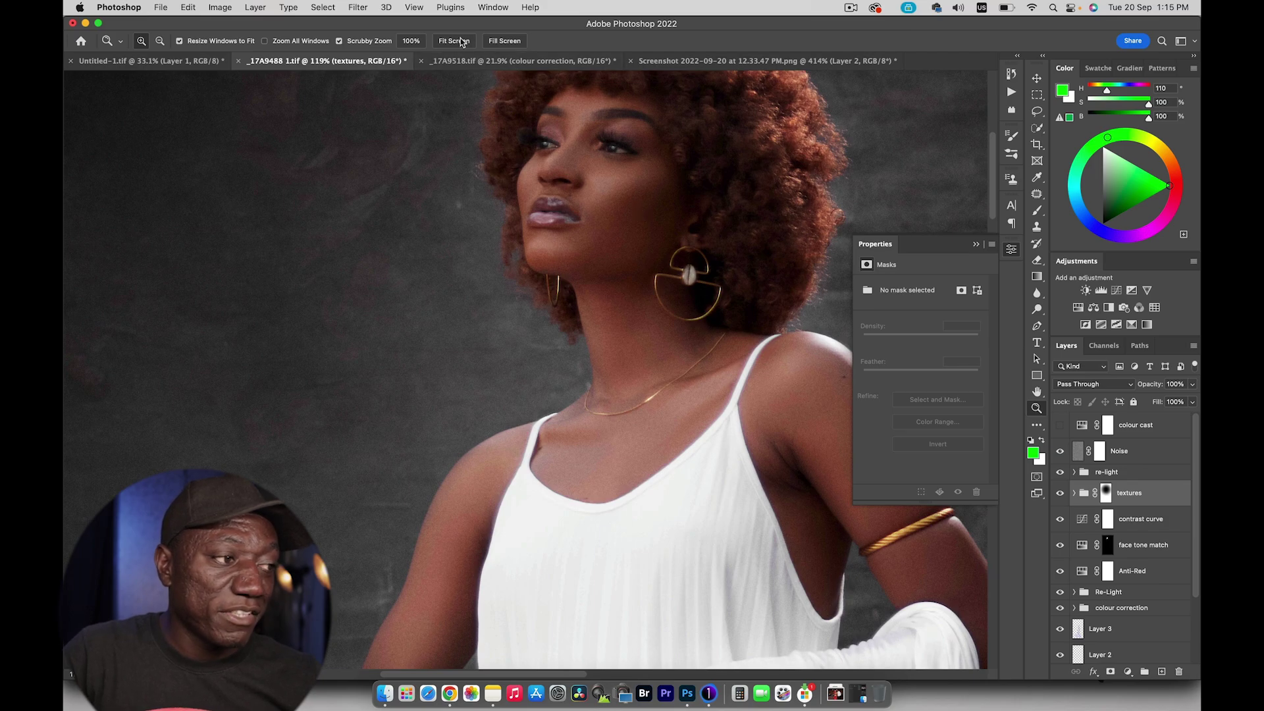
pyautogui.click(453, 41)
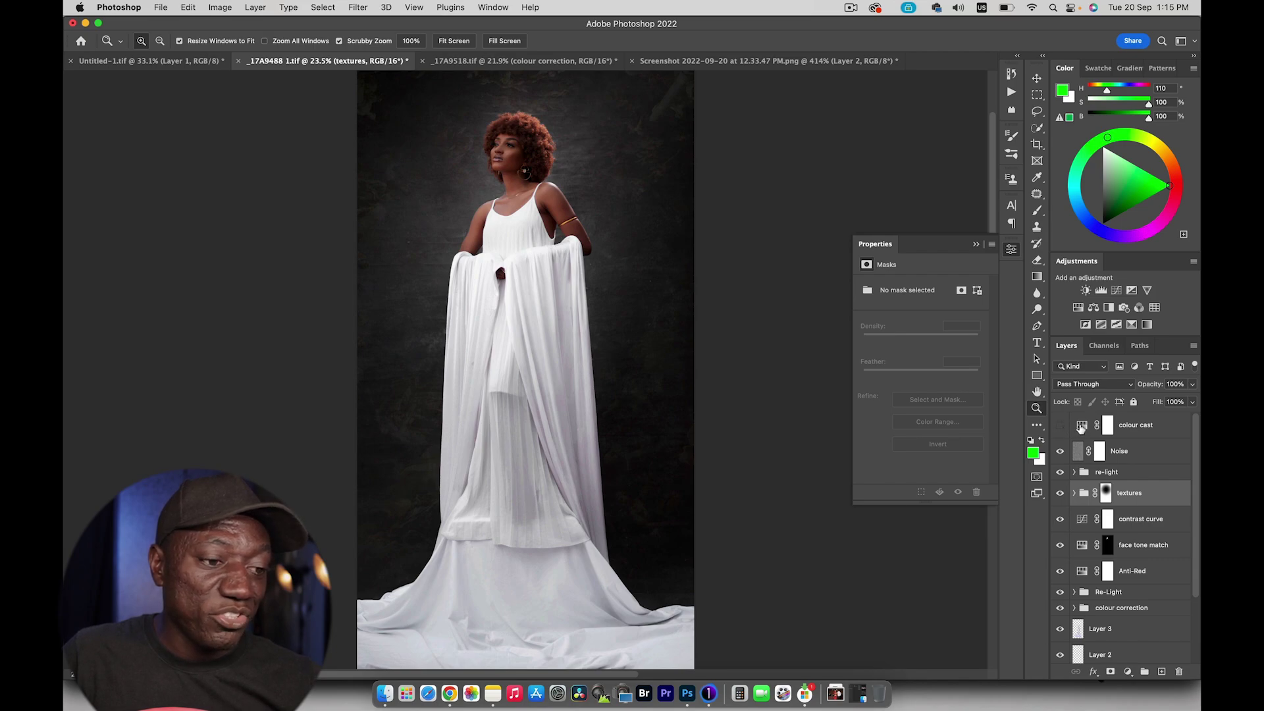
# - Turn on the colour cast Hue/Saturation adjustment and compare the finished retouch with the original Layer 0 shown on its own
pyautogui.click(1083, 428)
pyautogui.click(1061, 426)
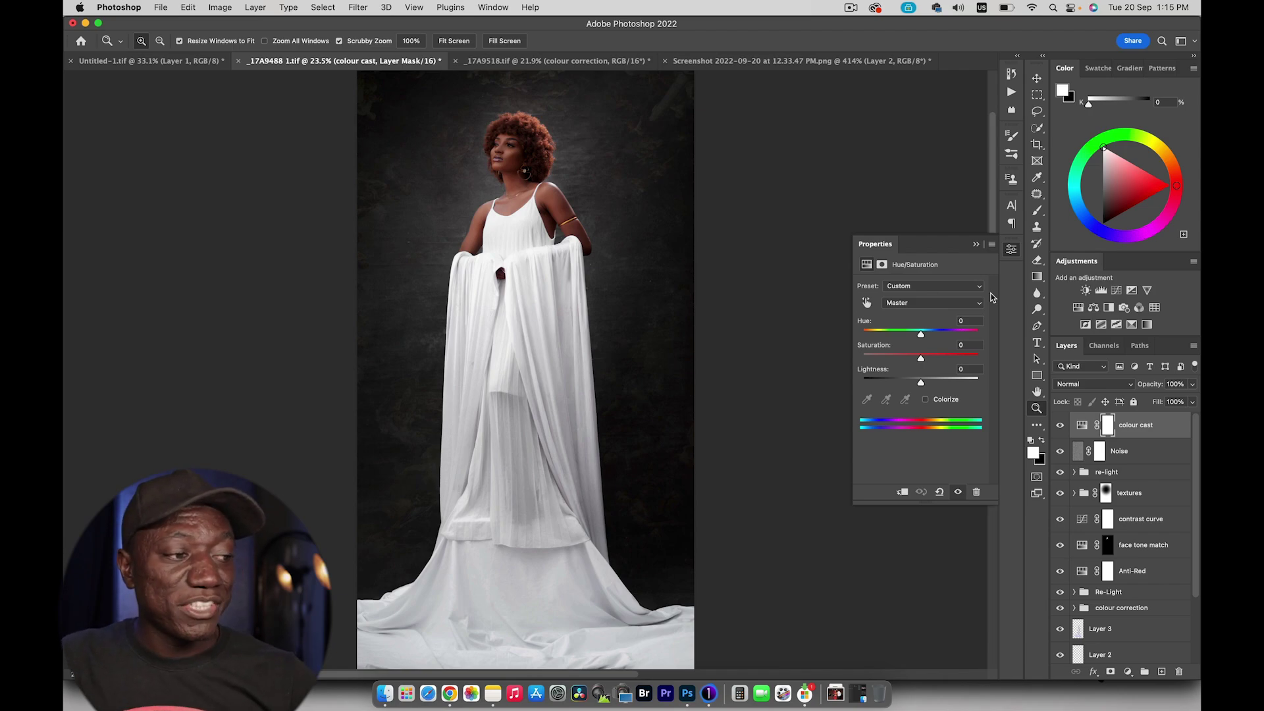
pyautogui.moveTo(1195, 495); pyautogui.dragTo(1183, 573)
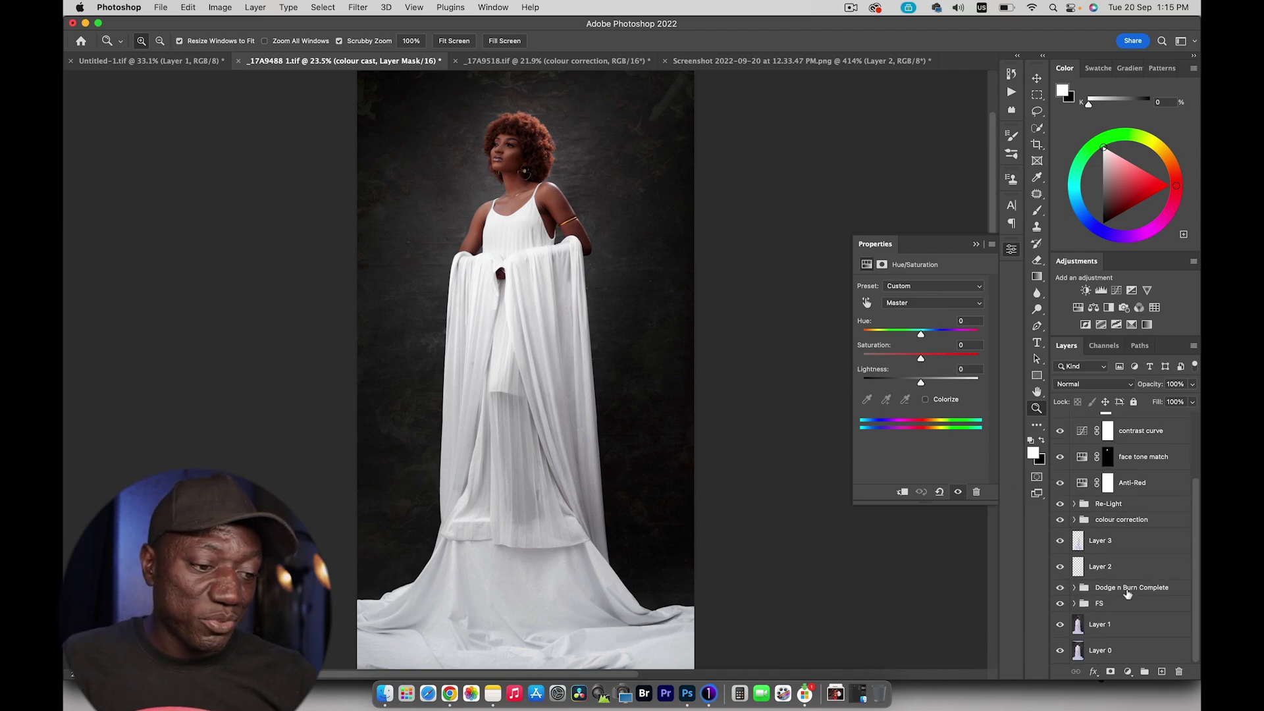
pyautogui.keyDown('alt'); pyautogui.click(1059, 651); pyautogui.keyUp('alt')
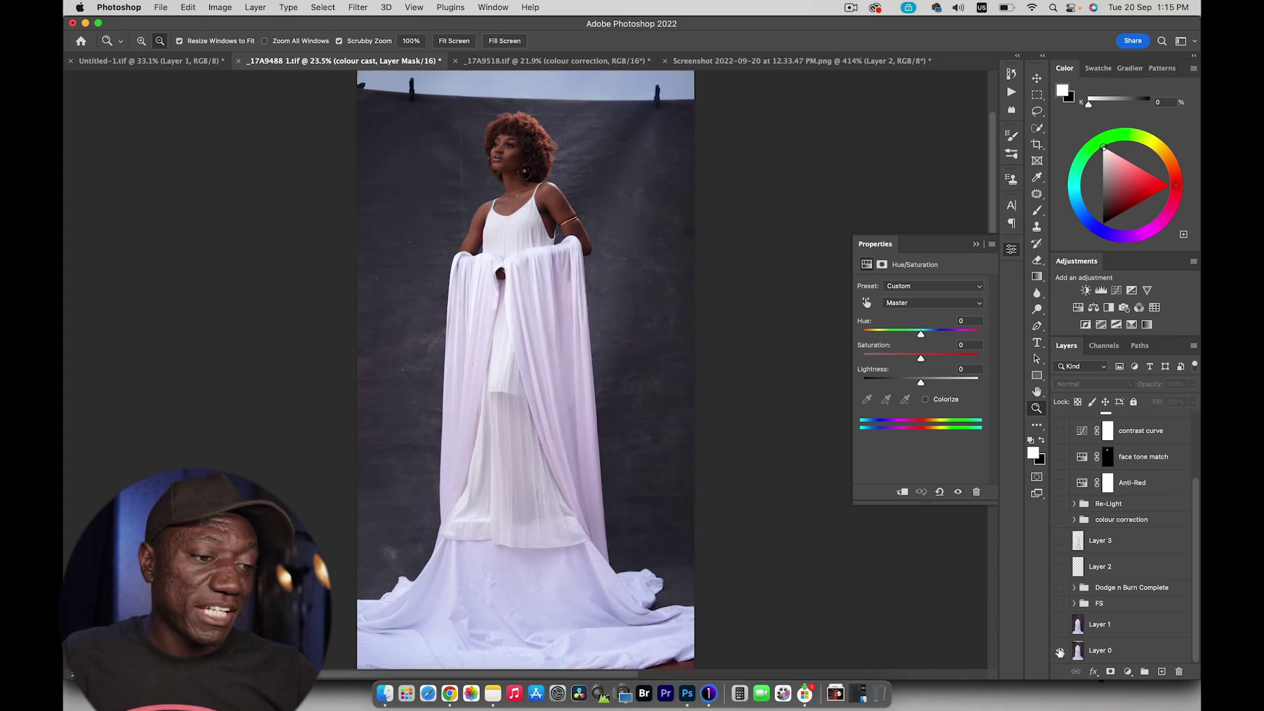
pyautogui.keyDown('alt'); pyautogui.click(1059, 651); pyautogui.keyUp('alt')
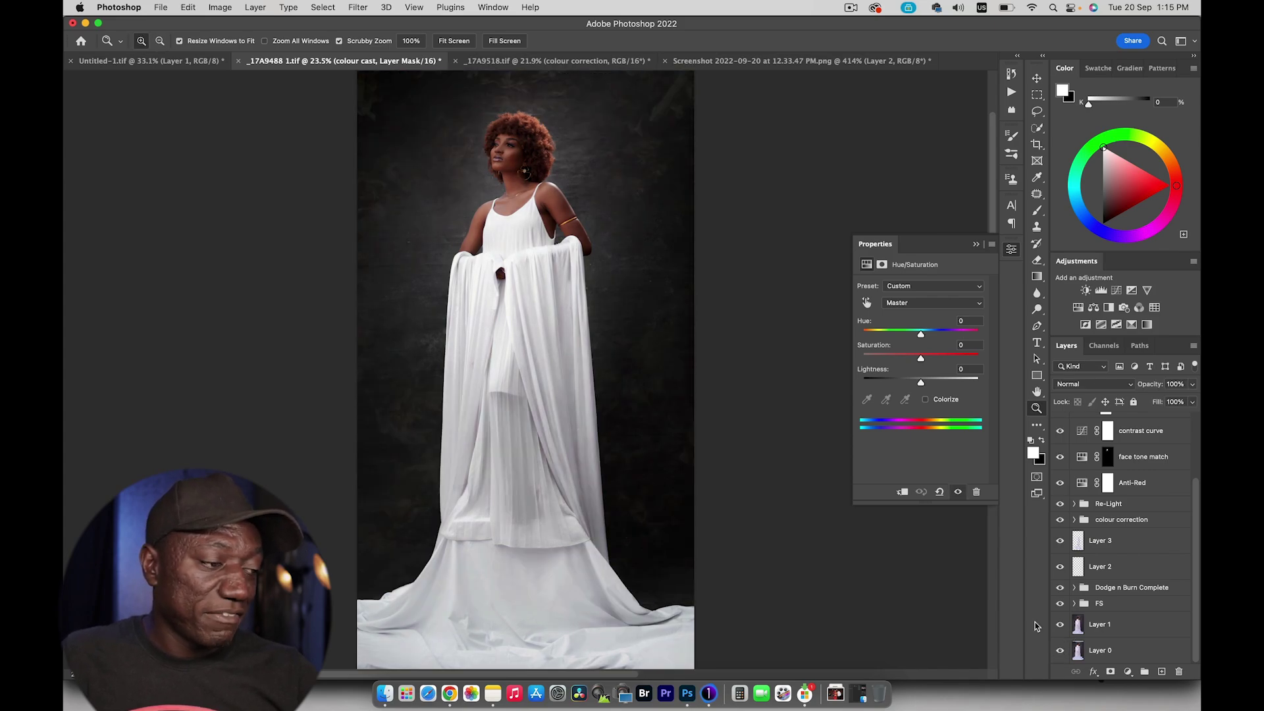
# - Switch to Capture One and compare _17A9488.CR3 side by side with _17A9488 1.tif, narrowing the tools area to enlarge the comparison
pyautogui.press('super+Tab')
pyautogui.click(505, 355)
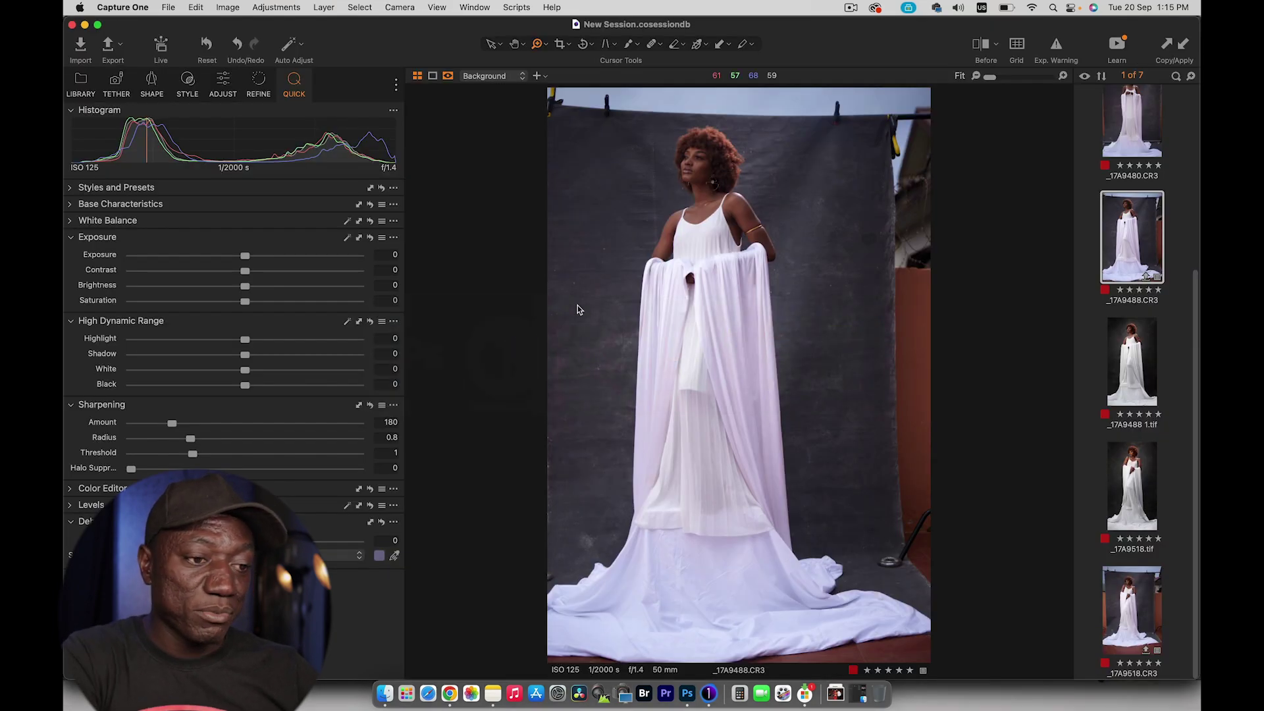
pyautogui.keyDown('super'); pyautogui.click(1129, 347); pyautogui.keyUp('super')
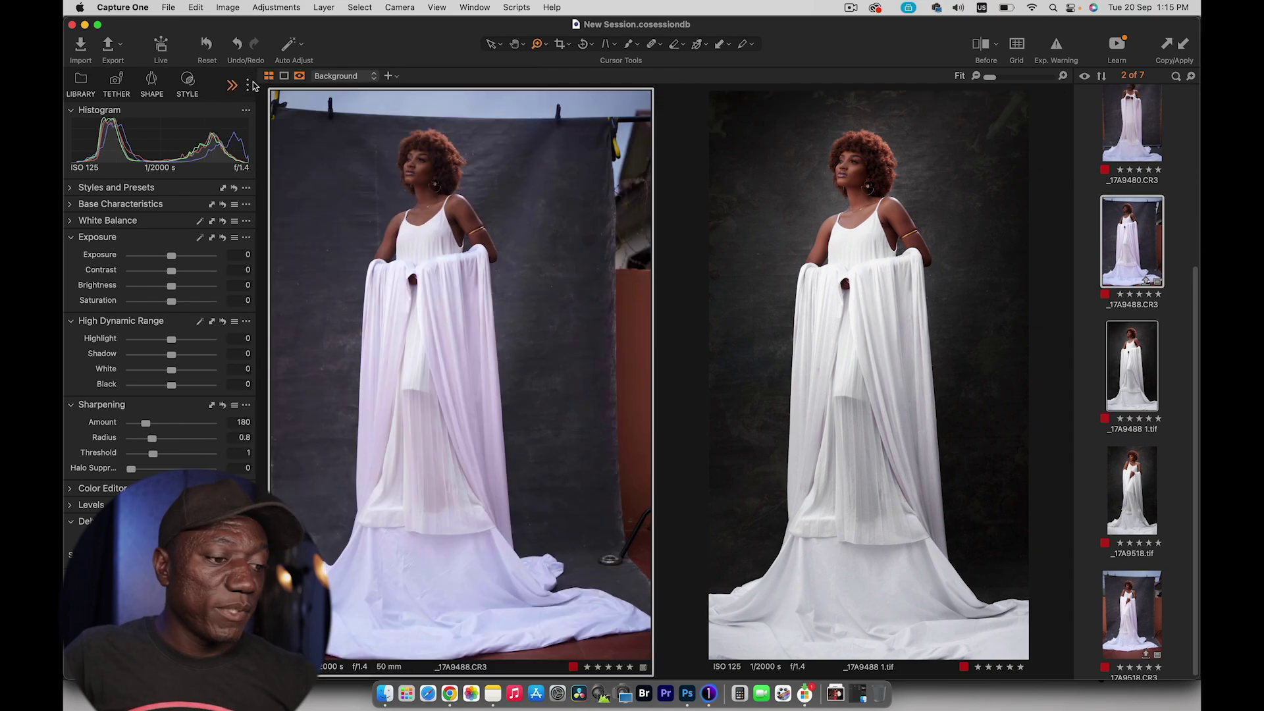
pyautogui.moveTo(404, 355); pyautogui.dragTo(258, 356)
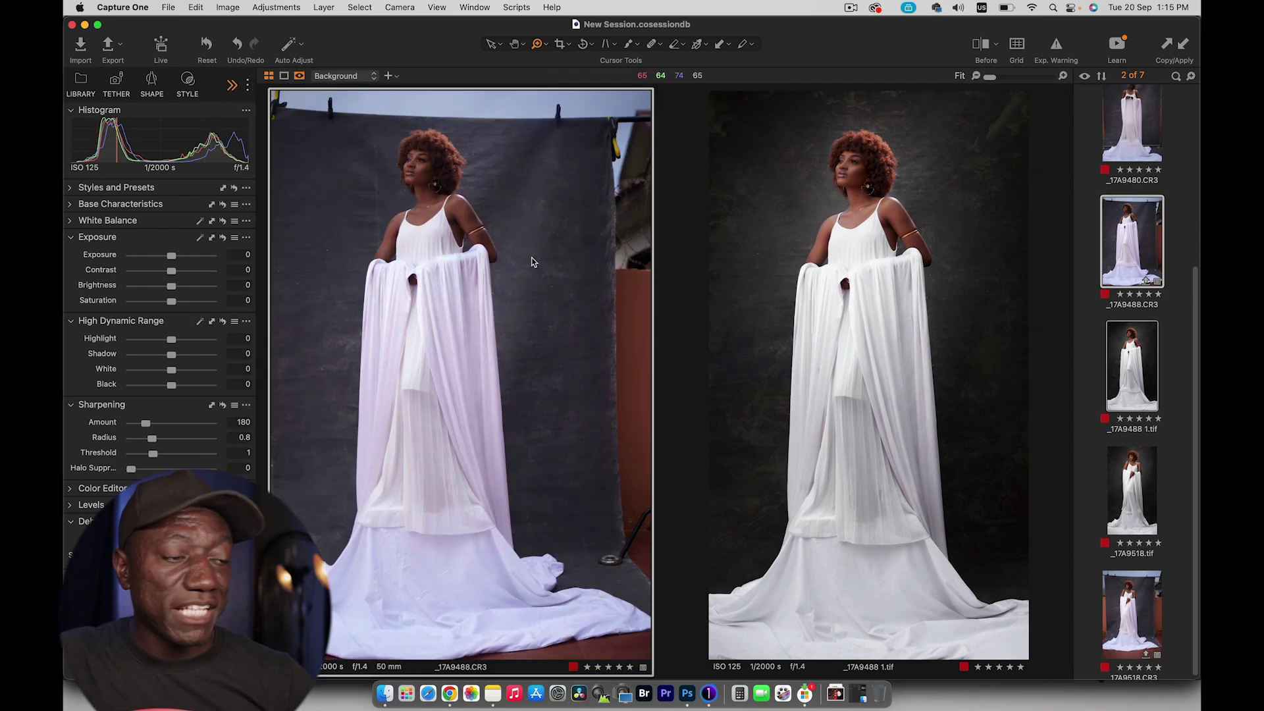